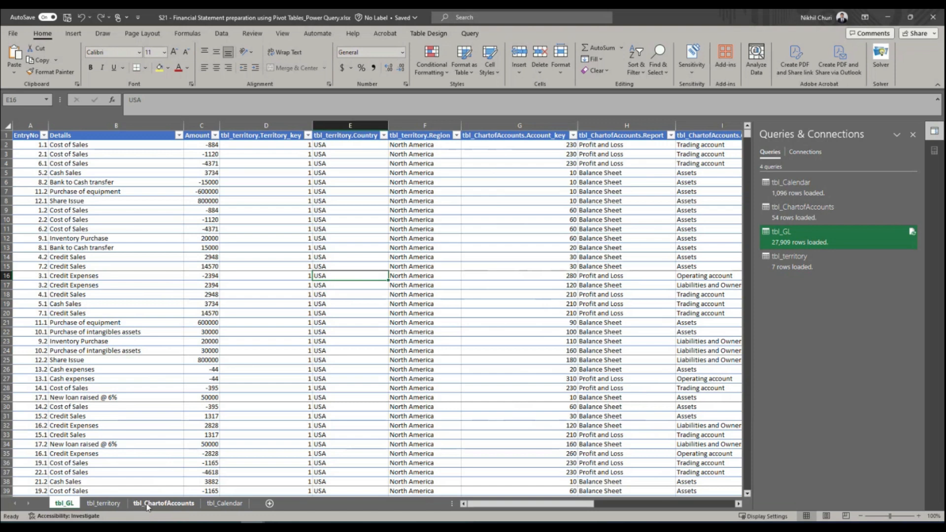
Step: Go to the tbl_ChartofAccounts sheet and clear the Report column's filter so all report types are selected
{"action": "left_click", "coordinate": [172, 507]}
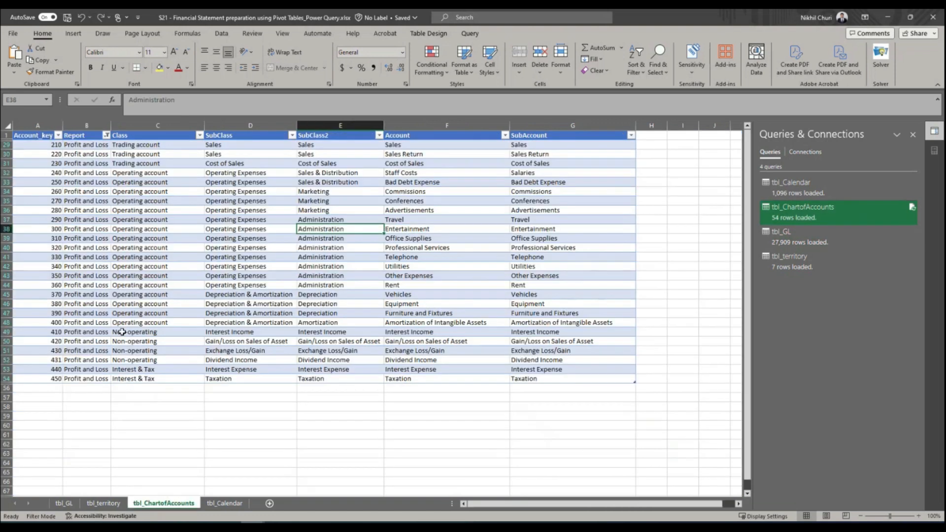
{"action": "left_click", "coordinate": [106, 136]}
{"action": "left_click", "coordinate": [30, 264]}
{"action": "left_click", "coordinate": [88, 356]}
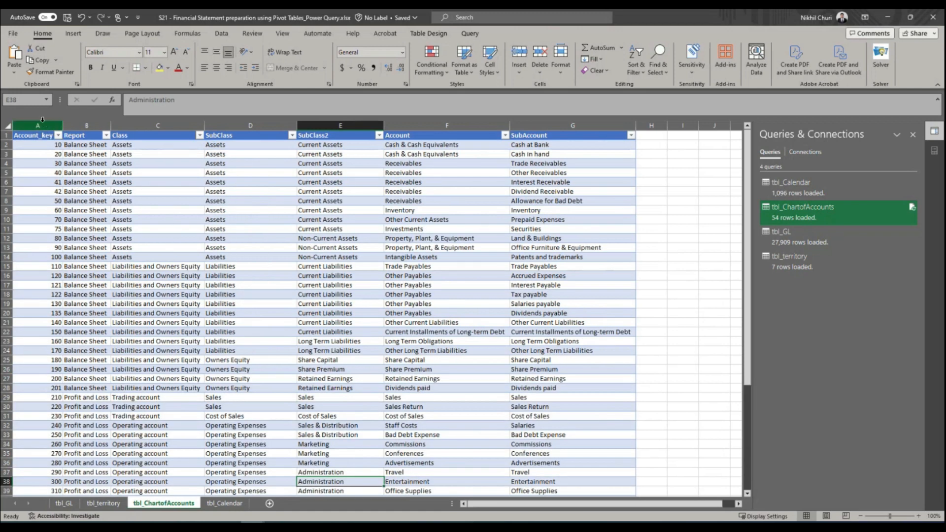
Step: Filter the Report column of the chart of accounts to Balance Sheet only and review its Account and SubAccount entries
{"action": "left_click", "coordinate": [105, 136]}
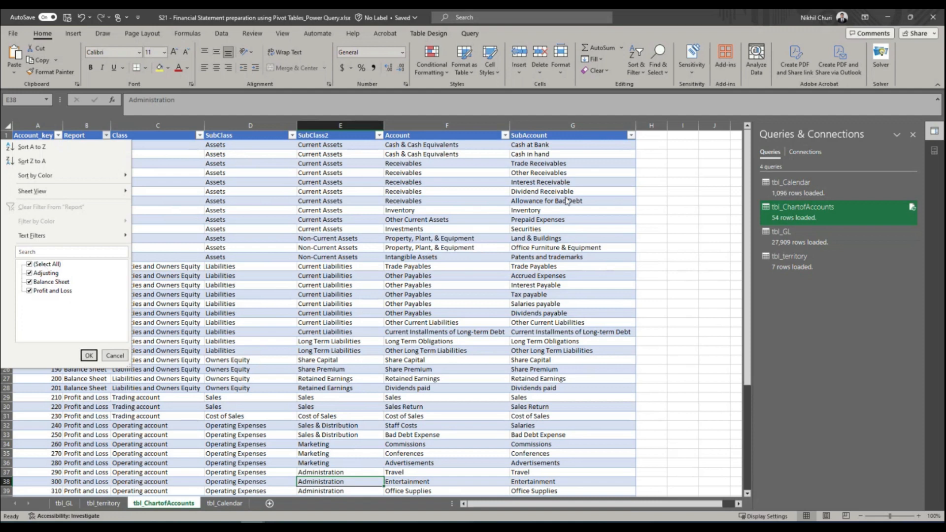
{"action": "left_click", "coordinate": [43, 265]}
{"action": "left_click", "coordinate": [29, 282]}
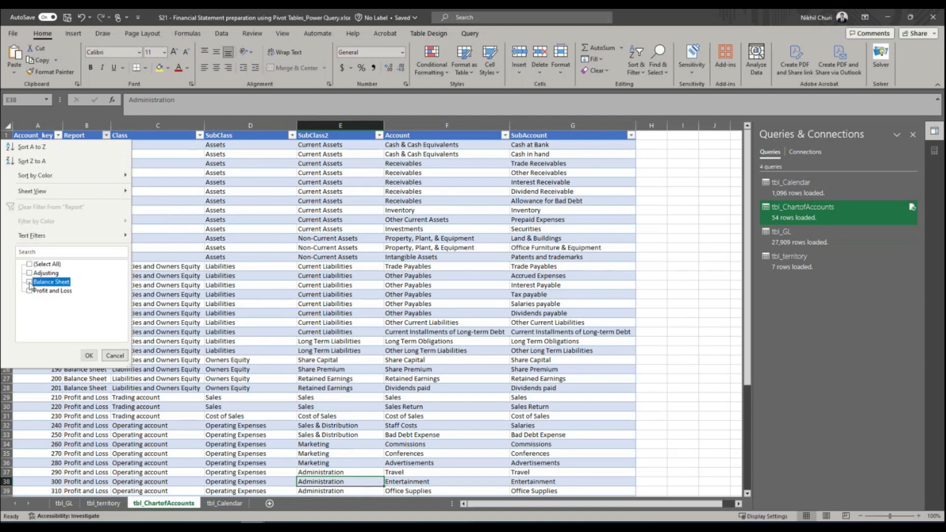
{"action": "left_click", "coordinate": [89, 356]}
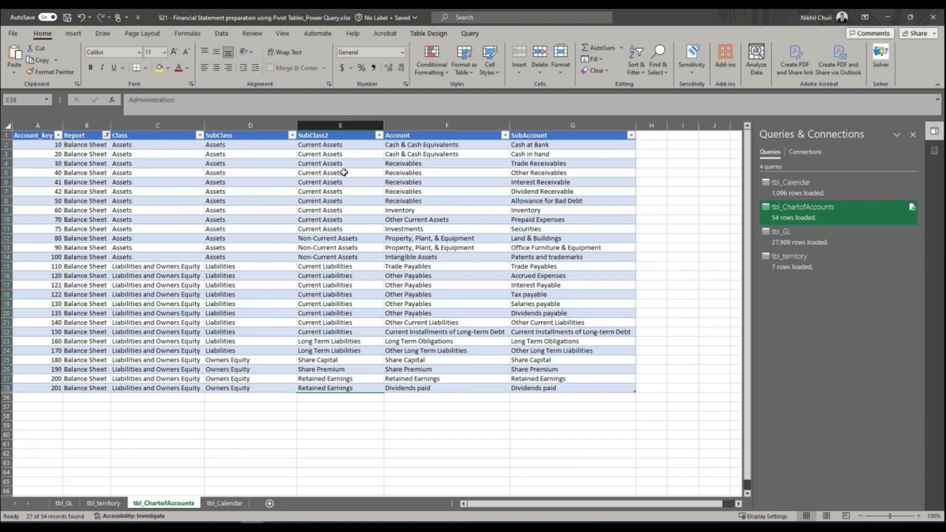
{"action": "left_click", "coordinate": [488, 174]}
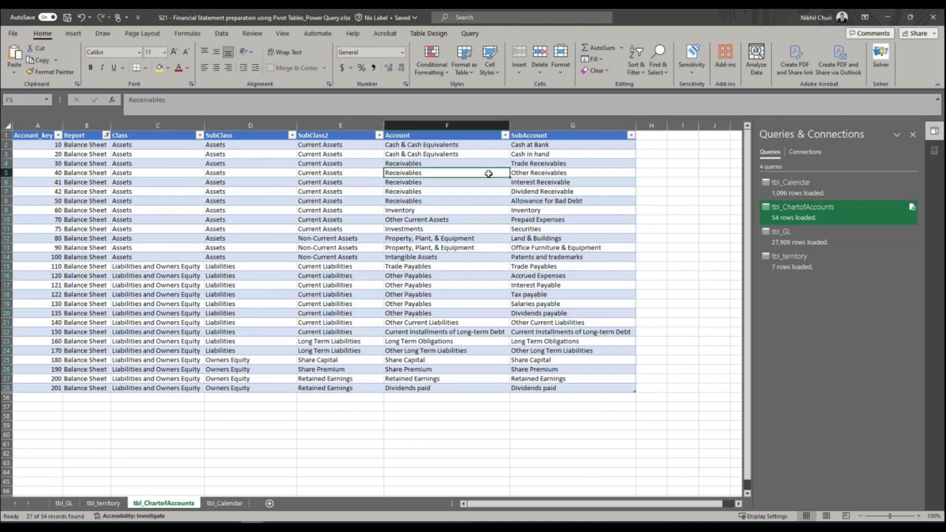
{"action": "left_click", "coordinate": [568, 192]}
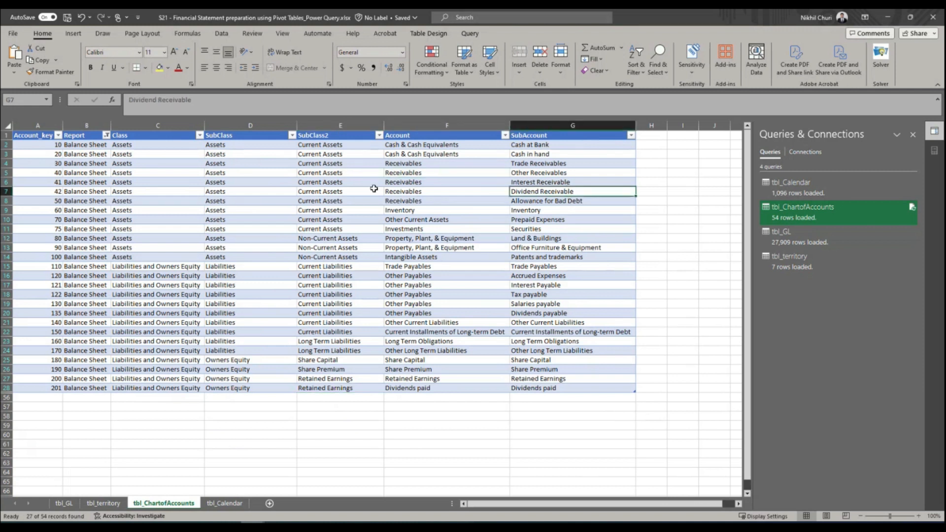
Step: Filter the Class column to Liabilities and Owners Equity only
{"action": "left_click", "coordinate": [168, 174]}
{"action": "left_click", "coordinate": [200, 136]}
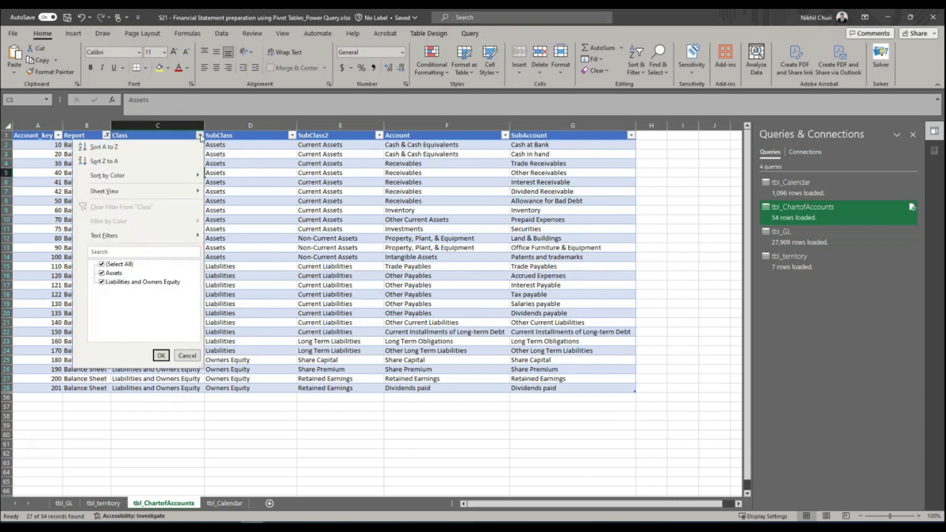
{"action": "left_click", "coordinate": [116, 265]}
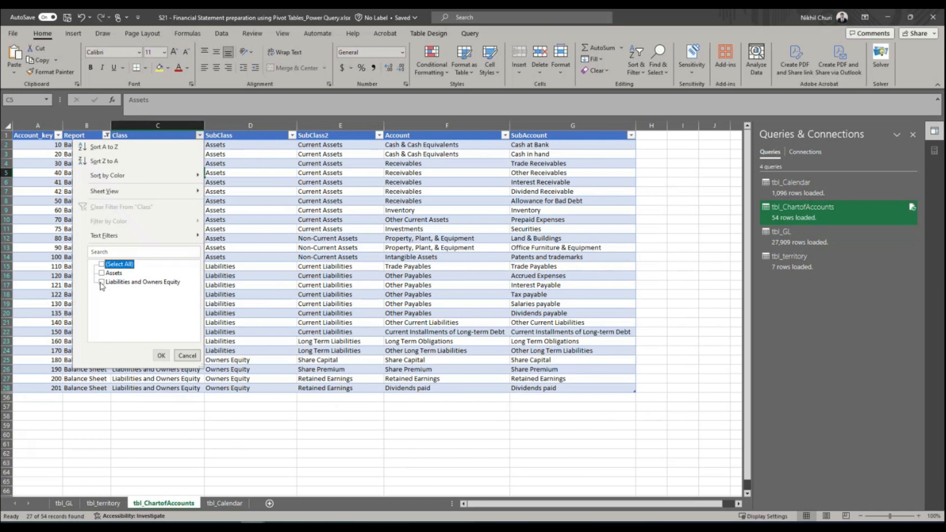
{"action": "left_click", "coordinate": [101, 282]}
{"action": "left_click", "coordinate": [162, 356]}
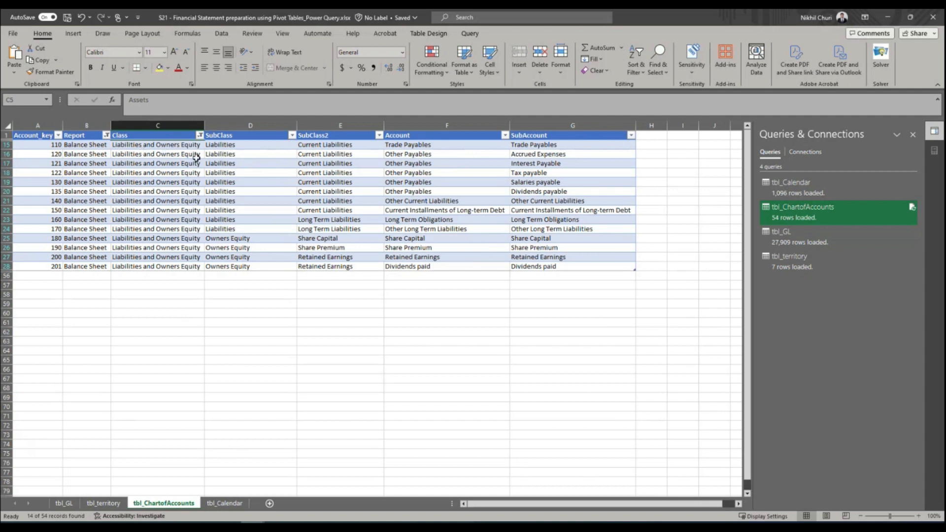
Step: Exclude Liabilities from the SubClass column so only Owners Equity accounts are listed
{"action": "left_click", "coordinate": [224, 211]}
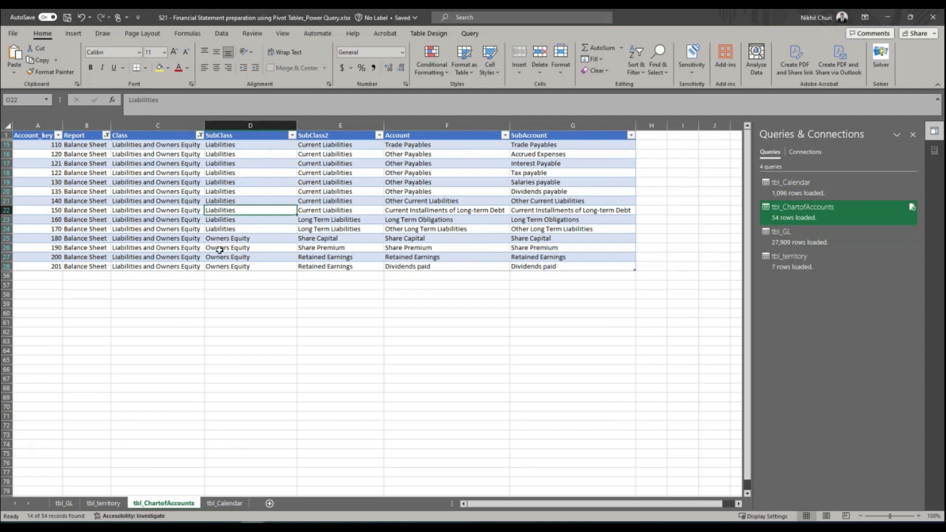
{"action": "left_click", "coordinate": [292, 135]}
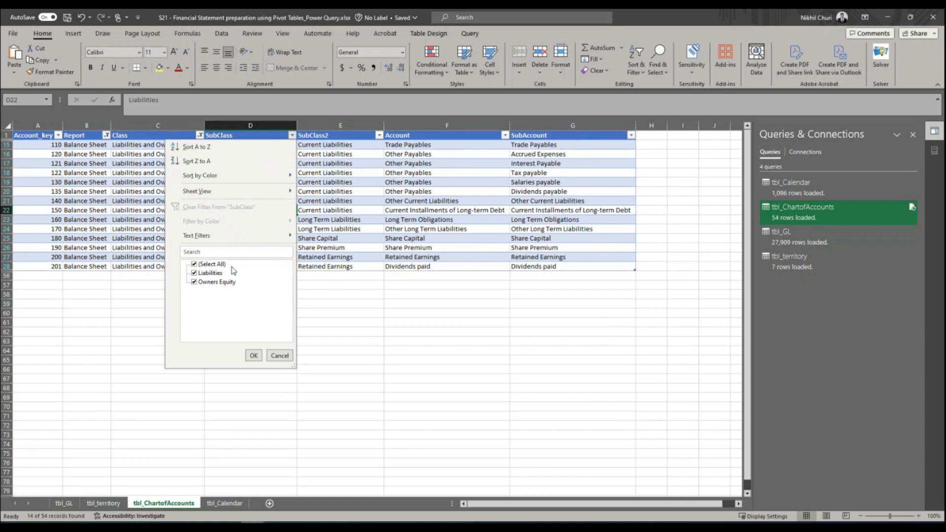
{"action": "left_click", "coordinate": [207, 274]}
{"action": "left_click", "coordinate": [252, 359]}
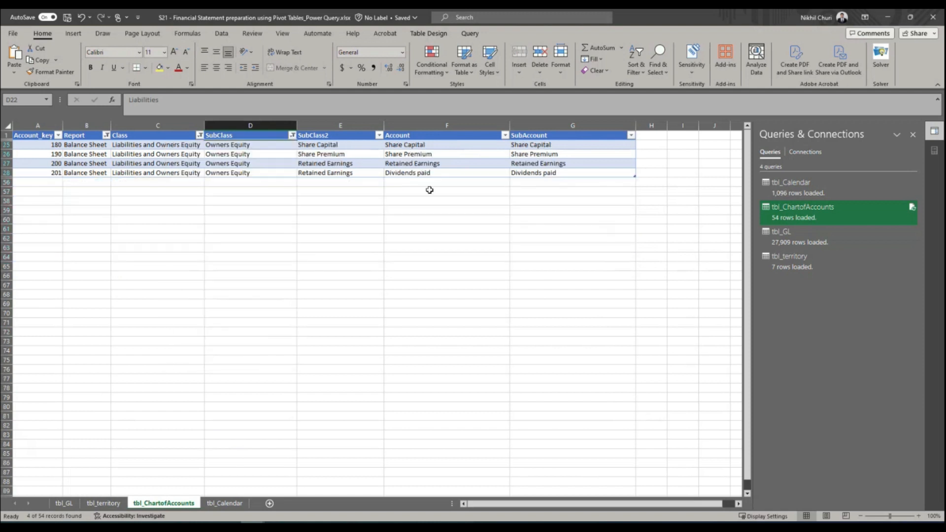
Step: Filter the SubClass2 column to Share Capital only
{"action": "left_click", "coordinate": [379, 136]}
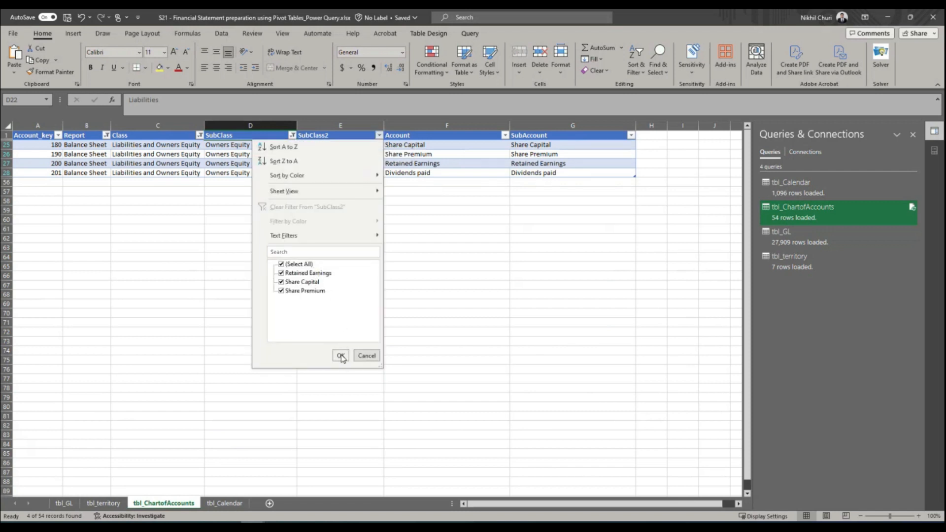
{"action": "left_click", "coordinate": [305, 267]}
{"action": "left_click", "coordinate": [295, 283]}
{"action": "left_click", "coordinate": [341, 355]}
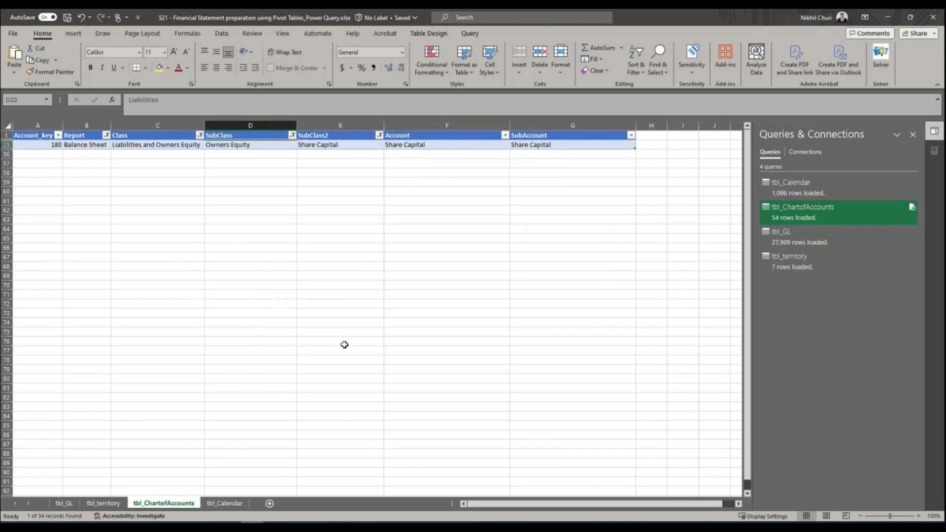
Step: Switch the SubClass2 filter from Share Capital to Retained Earnings
{"action": "left_click", "coordinate": [379, 135]}
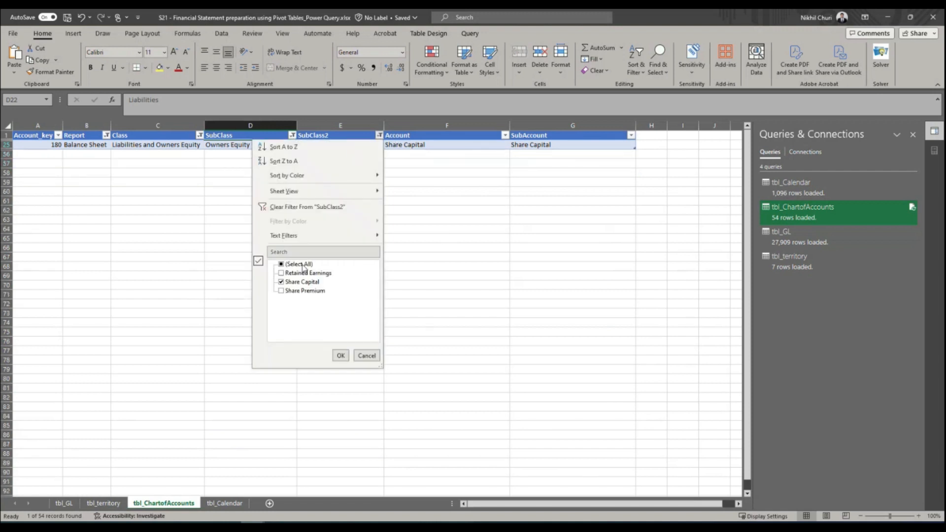
{"action": "left_click", "coordinate": [294, 282]}
{"action": "left_click", "coordinate": [297, 273]}
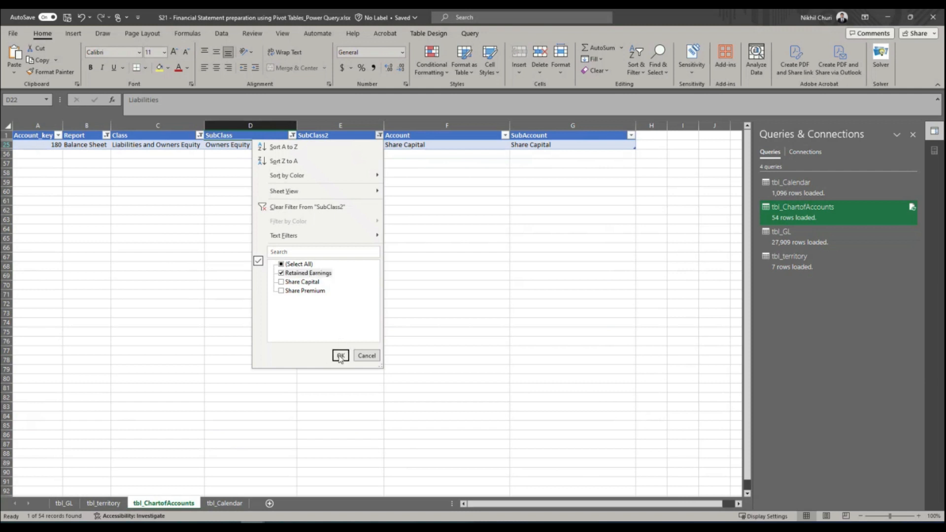
{"action": "left_click", "coordinate": [341, 356]}
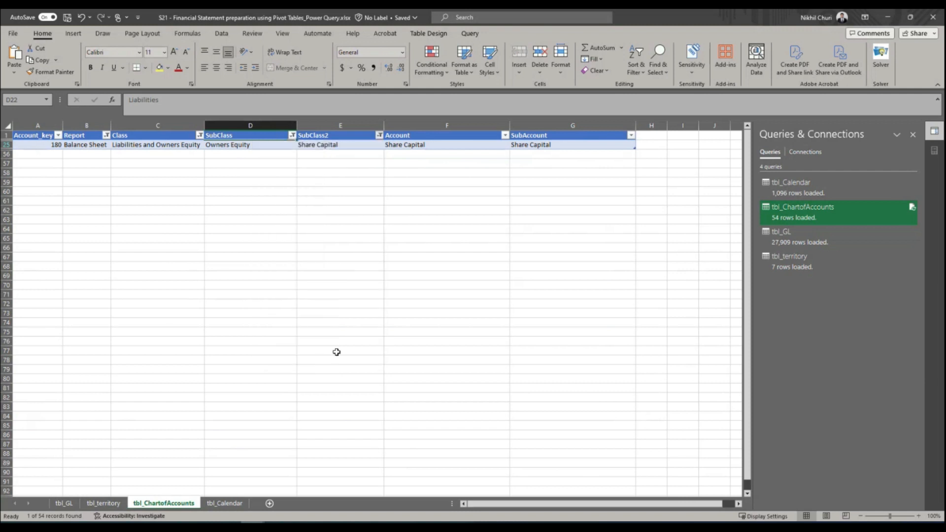
Step: Review the filter options of the Account column, keeping all of its values selected
{"action": "left_click", "coordinate": [506, 135]}
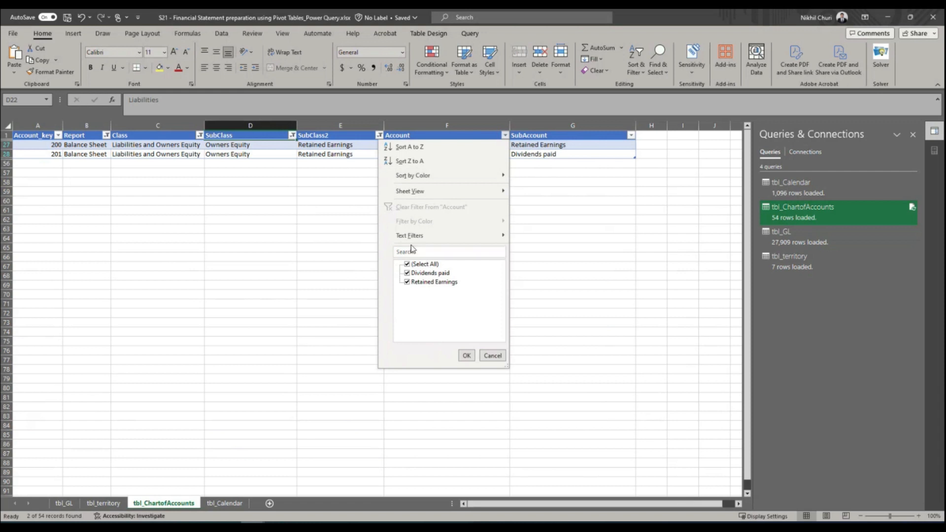
{"action": "left_click", "coordinate": [467, 356]}
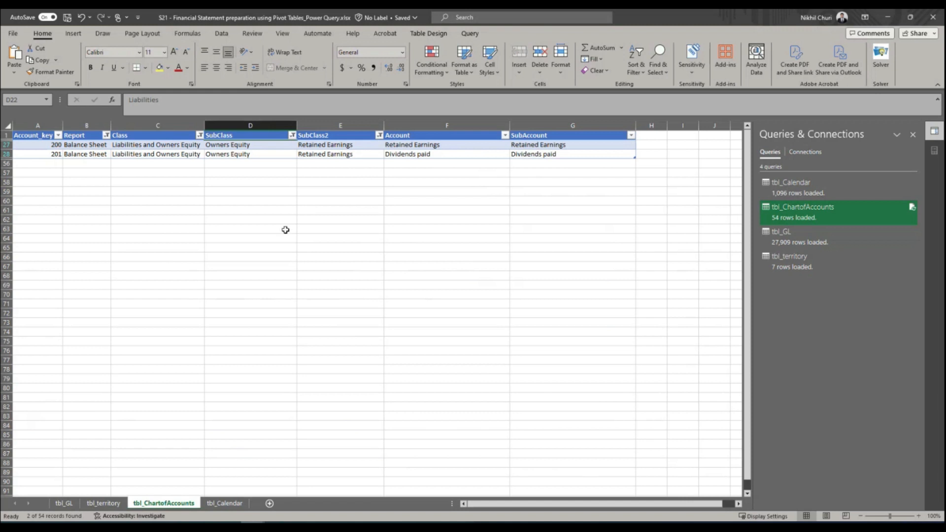
{"action": "left_click", "coordinate": [254, 198]}
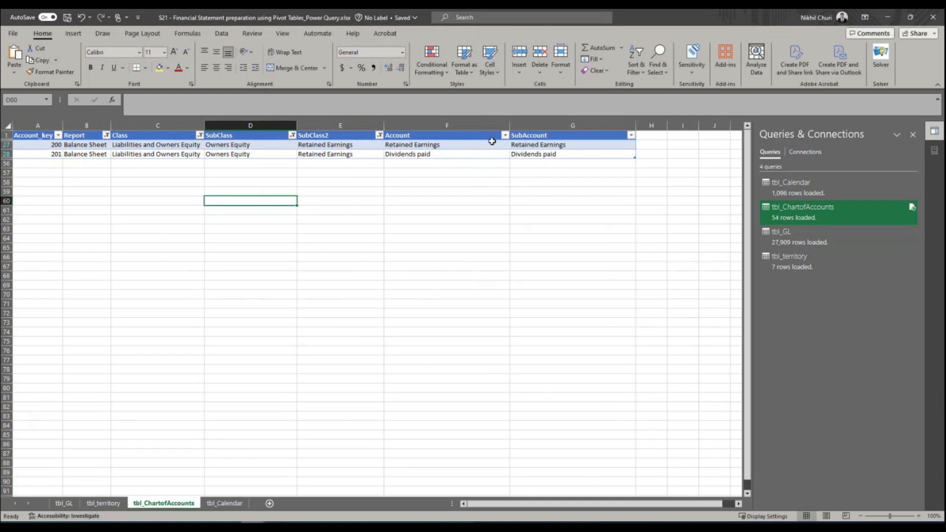
Step: Reset the filters on the SubClass2, SubClass and Class columns by selecting all of their values
{"action": "left_click", "coordinate": [379, 135]}
{"action": "left_click", "coordinate": [295, 265]}
{"action": "left_click", "coordinate": [341, 355]}
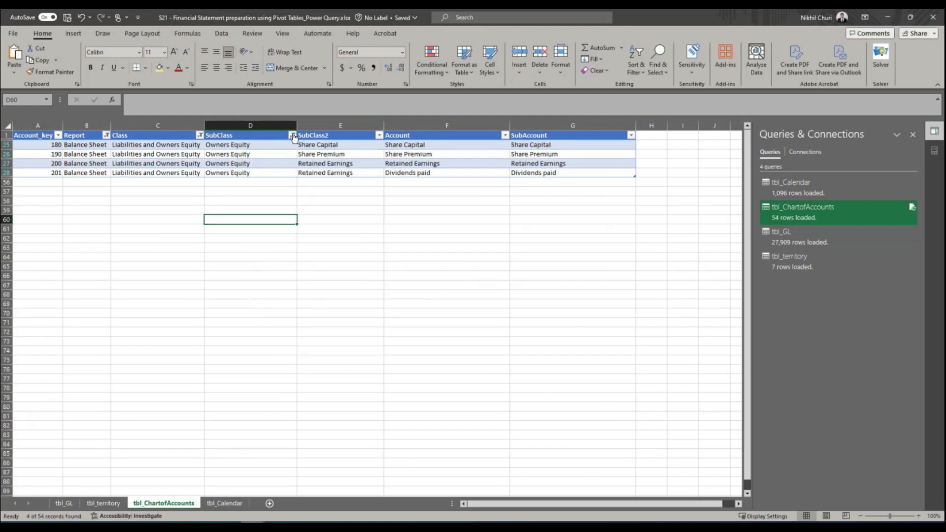
{"action": "left_click", "coordinate": [293, 135]}
{"action": "left_click", "coordinate": [194, 264]}
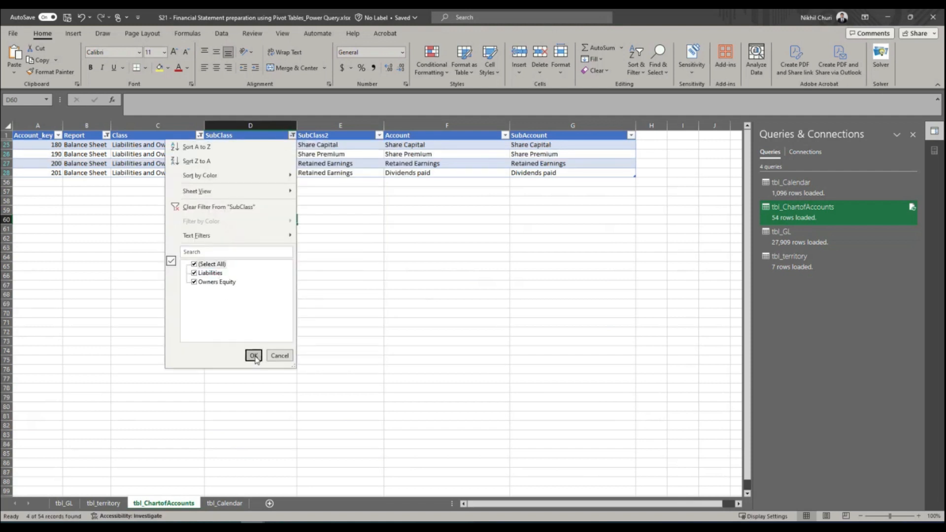
{"action": "left_click", "coordinate": [254, 355]}
{"action": "left_click", "coordinate": [200, 135]}
{"action": "left_click", "coordinate": [118, 265]}
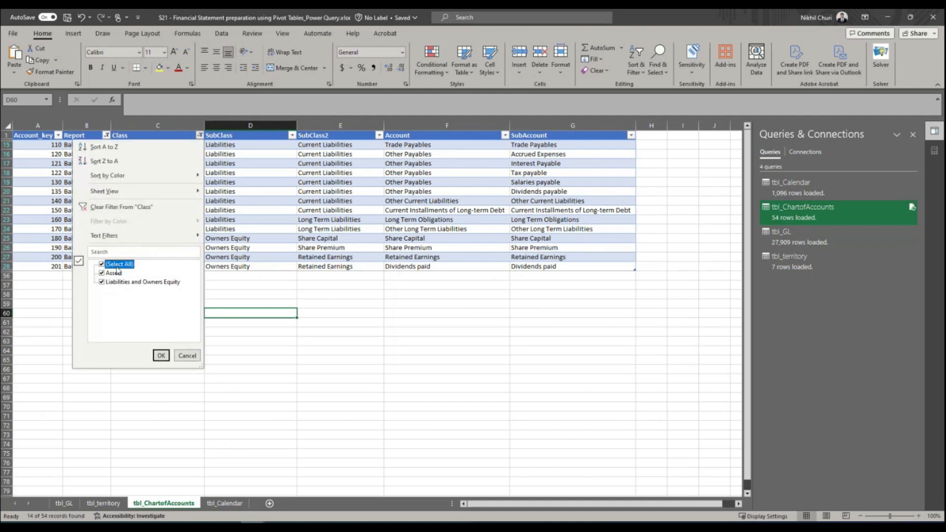
{"action": "left_click", "coordinate": [161, 355]}
Step: Change the Report column filter from Balance Sheet to Profit and Loss
{"action": "left_click", "coordinate": [106, 135]}
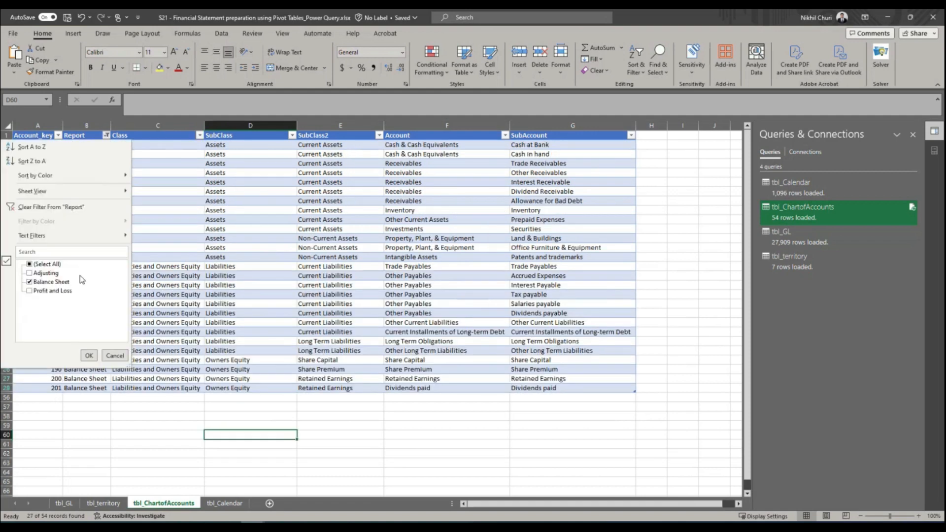
{"action": "left_click", "coordinate": [30, 282]}
{"action": "left_click", "coordinate": [47, 273]}
{"action": "left_click", "coordinate": [89, 356]}
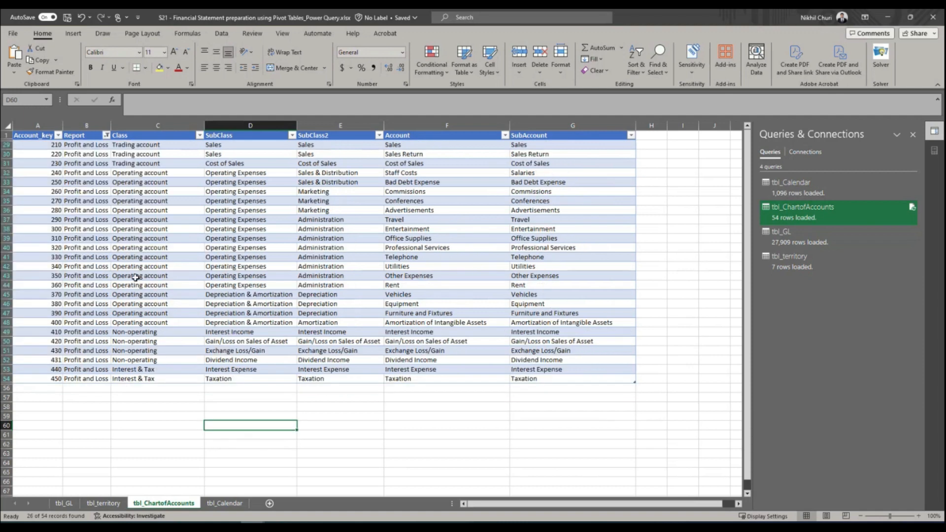
Step: Filter the Class column to Trading account, excluding Operating account, Non-operating and Interest & Tax
{"action": "left_click", "coordinate": [200, 135]}
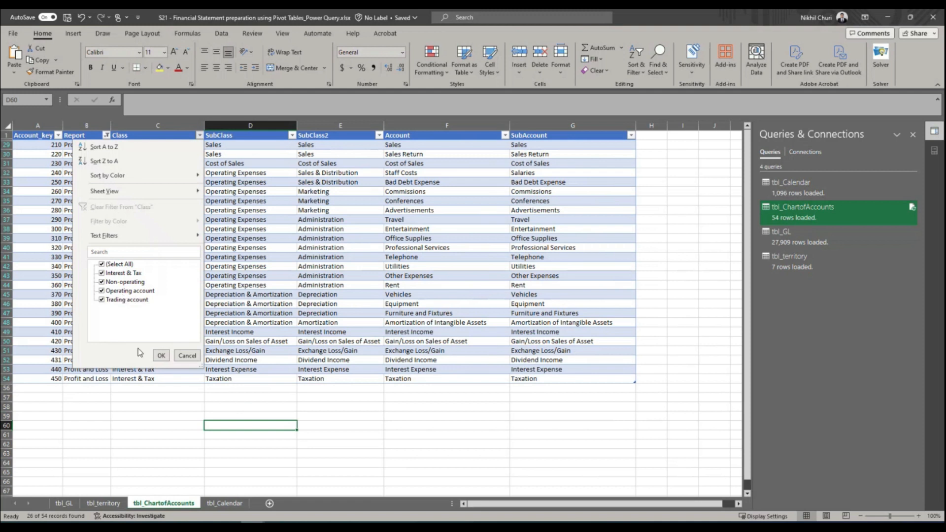
{"action": "left_click", "coordinate": [129, 291]}
{"action": "left_click", "coordinate": [124, 282]}
{"action": "left_click", "coordinate": [121, 273]}
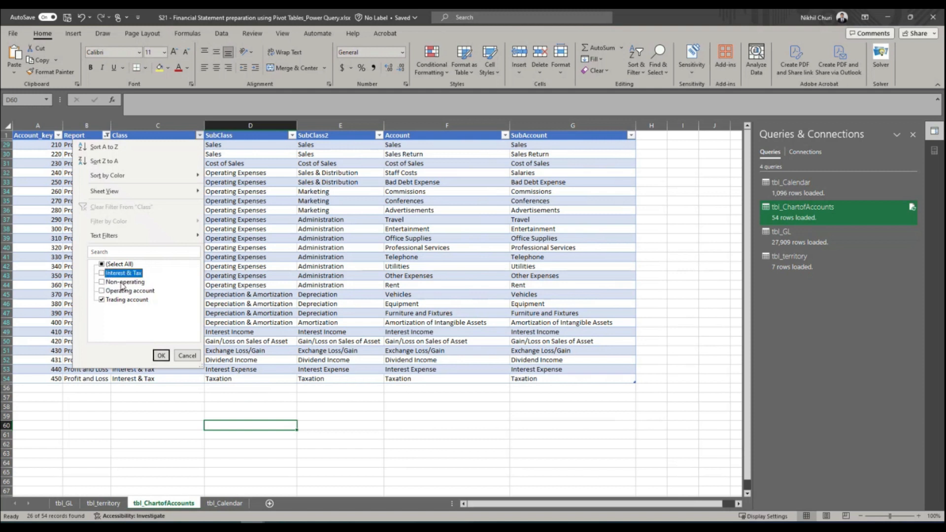
{"action": "left_click", "coordinate": [161, 354]}
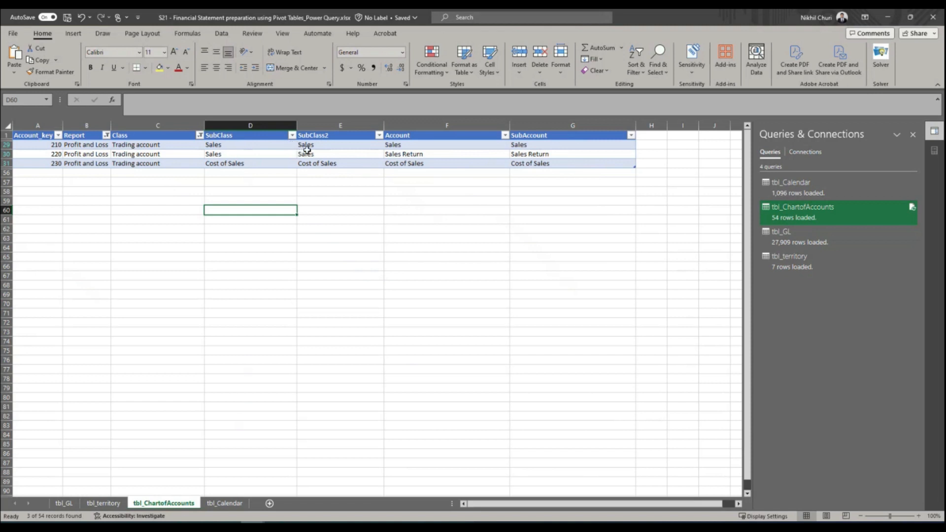
Step: Switch the Class filter from Trading account to Interest & Tax
{"action": "left_click", "coordinate": [200, 135]}
{"action": "left_click", "coordinate": [116, 300]}
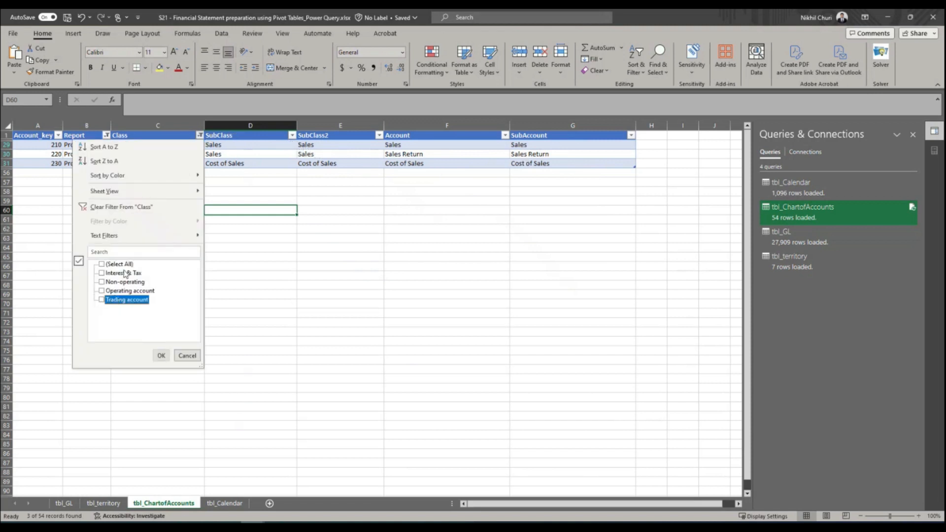
{"action": "left_click", "coordinate": [124, 274]}
{"action": "left_click", "coordinate": [161, 355]}
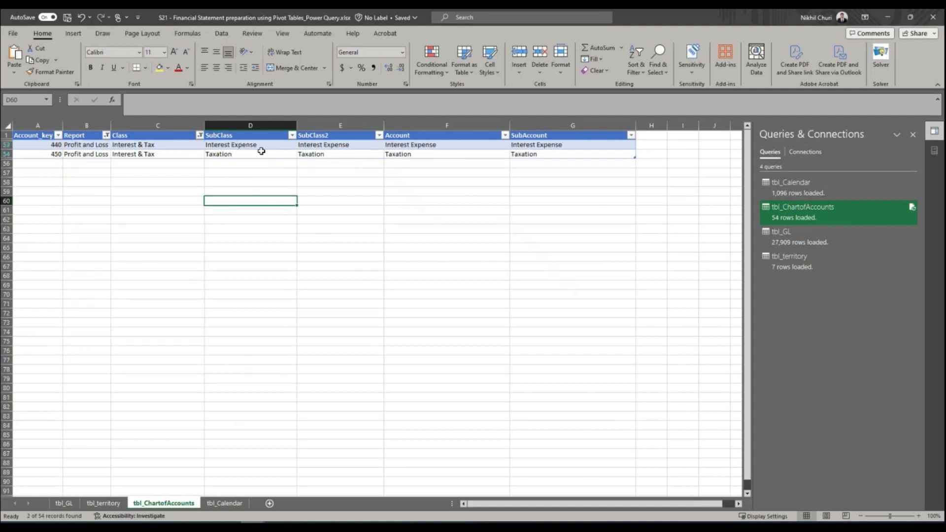
Step: Switch the Class filter from Interest & Tax to Non-operating
{"action": "left_click", "coordinate": [199, 136]}
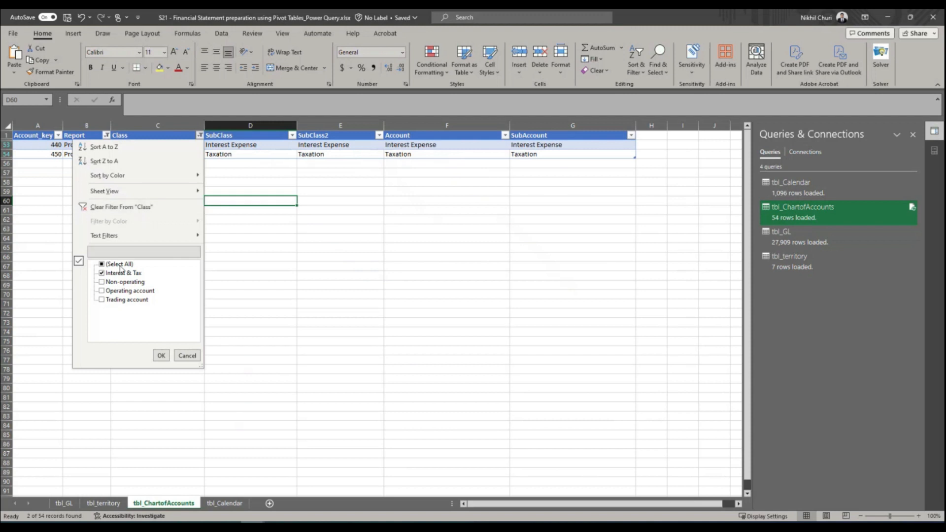
{"action": "left_click", "coordinate": [116, 274]}
{"action": "left_click", "coordinate": [121, 282]}
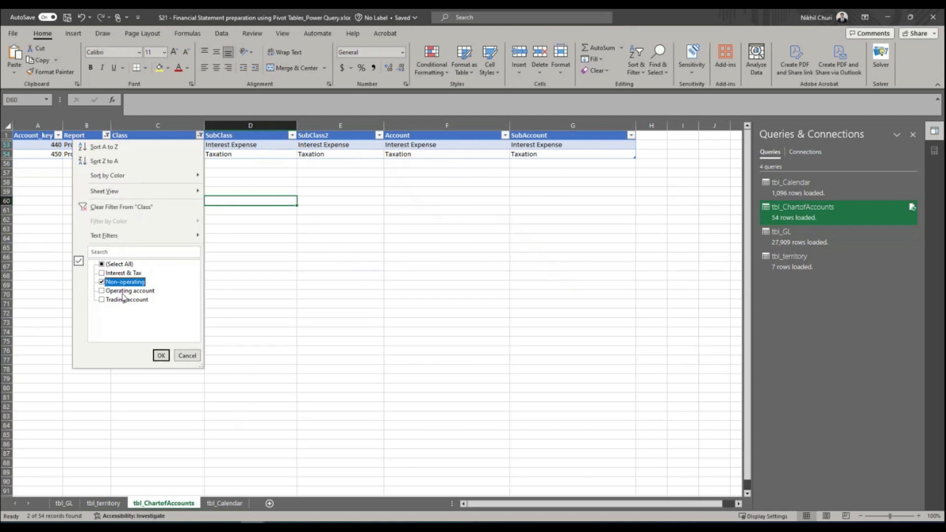
{"action": "left_click", "coordinate": [161, 356]}
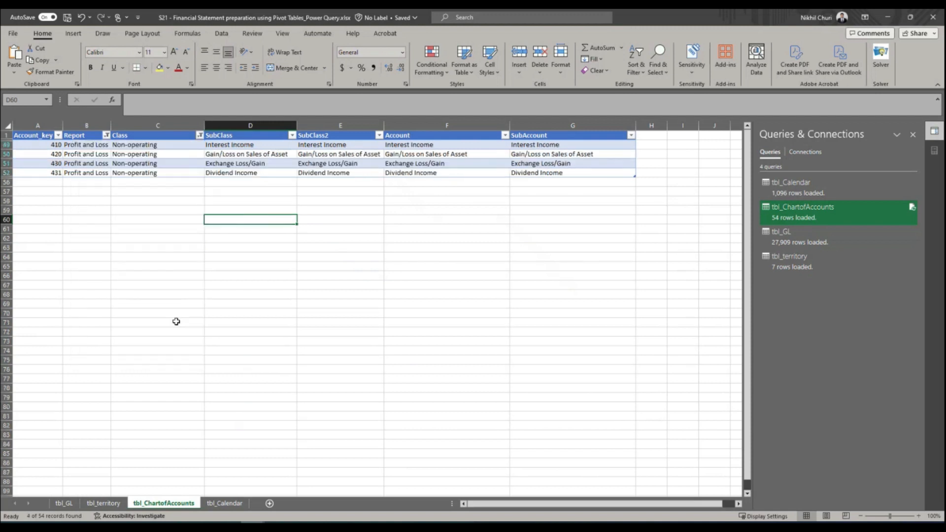
Step: Compare the SubClass options of the Non-operating and Operating account classes, switching the Class filter from Non-operating to Operating account
{"action": "left_click", "coordinate": [292, 136]}
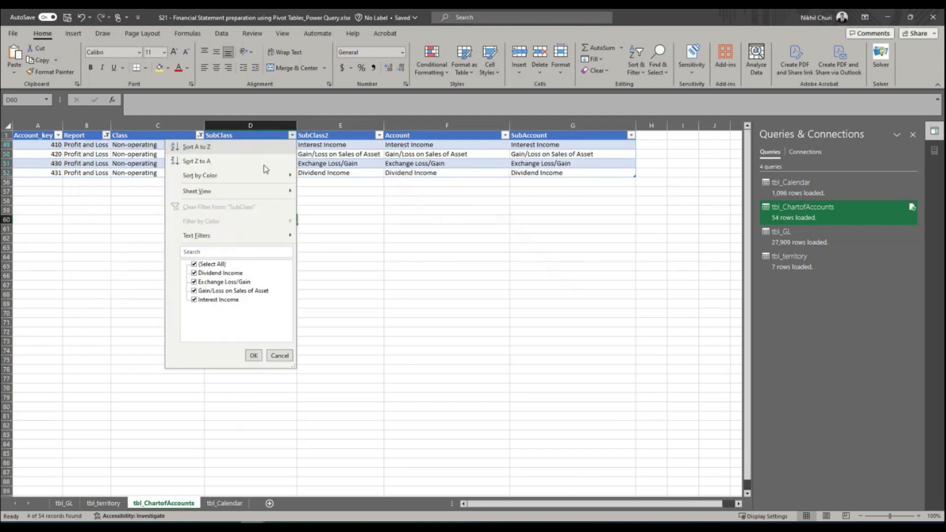
{"action": "left_click", "coordinate": [254, 355]}
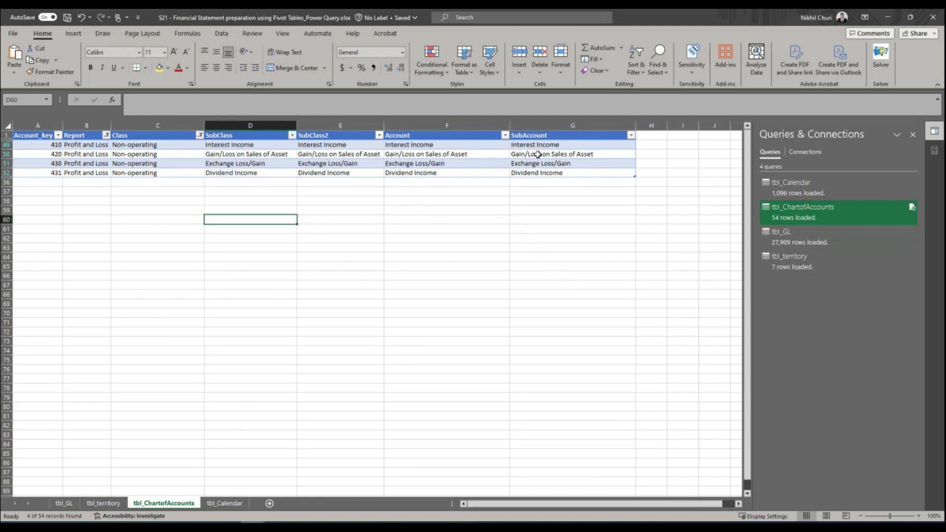
{"action": "left_click", "coordinate": [200, 135]}
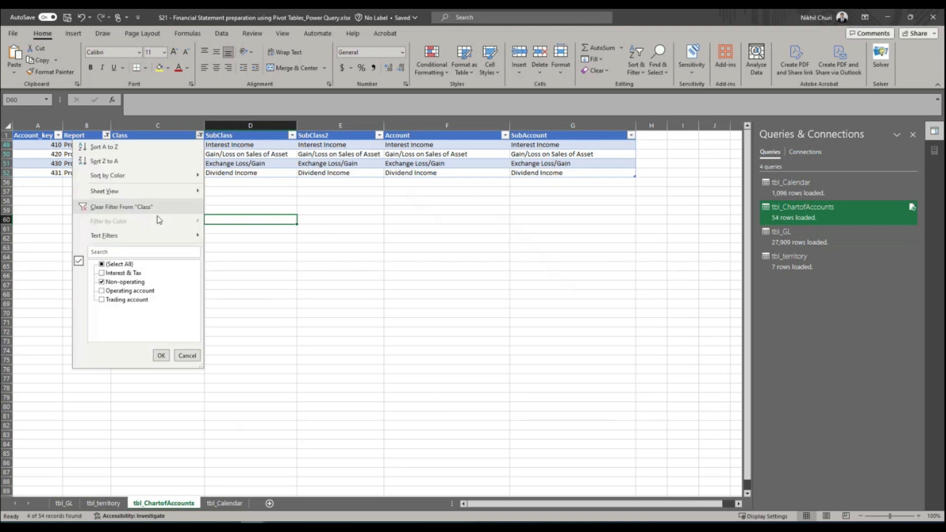
{"action": "left_click", "coordinate": [123, 283]}
{"action": "left_click", "coordinate": [125, 291]}
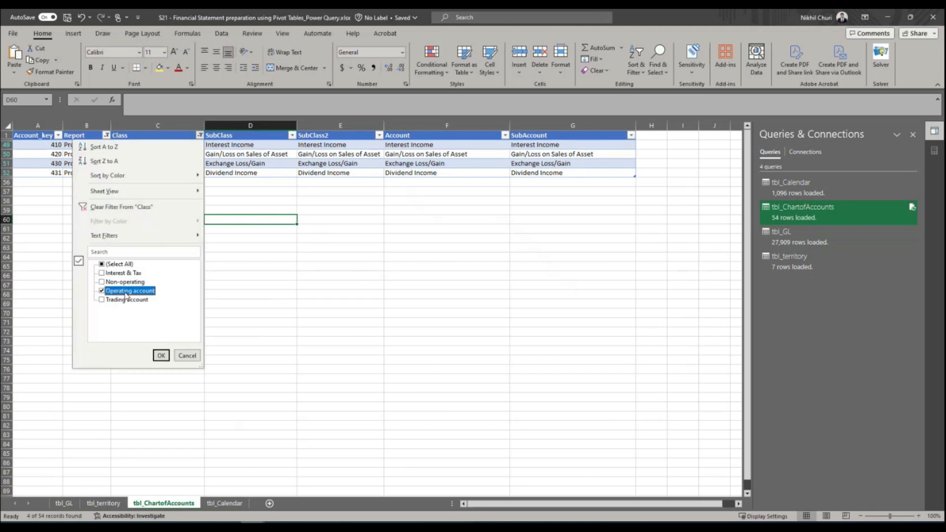
{"action": "left_click", "coordinate": [162, 356]}
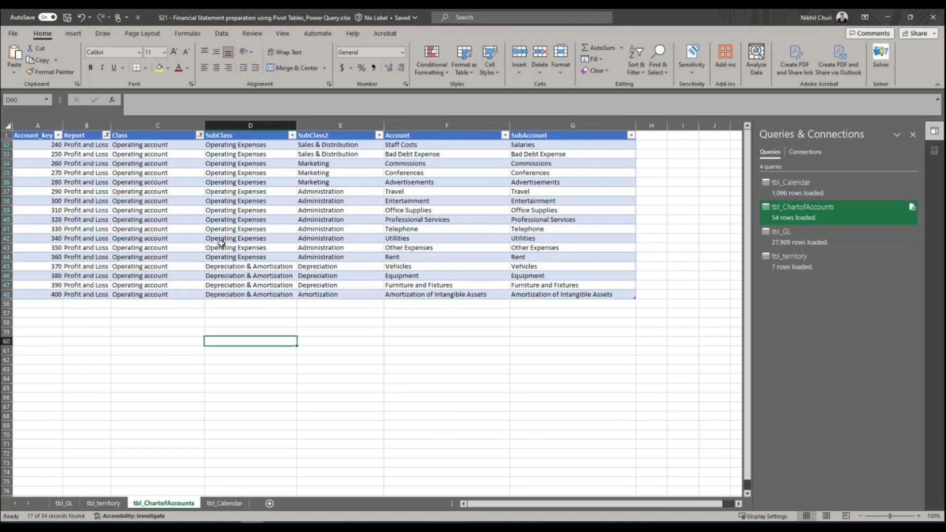
{"action": "left_click", "coordinate": [292, 136]}
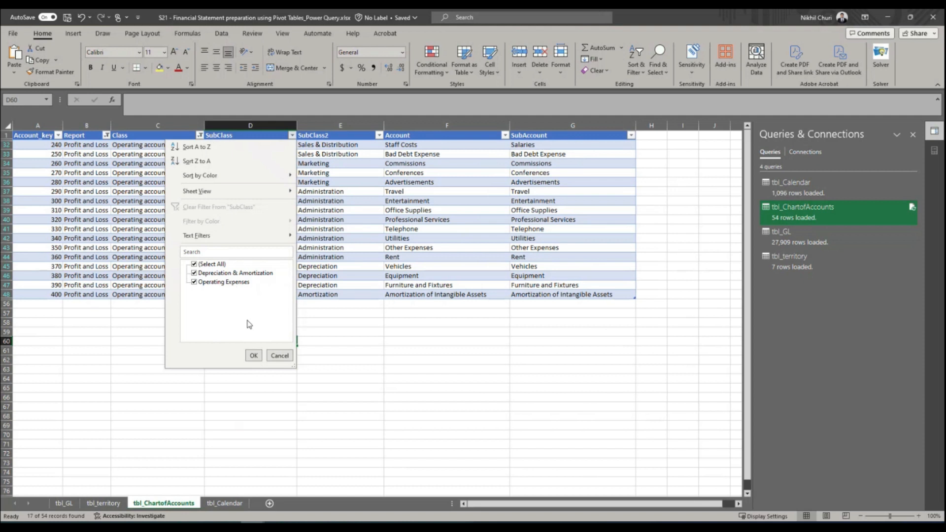
{"action": "left_click", "coordinate": [253, 355]}
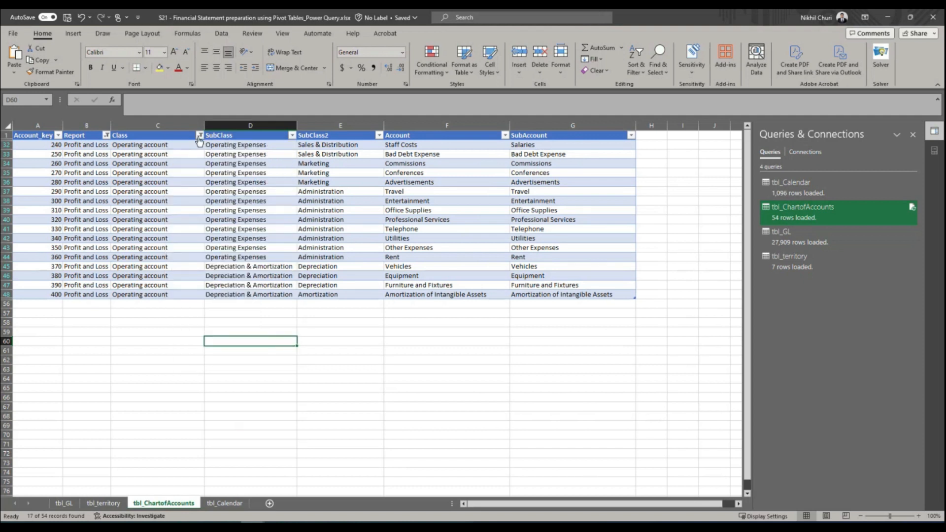
Step: Reselect all values in the Class and Report filters of the chart of accounts table
{"action": "left_click", "coordinate": [200, 135]}
{"action": "left_click", "coordinate": [123, 265]}
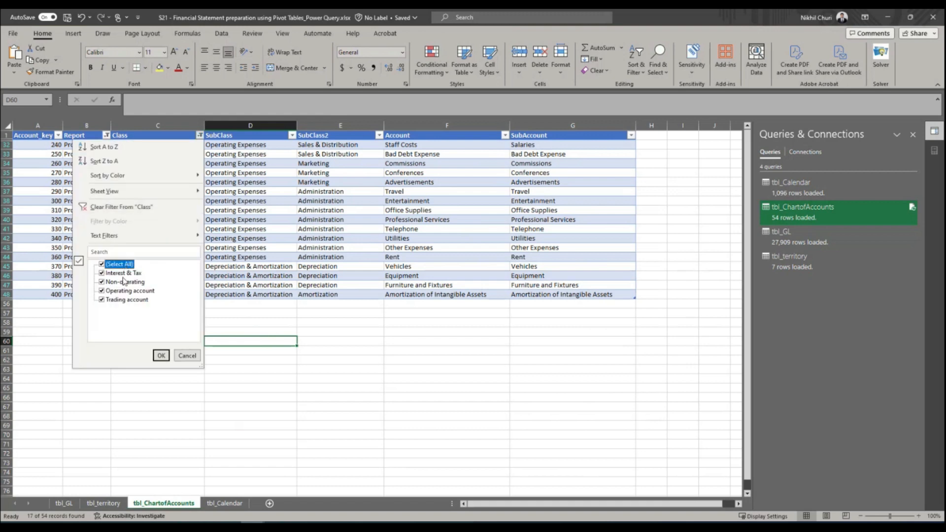
{"action": "left_click", "coordinate": [161, 355]}
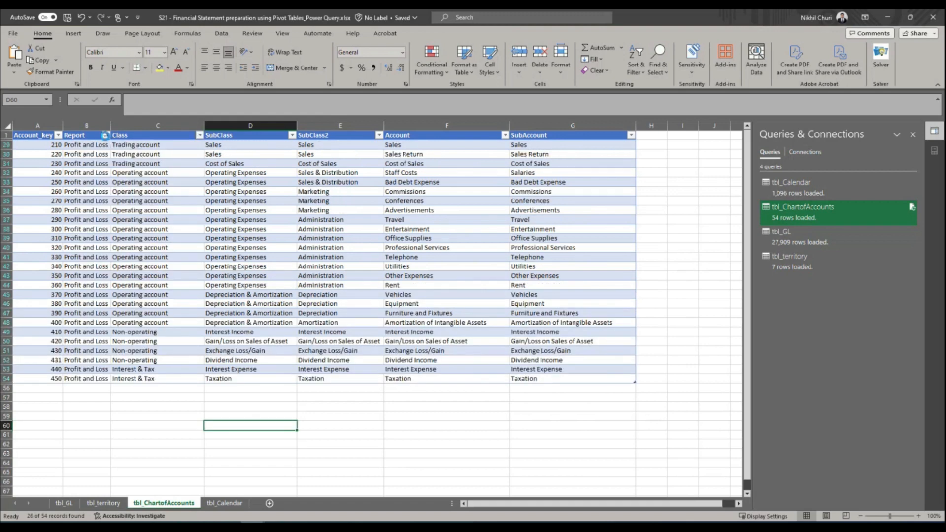
{"action": "left_click", "coordinate": [107, 135]}
{"action": "left_click", "coordinate": [42, 266]}
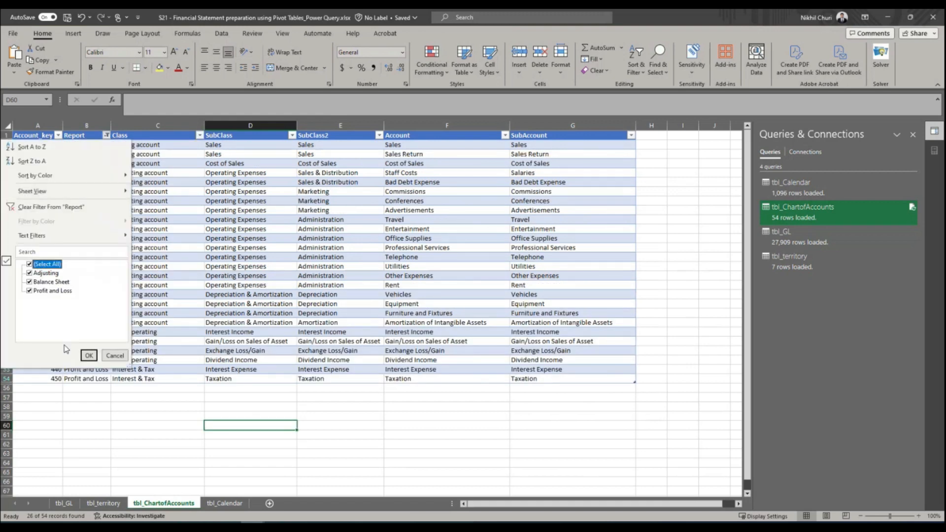
{"action": "left_click", "coordinate": [89, 356]}
{"action": "left_click", "coordinate": [307, 292]}
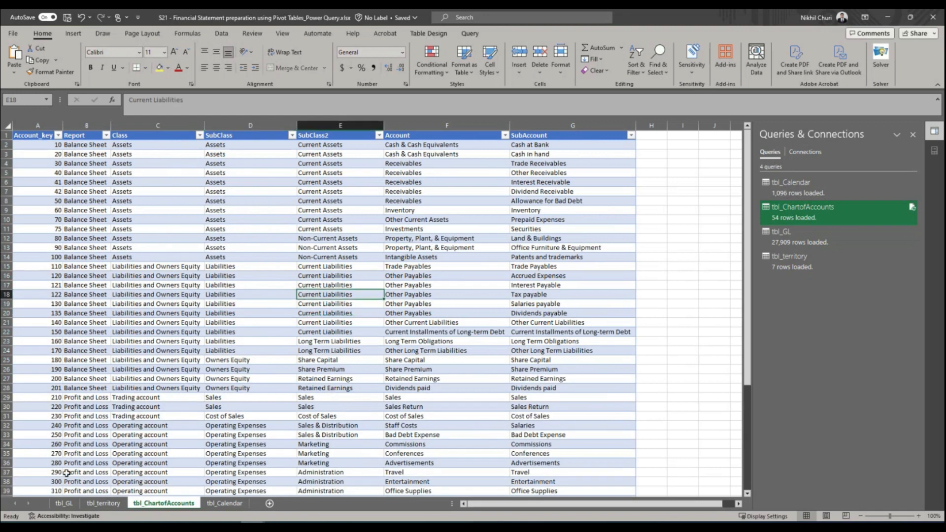
Step: Check the table name of the general ledger data on the tbl_GL sheet
{"action": "left_click", "coordinate": [62, 504]}
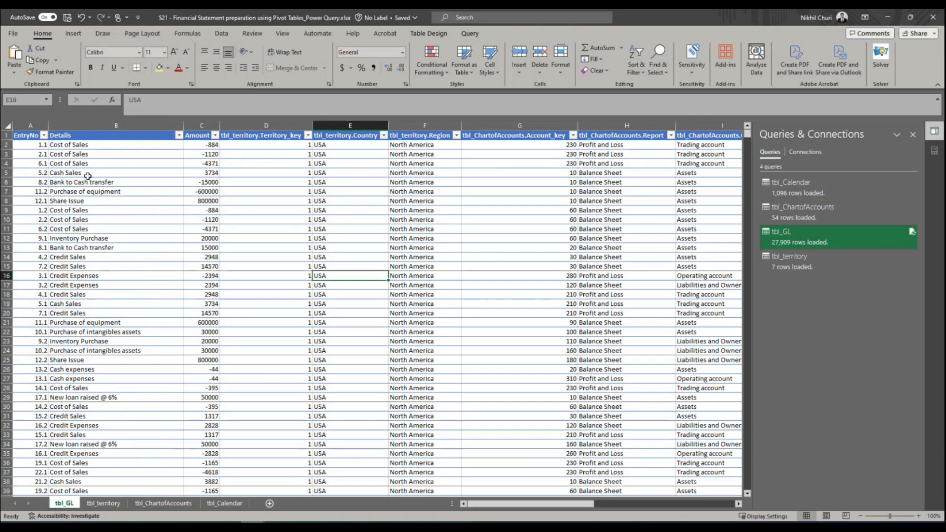
{"action": "left_click", "coordinate": [222, 265]}
{"action": "left_click", "coordinate": [142, 238]}
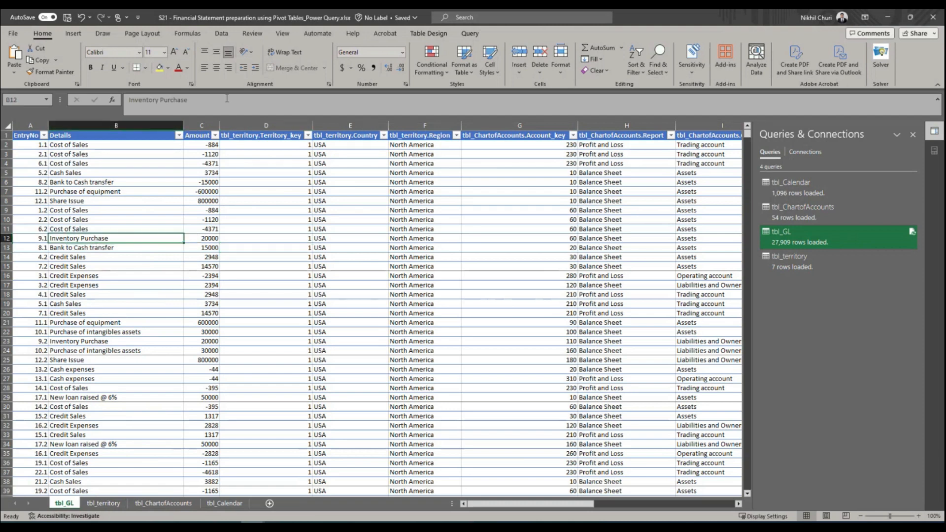
{"action": "left_click", "coordinate": [431, 33]}
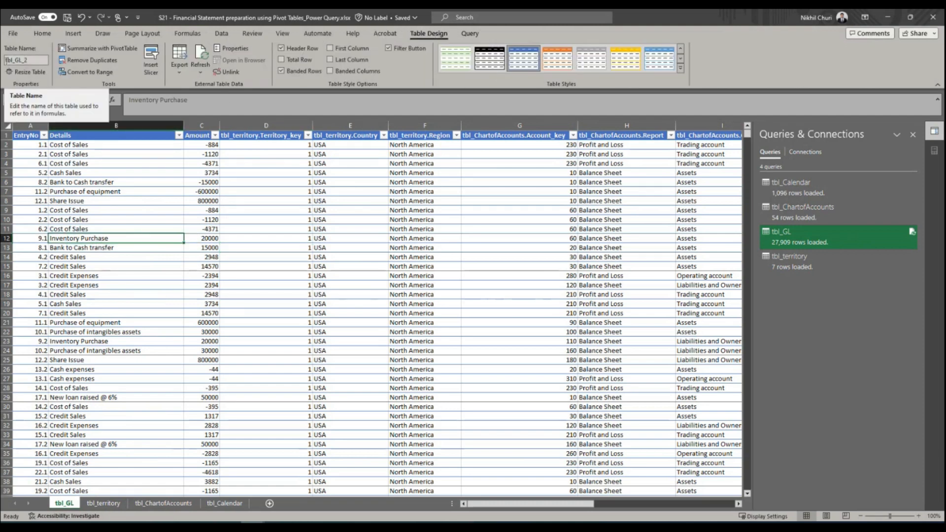
{"action": "left_click", "coordinate": [50, 182]}
{"action": "left_click", "coordinate": [42, 34]}
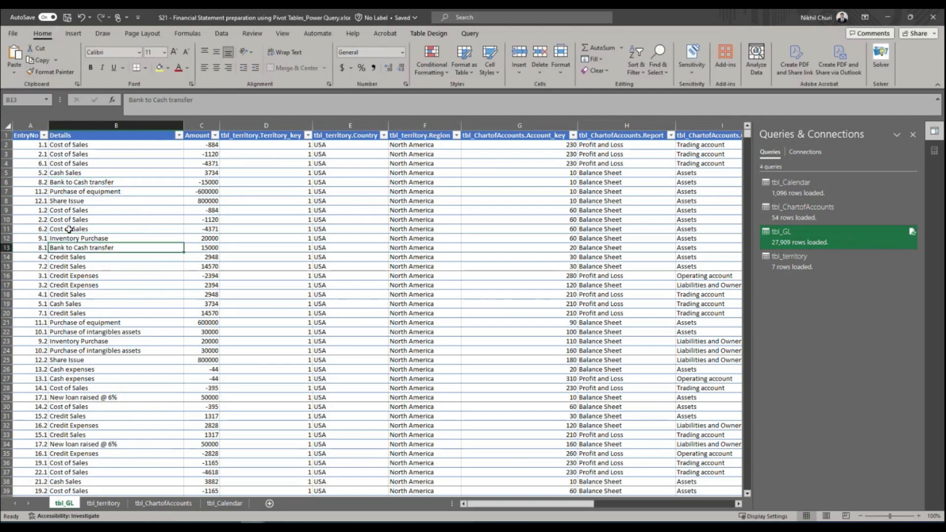
Step: Insert a PivotTable based on the tbl_GL_2 table in a new worksheet
{"action": "left_click", "coordinate": [249, 237]}
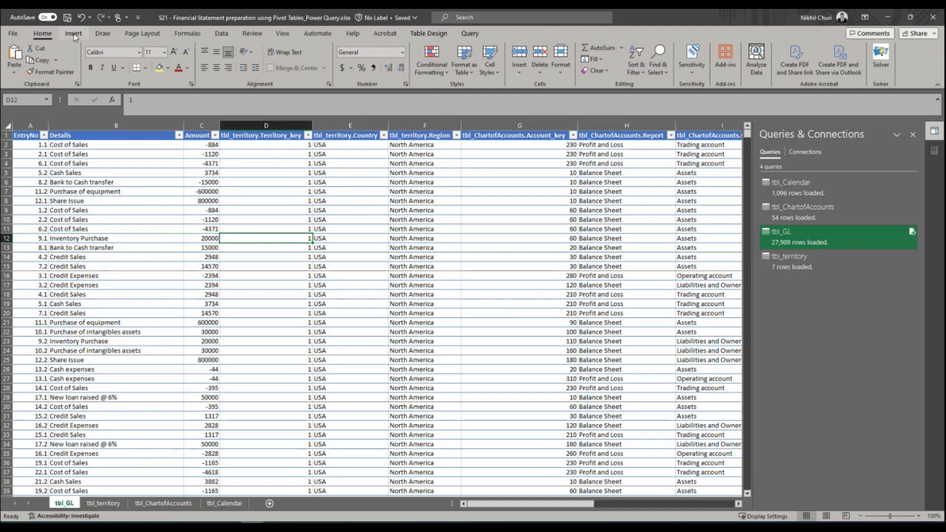
{"action": "left_click", "coordinate": [73, 34]}
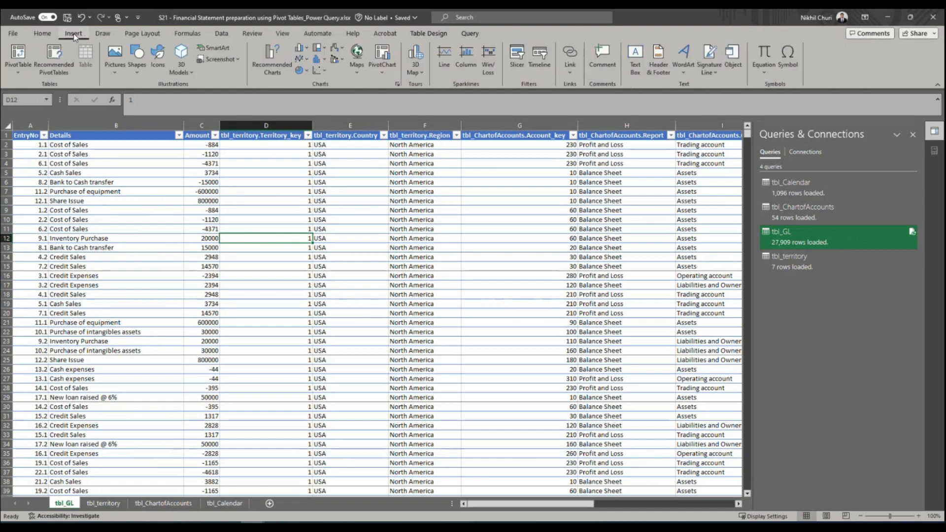
{"action": "left_click", "coordinate": [18, 55]}
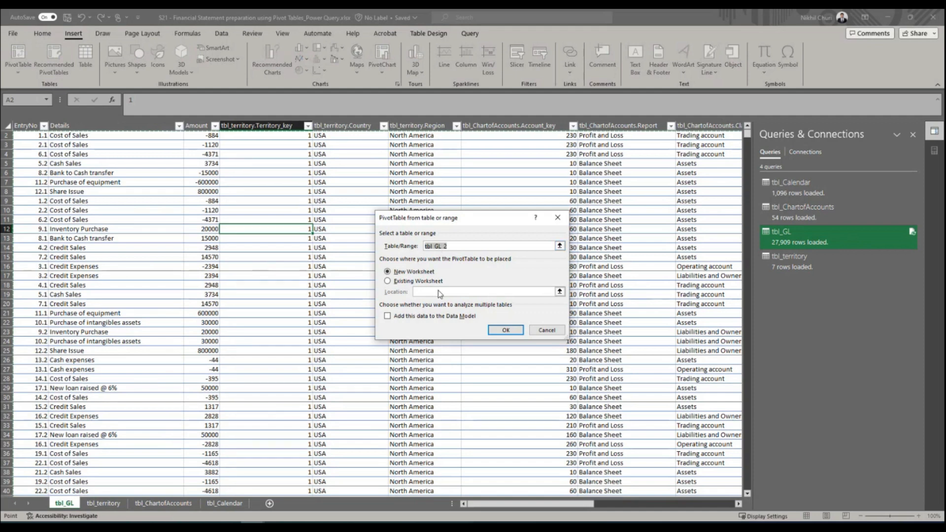
{"action": "left_click", "coordinate": [505, 331]}
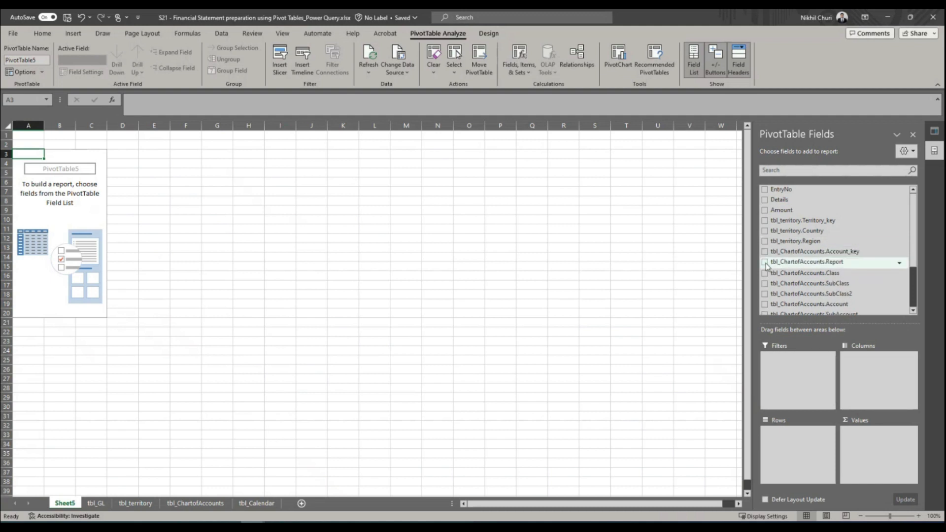
Step: Add tbl_ChartofAccounts.Report as the PivotTable's report filter and set it to Profit and Loss
{"action": "left_click_drag", "start_coordinate": [783, 265], "coordinate": [796, 368]}
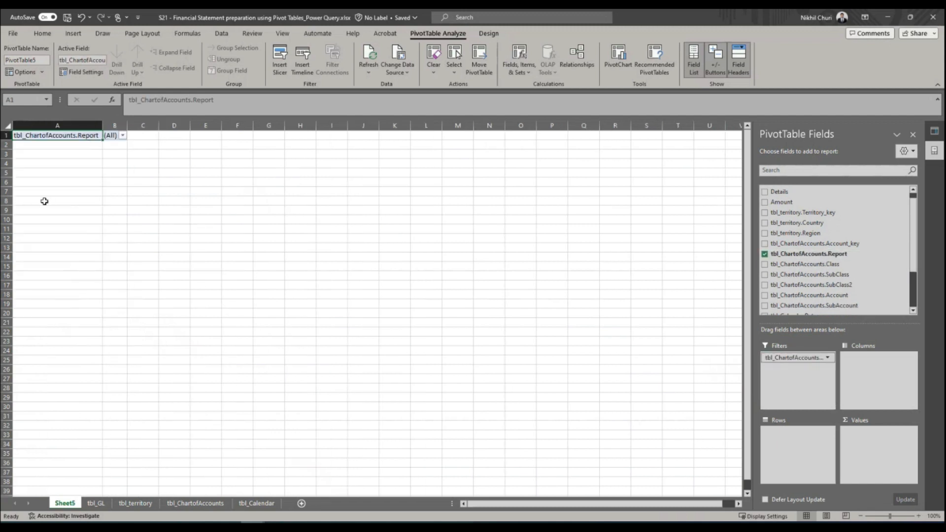
{"action": "left_click", "coordinate": [123, 135]}
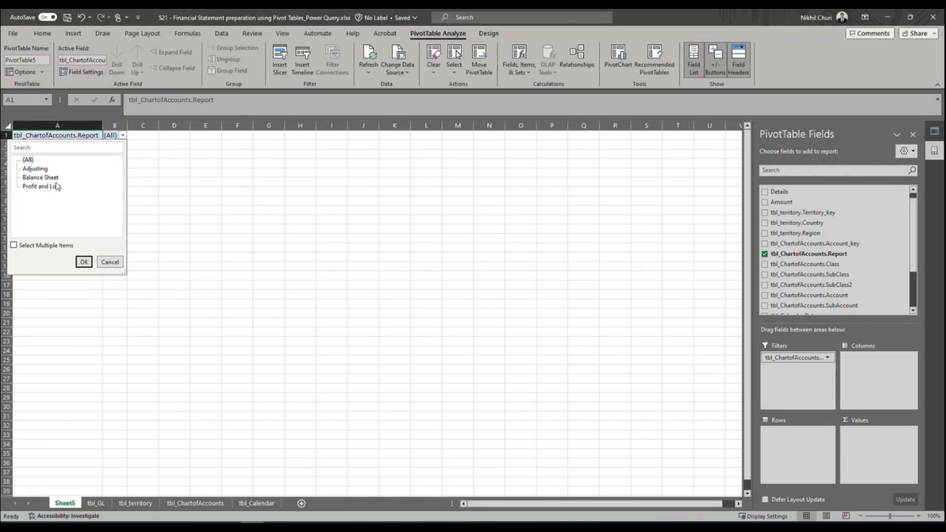
{"action": "left_click", "coordinate": [41, 186]}
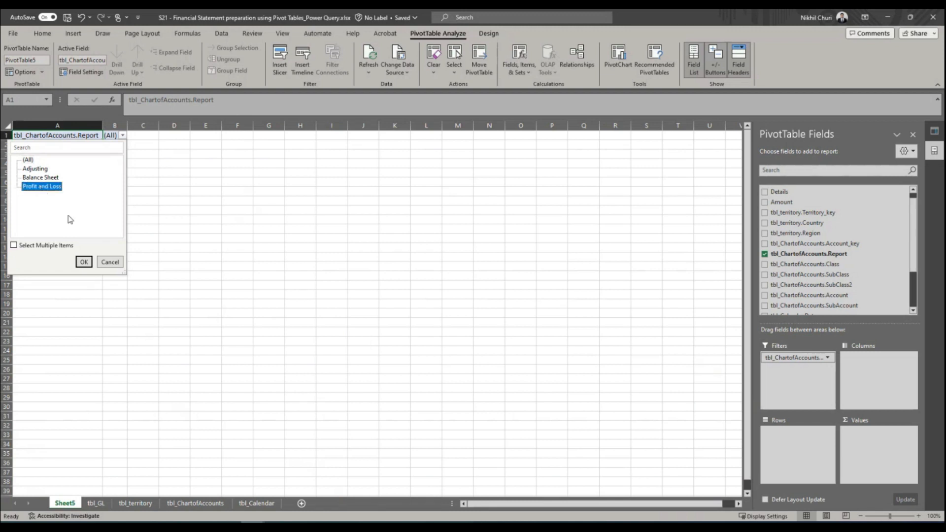
{"action": "left_click", "coordinate": [85, 262]}
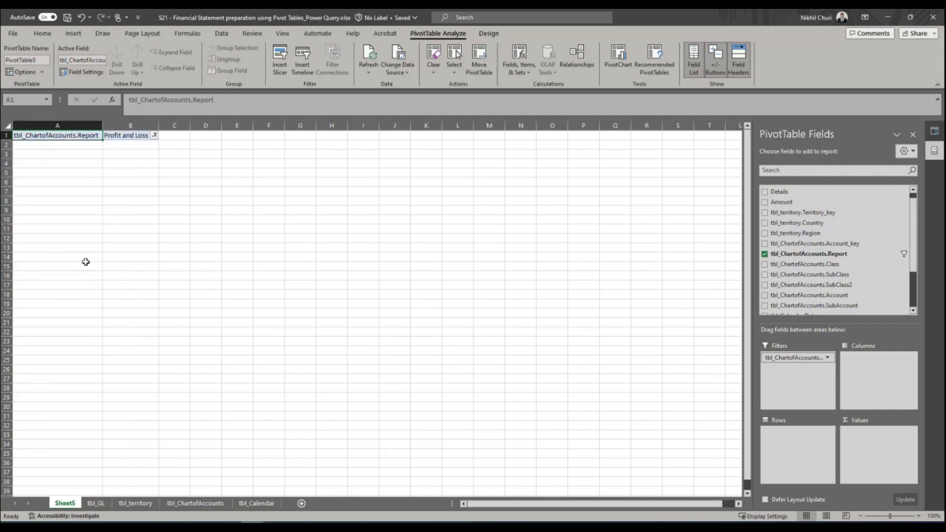
Step: Check the hierarchy on the tbl_ChartofAccounts sheet and add tbl_ChartofAccounts.Class to the rows of the PivotTable on Sheet5
{"action": "scroll", "coordinate": [799, 264], "scroll_direction": "down", "scroll_amount": 1}
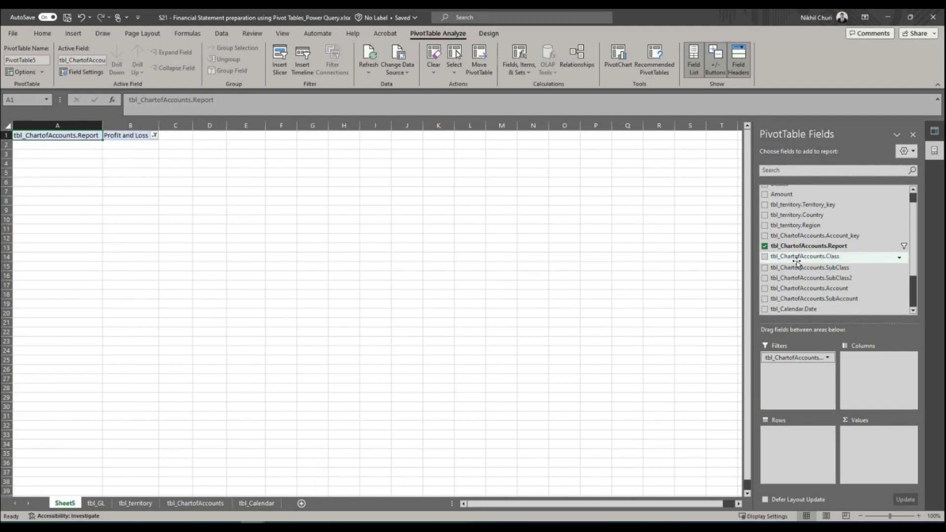
{"action": "left_click", "coordinate": [198, 503]}
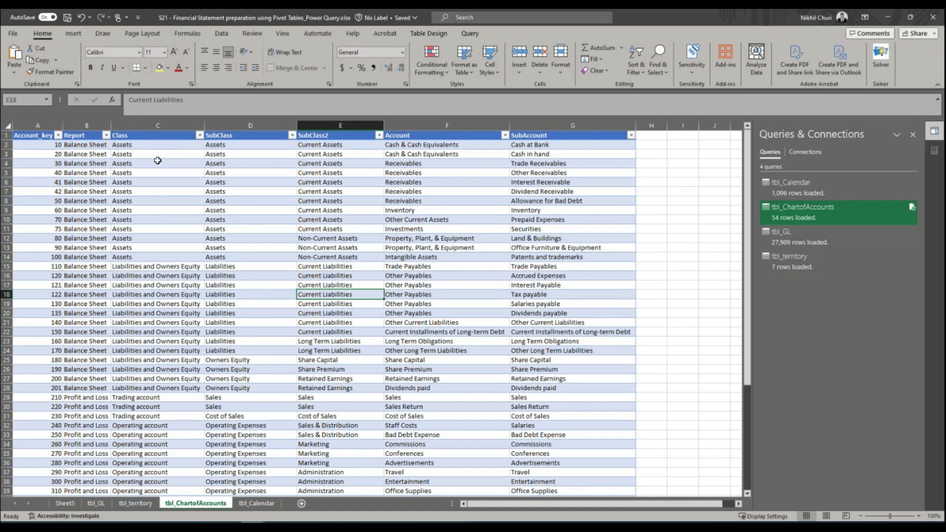
{"action": "left_click", "coordinate": [64, 505]}
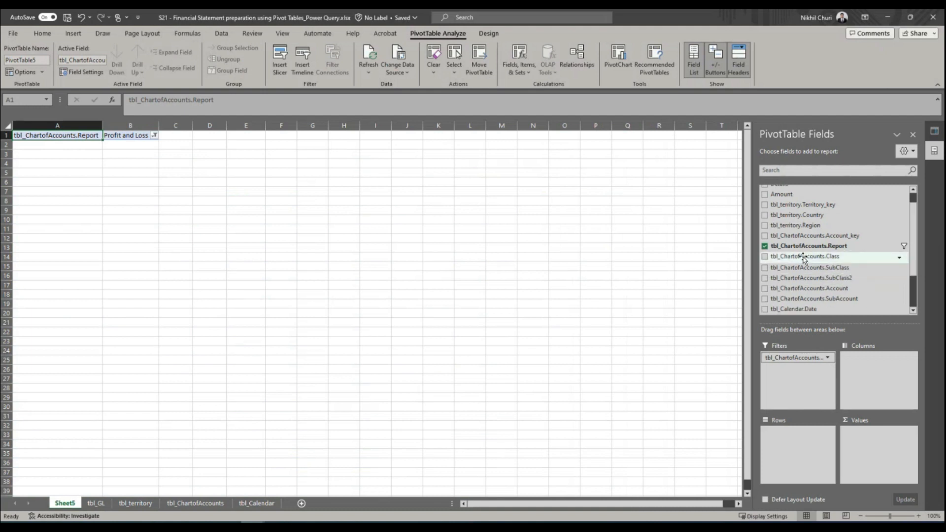
{"action": "left_click_drag", "start_coordinate": [812, 260], "coordinate": [801, 441]}
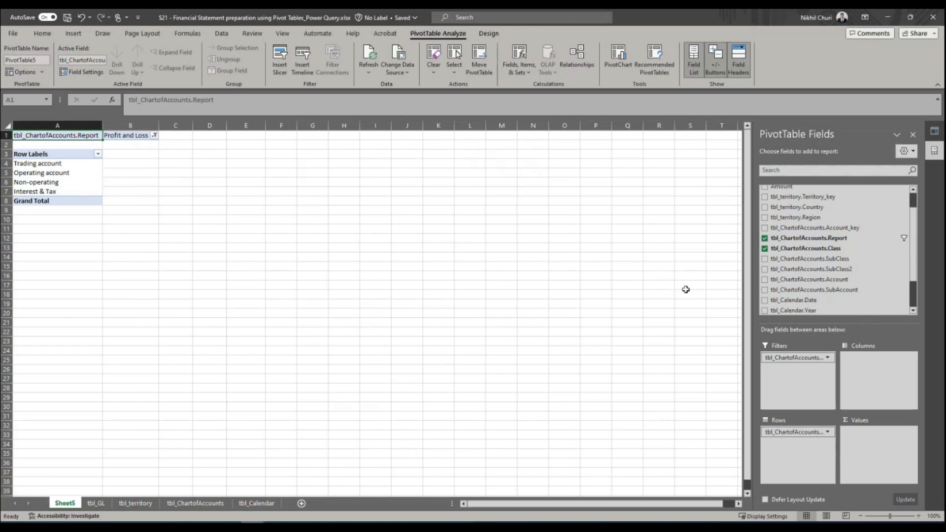
Step: Add the Amount field to the PivotTable values as Sum of Amount
{"action": "scroll", "coordinate": [785, 276], "scroll_direction": "up", "scroll_amount": 1}
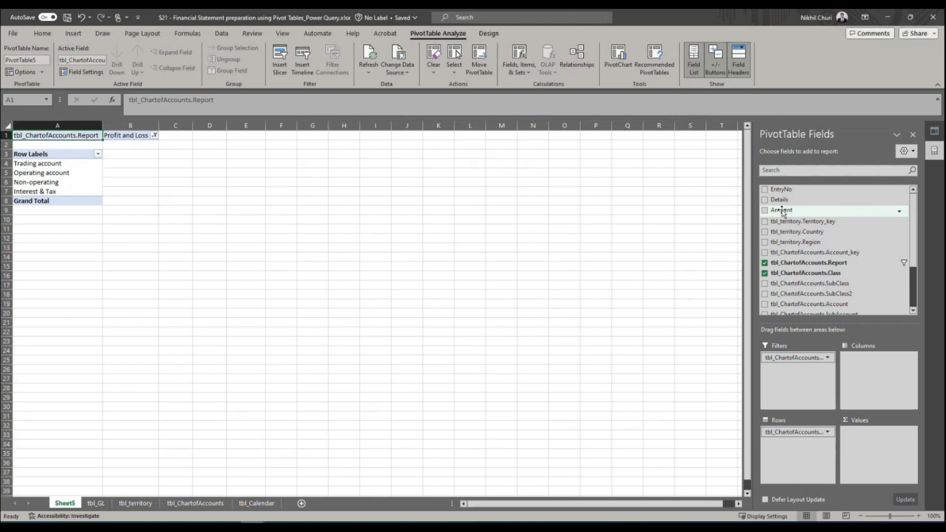
{"action": "left_click_drag", "start_coordinate": [782, 212], "coordinate": [871, 443]}
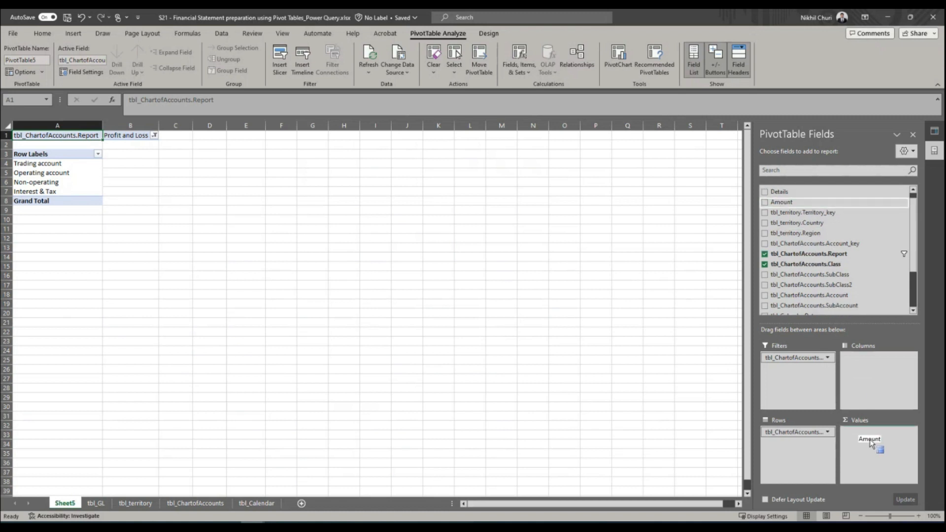
{"action": "left_click_drag", "start_coordinate": [870, 441], "coordinate": [871, 441]}
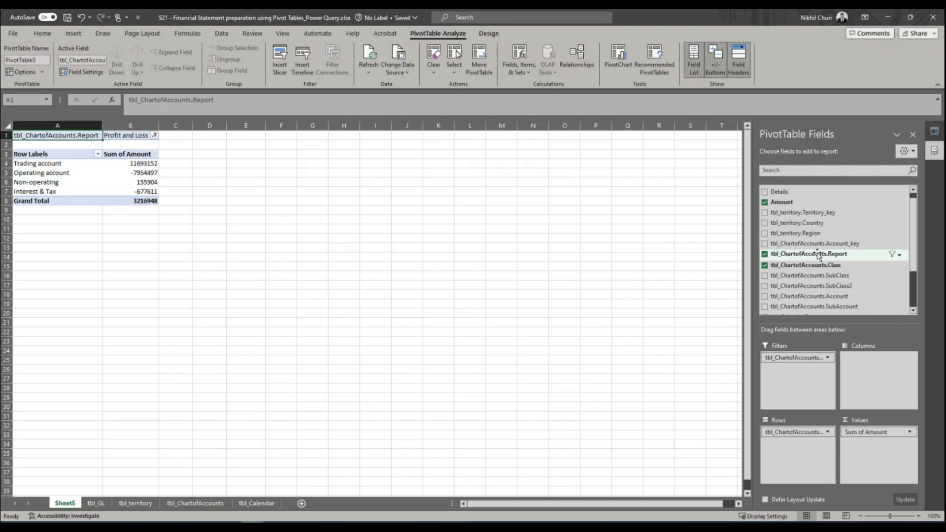
Step: Check which years the tbl_Calendar sheet covers and add tbl_Calendar.Year to the columns of the PivotTable on Sheet5
{"action": "scroll", "coordinate": [878, 291], "scroll_direction": "down", "scroll_amount": 1}
{"action": "scroll", "coordinate": [877, 291], "scroll_direction": "down", "scroll_amount": 2}
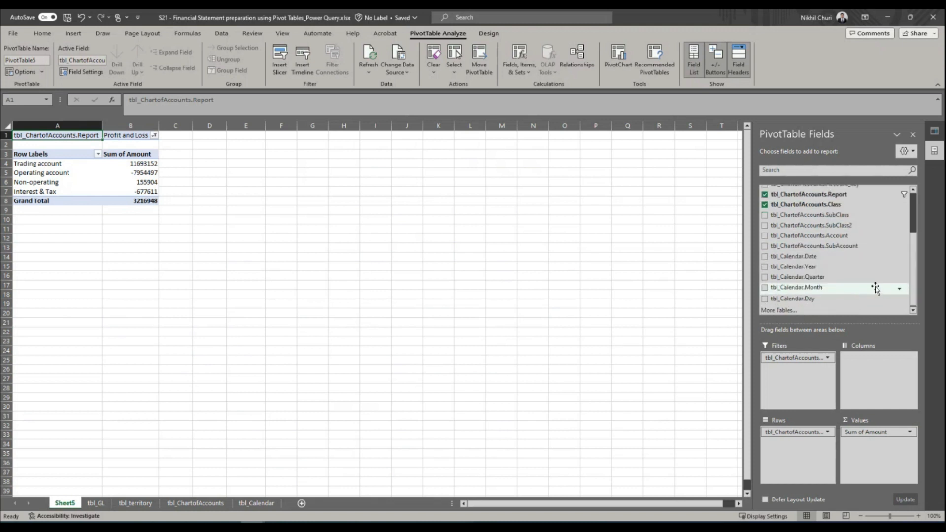
{"action": "left_click", "coordinate": [253, 505]}
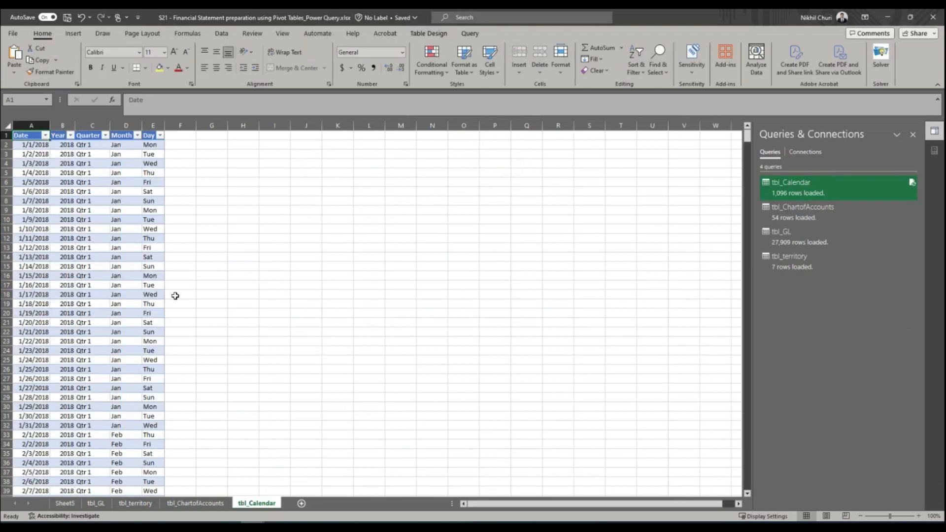
{"action": "left_click", "coordinate": [70, 135]}
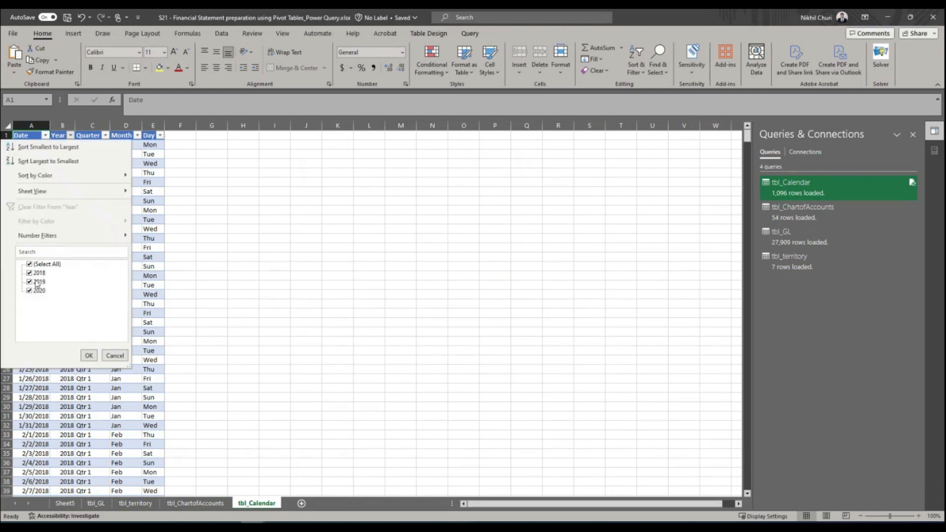
{"action": "left_click", "coordinate": [88, 356]}
{"action": "left_click", "coordinate": [296, 359]}
{"action": "left_click", "coordinate": [69, 506]}
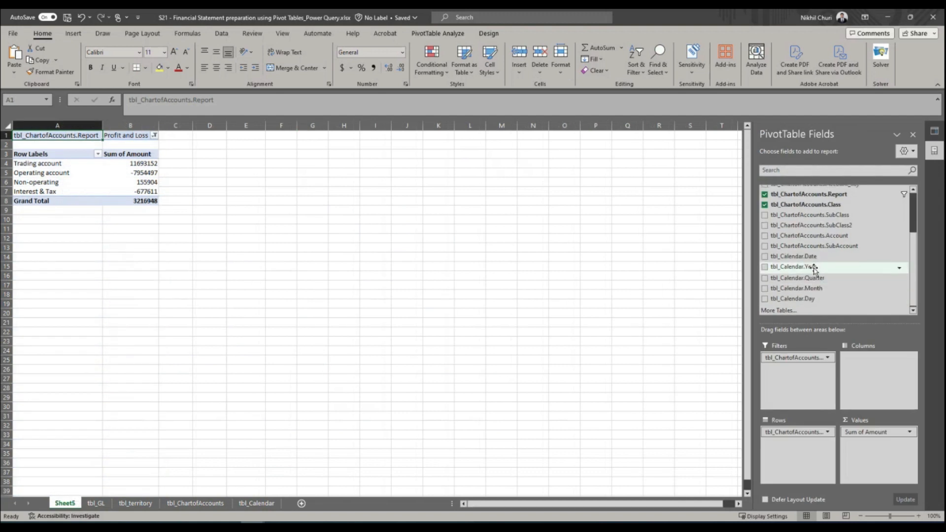
{"action": "left_click_drag", "start_coordinate": [801, 271], "coordinate": [871, 368]}
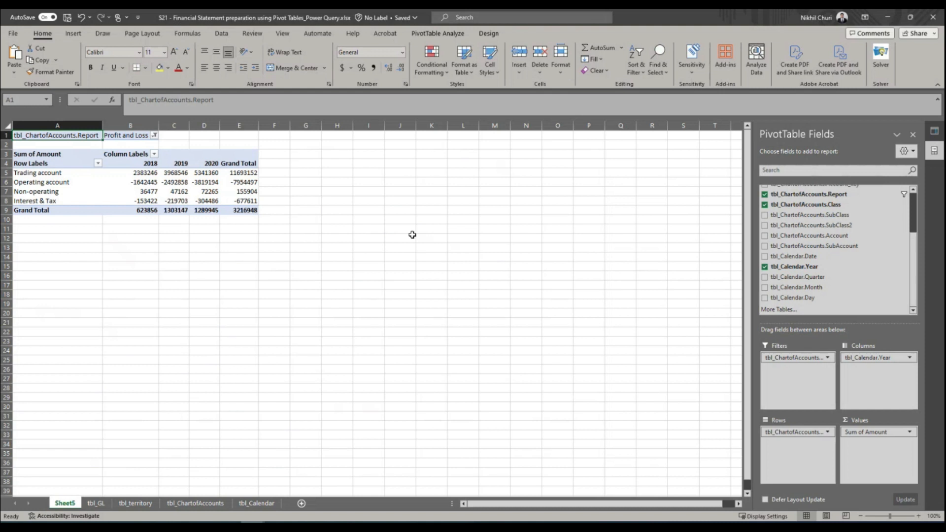
Step: Format the Sum of Amount values as Number with 0 decimal places and the 1000 separator
{"action": "left_click", "coordinate": [866, 436]}
{"action": "left_click", "coordinate": [555, 387]}
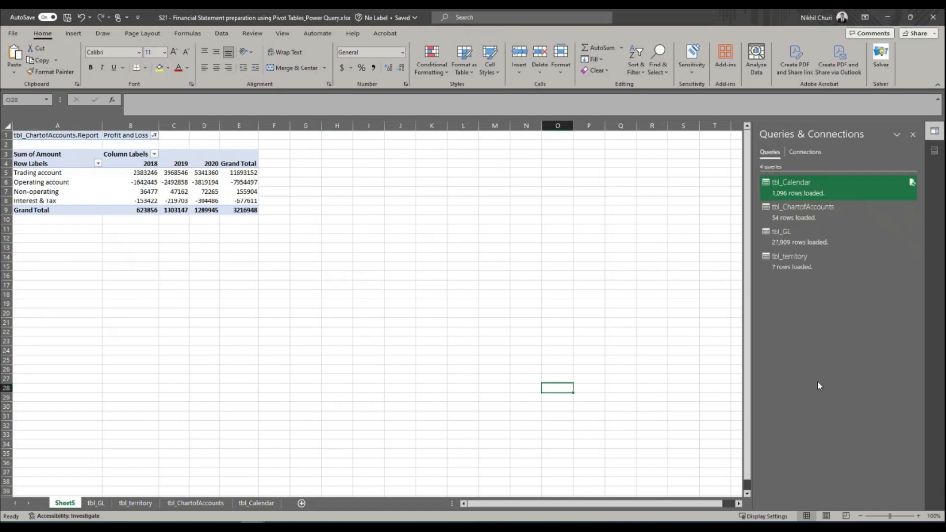
{"action": "left_click", "coordinate": [194, 190]}
{"action": "left_click", "coordinate": [870, 437]}
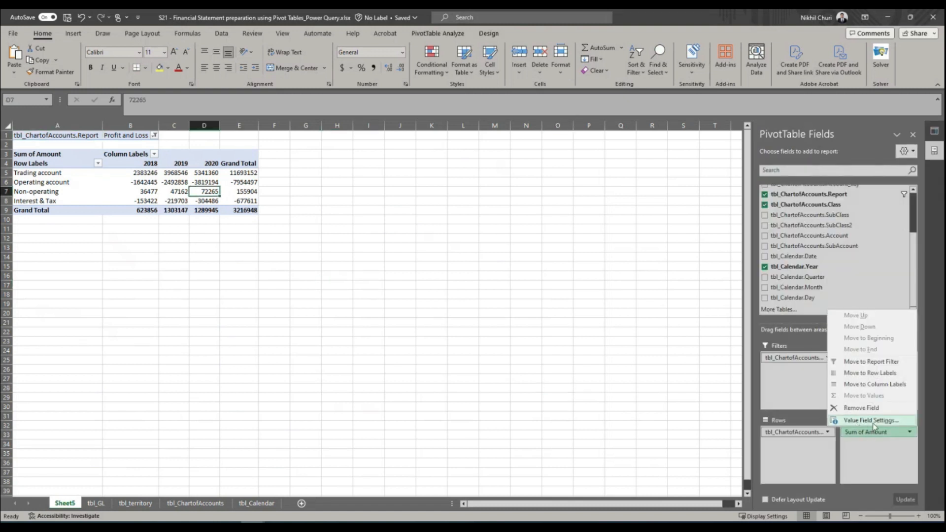
{"action": "left_click", "coordinate": [872, 421]}
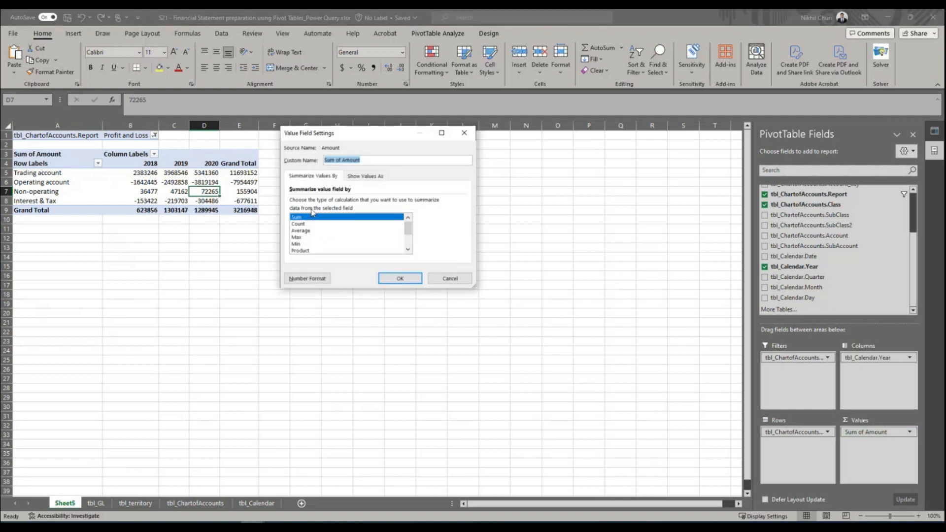
{"action": "left_click", "coordinate": [316, 280]}
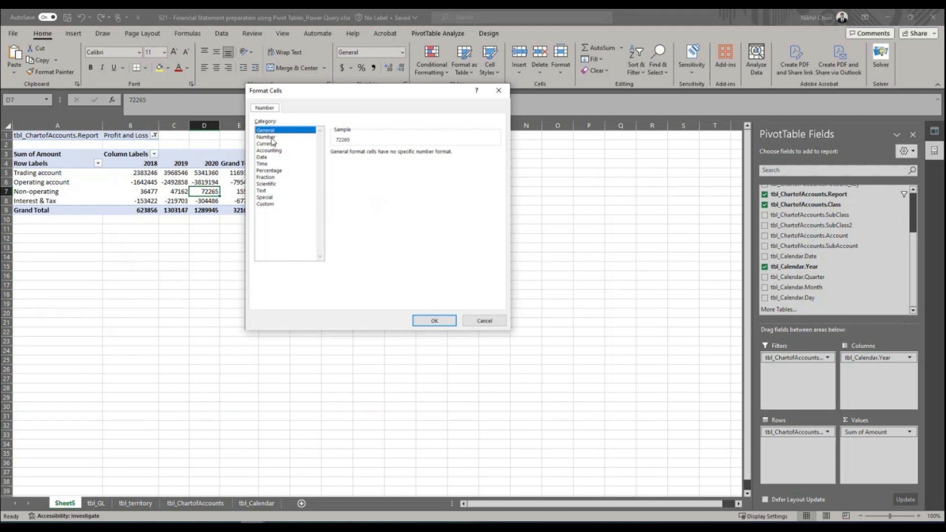
{"action": "left_click", "coordinate": [271, 138]}
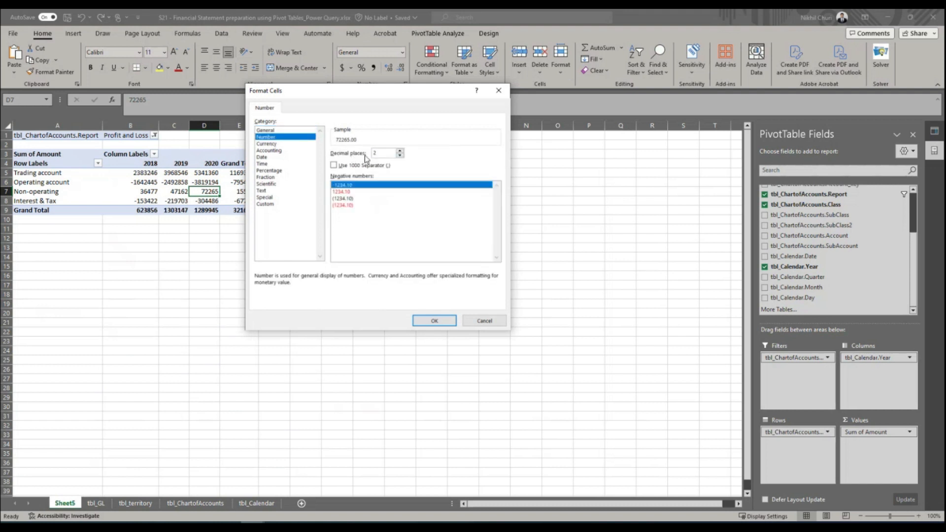
{"action": "left_click", "coordinate": [401, 156]}
{"action": "left_click", "coordinate": [400, 156]}
{"action": "left_click", "coordinate": [335, 166]}
{"action": "left_click", "coordinate": [438, 320]}
{"action": "left_click", "coordinate": [399, 278]}
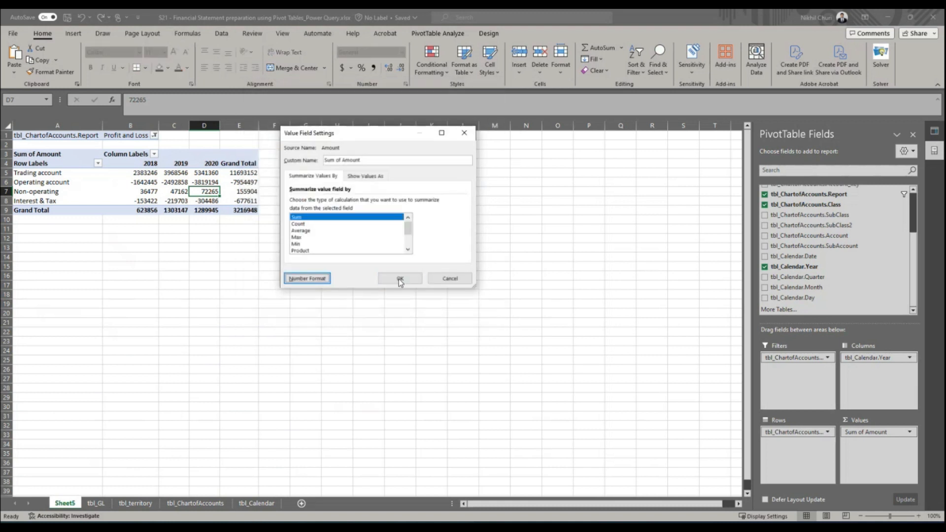
{"action": "left_click", "coordinate": [400, 283]}
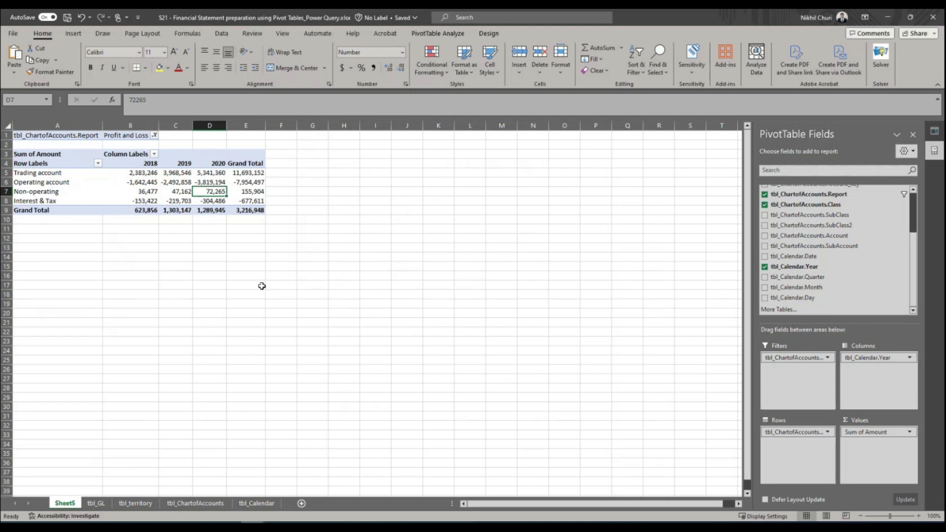
Step: Examine the order of the Trading account, Operating account, Non-operating and Interest & Tax rows in the PivotTable
{"action": "left_click", "coordinate": [78, 266]}
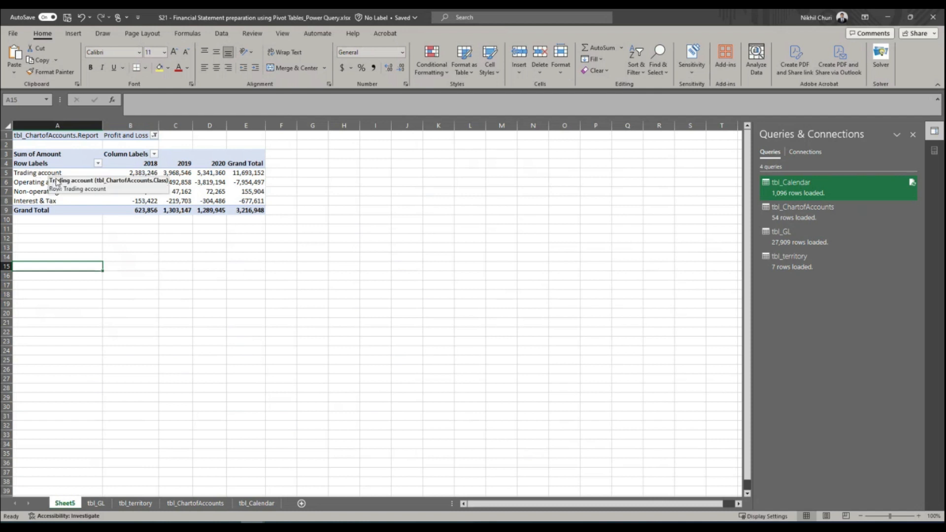
{"action": "left_click", "coordinate": [76, 175]}
{"action": "left_click", "coordinate": [37, 183]}
{"action": "left_click", "coordinate": [40, 192]}
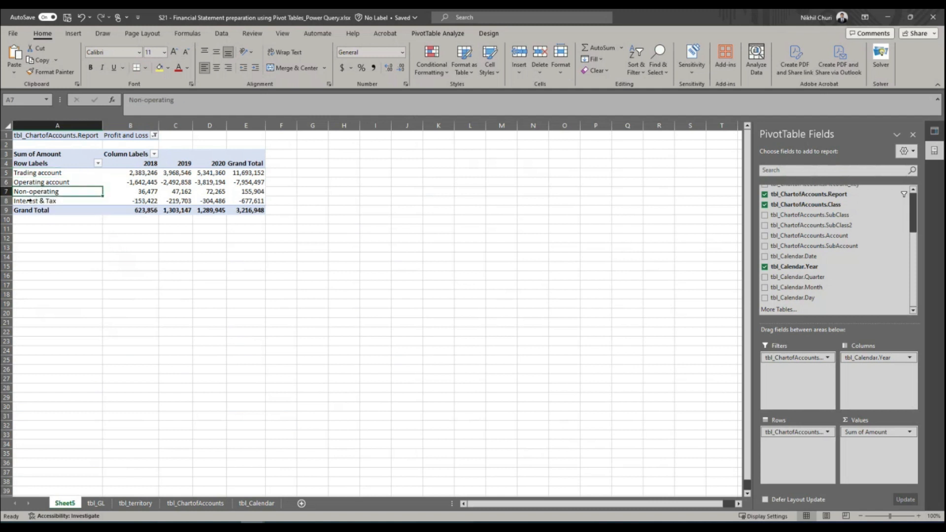
{"action": "left_click", "coordinate": [38, 201]}
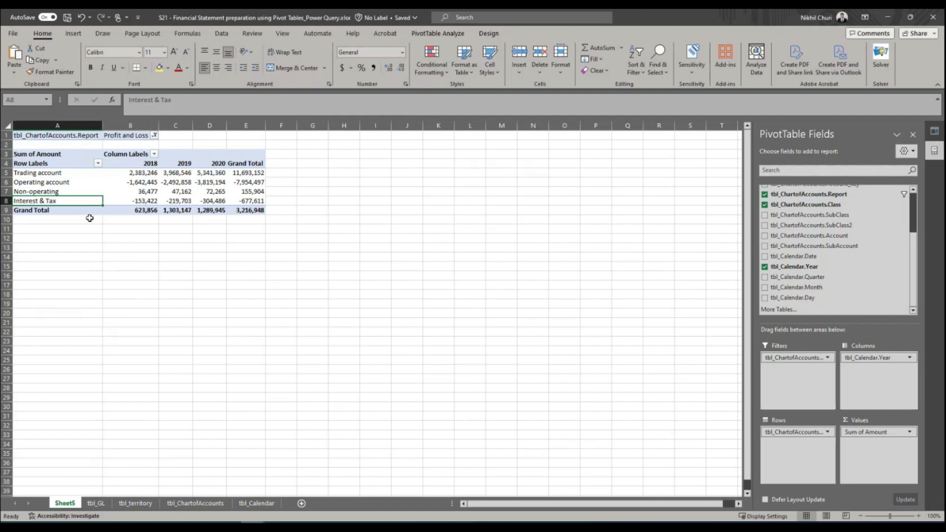
{"action": "left_click", "coordinate": [62, 174]}
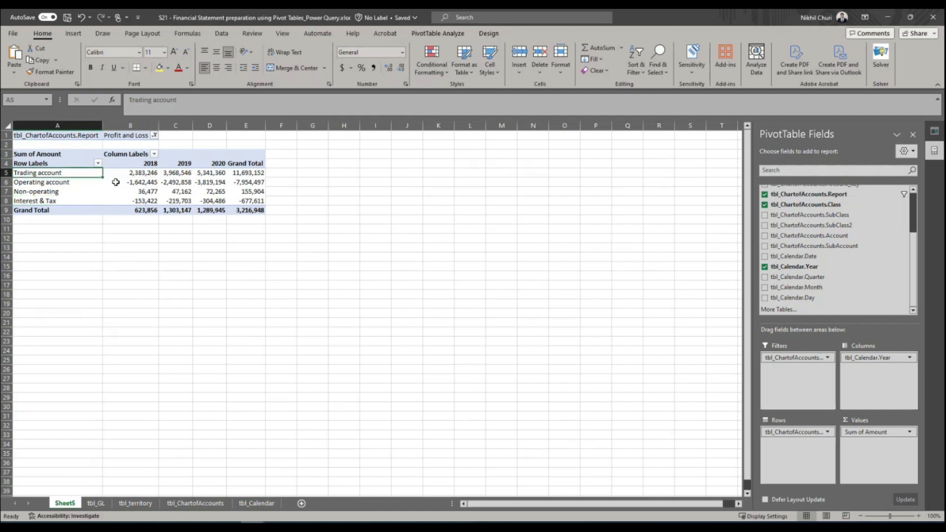
{"action": "left_click", "coordinate": [79, 252]}
{"action": "left_click", "coordinate": [55, 173]}
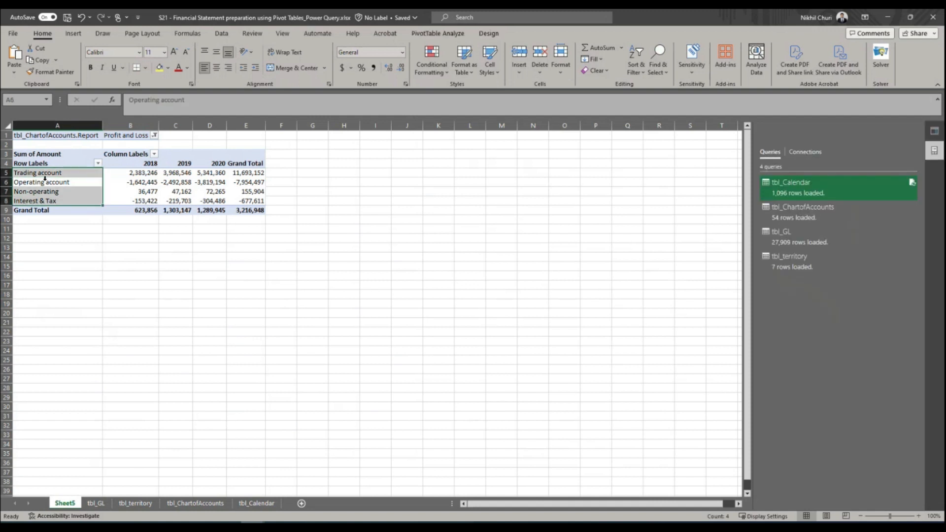
{"action": "left_click", "coordinate": [47, 173]}
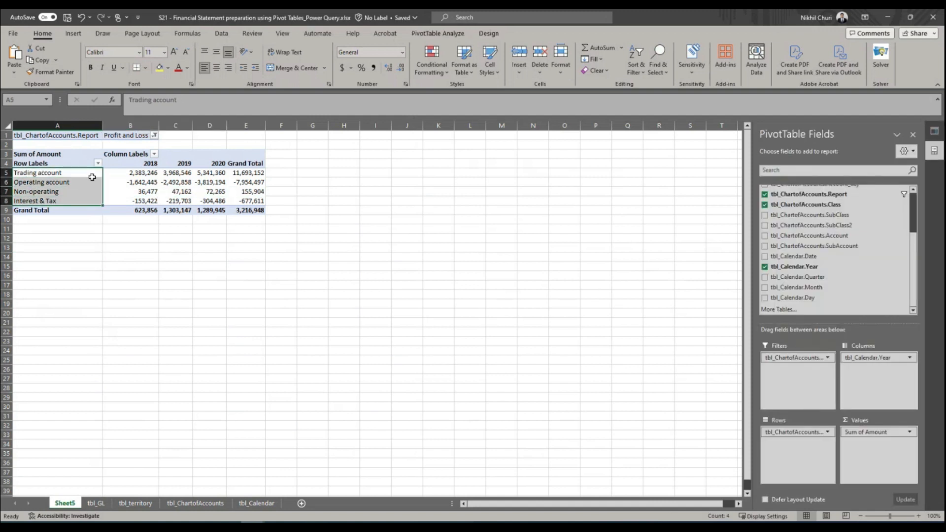
{"action": "left_click", "coordinate": [179, 298]}
Step: Move the Trading account row below Non-operating and return it to the first position
{"action": "left_click", "coordinate": [97, 174]}
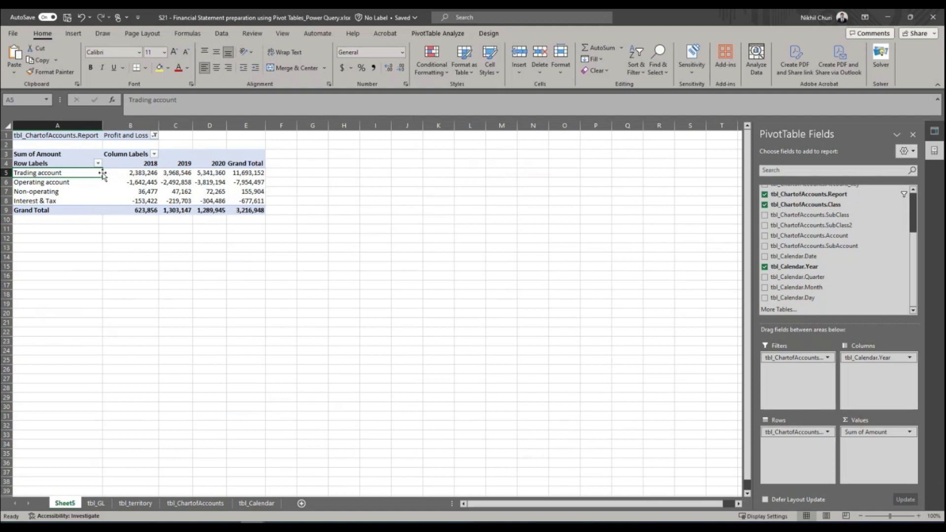
{"action": "left_click_drag", "start_coordinate": [102, 173], "coordinate": [106, 196]}
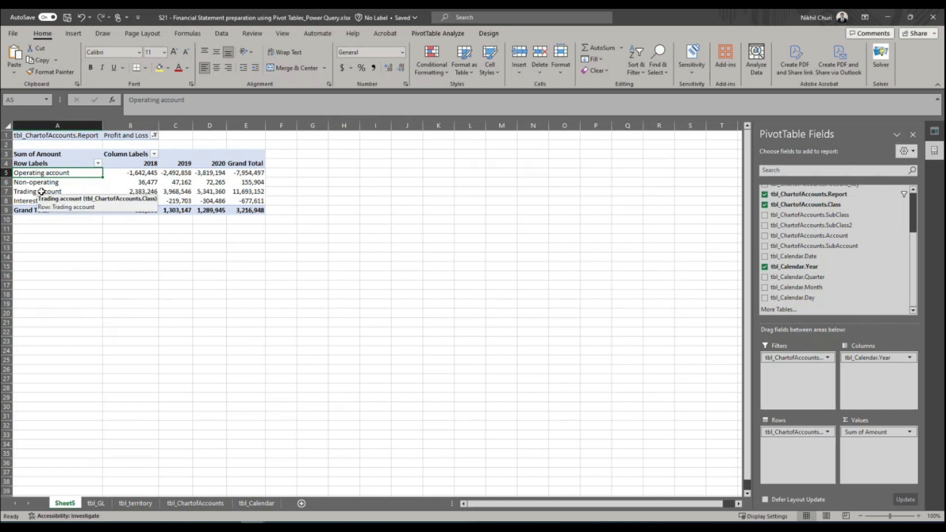
{"action": "left_click", "coordinate": [61, 194]}
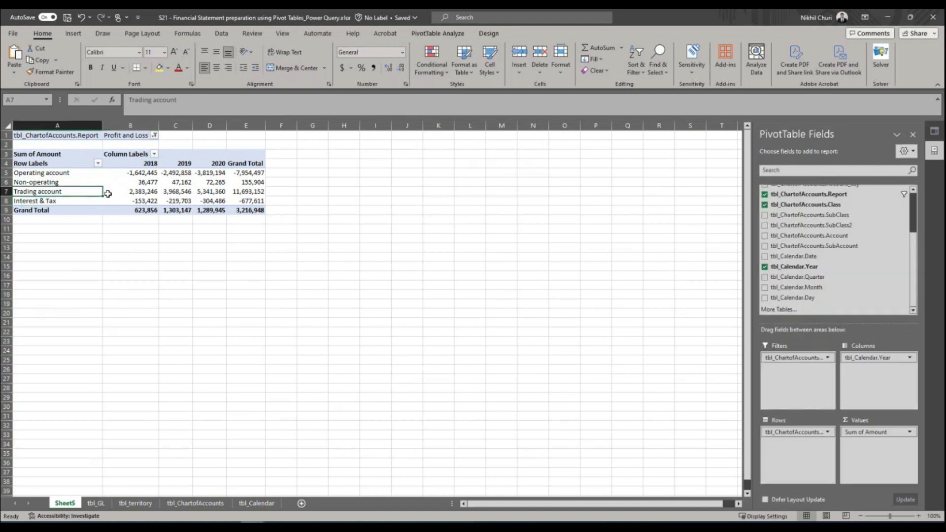
{"action": "left_click_drag", "start_coordinate": [104, 192], "coordinate": [101, 170]}
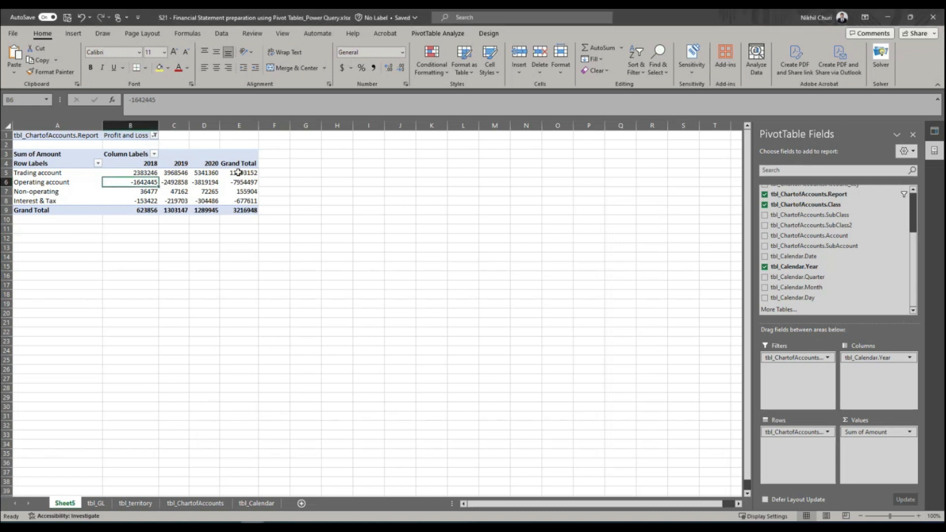
Step: Try the PivotTable's grand totals for rows only and set them to on for columns only
{"action": "left_click", "coordinate": [241, 173]}
{"action": "left_click", "coordinate": [247, 192]}
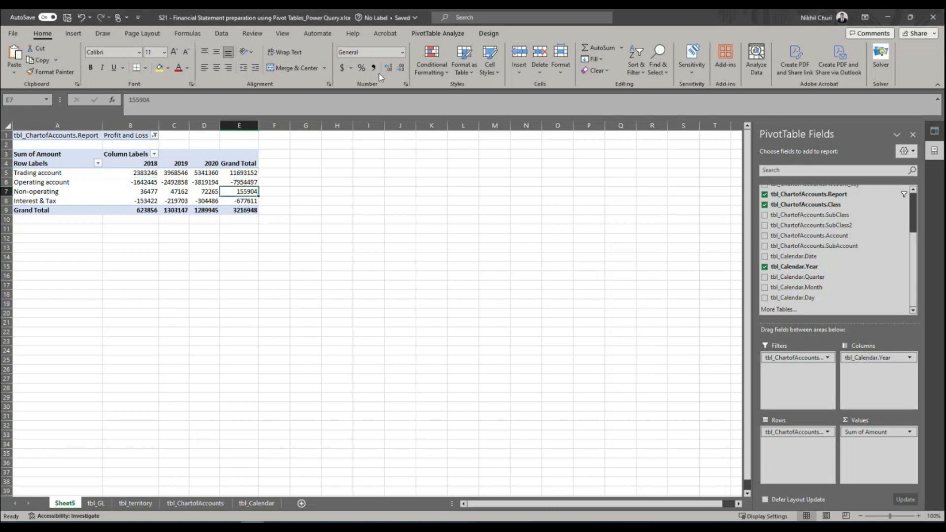
{"action": "left_click", "coordinate": [177, 191]}
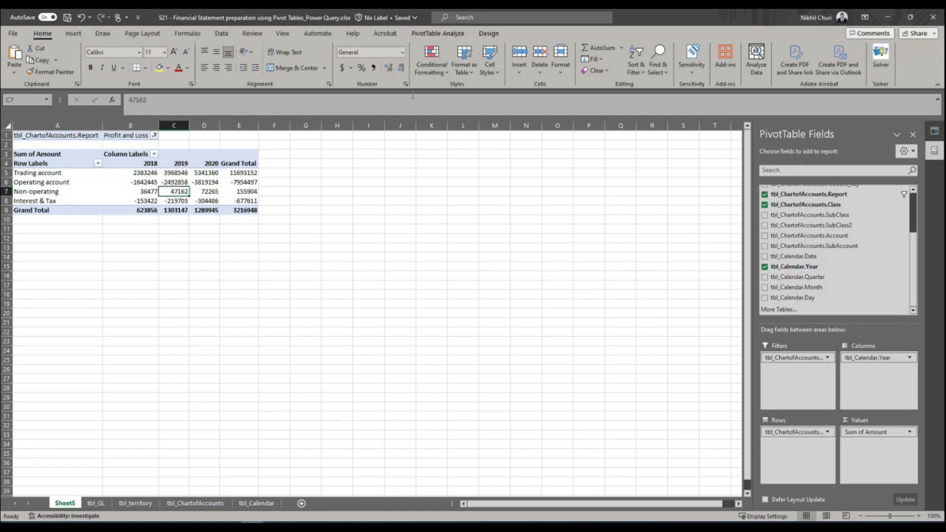
{"action": "left_click", "coordinate": [491, 34]}
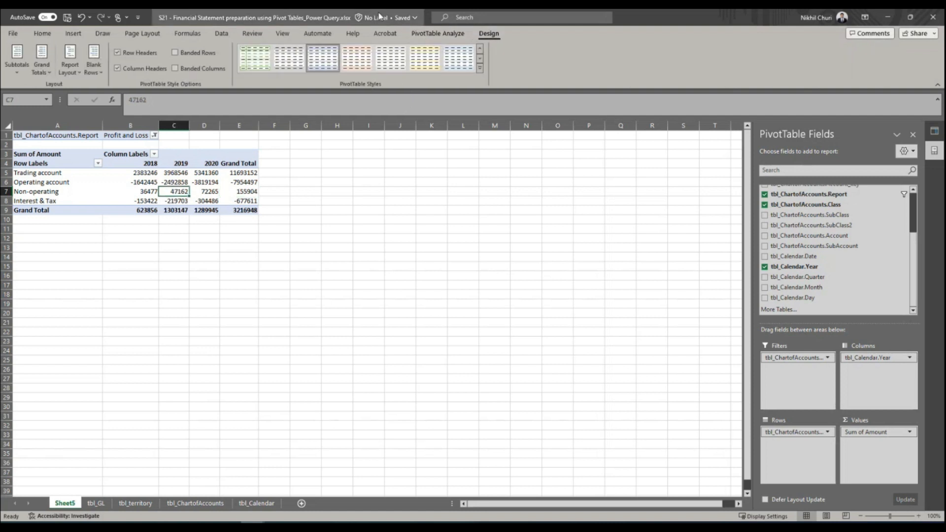
{"action": "left_click", "coordinate": [52, 73]}
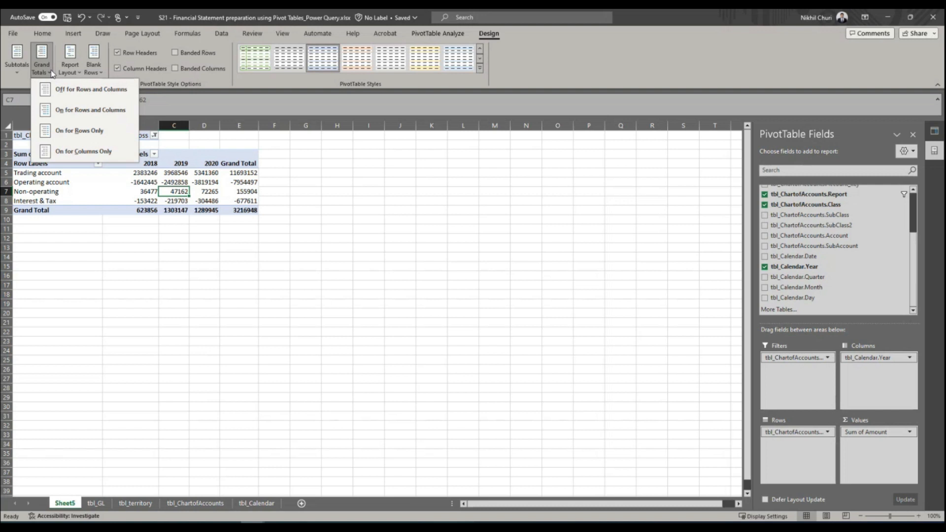
{"action": "left_click", "coordinate": [72, 132]}
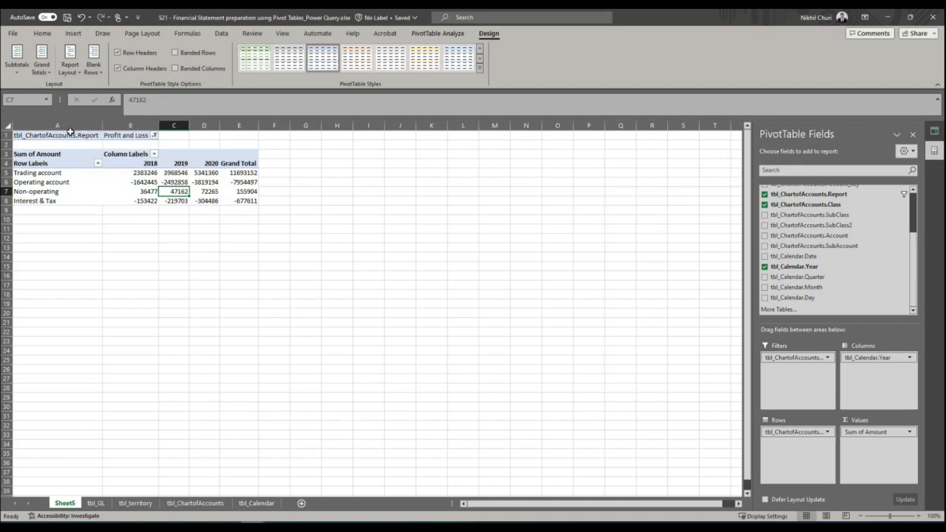
{"action": "left_click", "coordinate": [42, 63]}
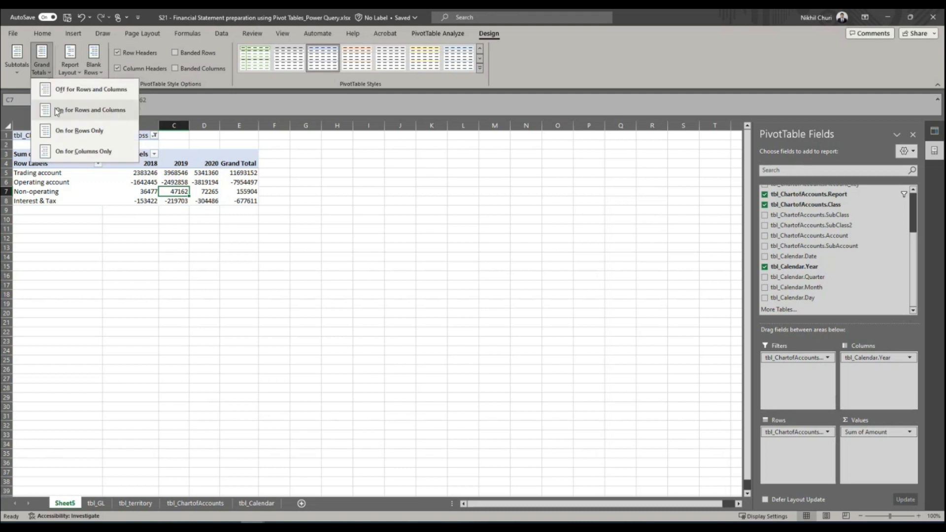
{"action": "left_click", "coordinate": [69, 150]}
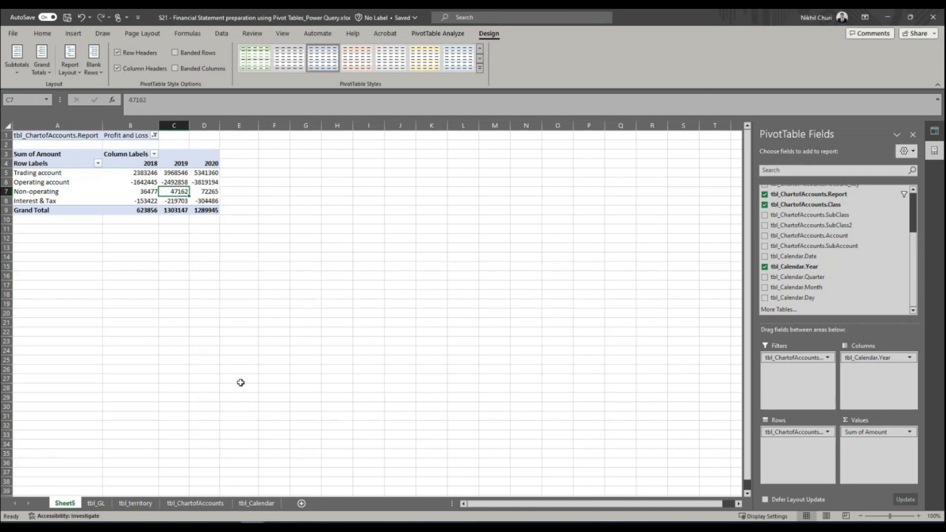
Step: Check the levels below Class on the tbl_ChartofAccounts sheet and add SubClass, SubClass2 and Account beneath Class in the rows of the PivotTable on Sheet5
{"action": "left_click", "coordinate": [188, 506]}
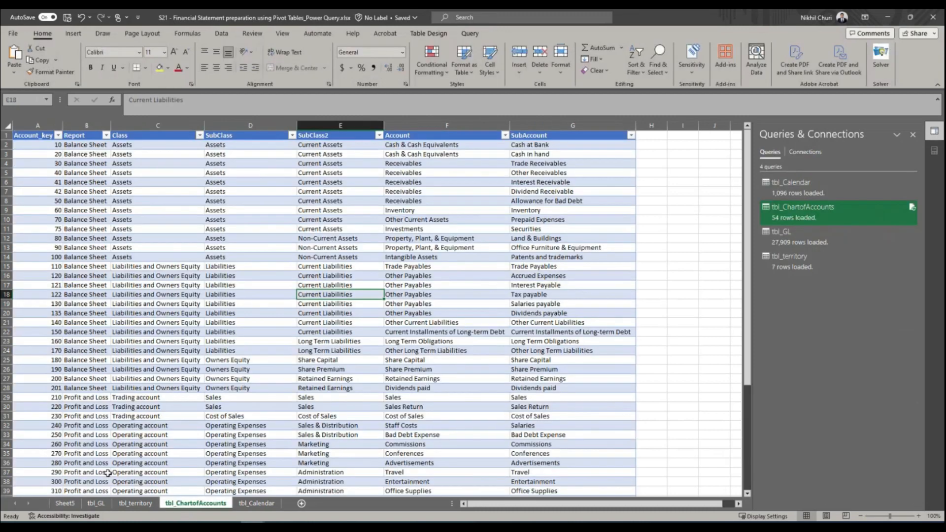
{"action": "left_click", "coordinate": [68, 503]}
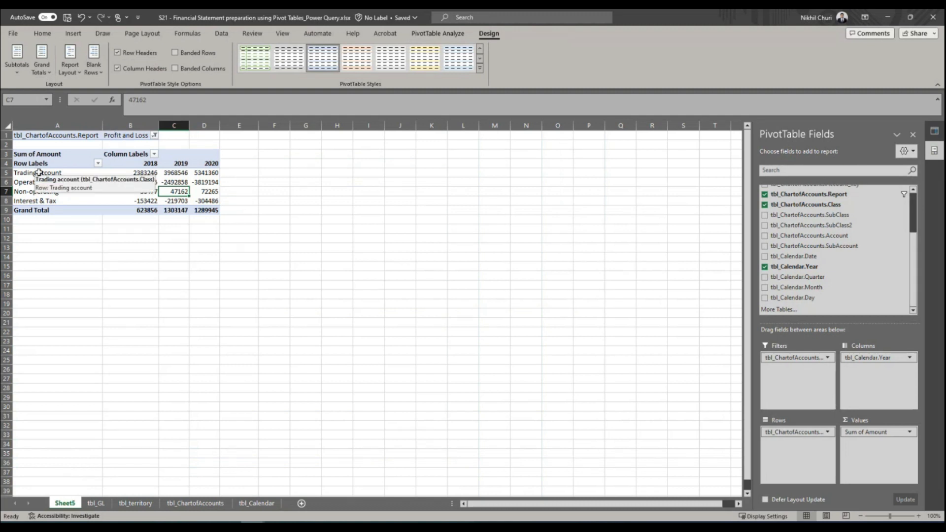
{"action": "left_click", "coordinate": [186, 505]}
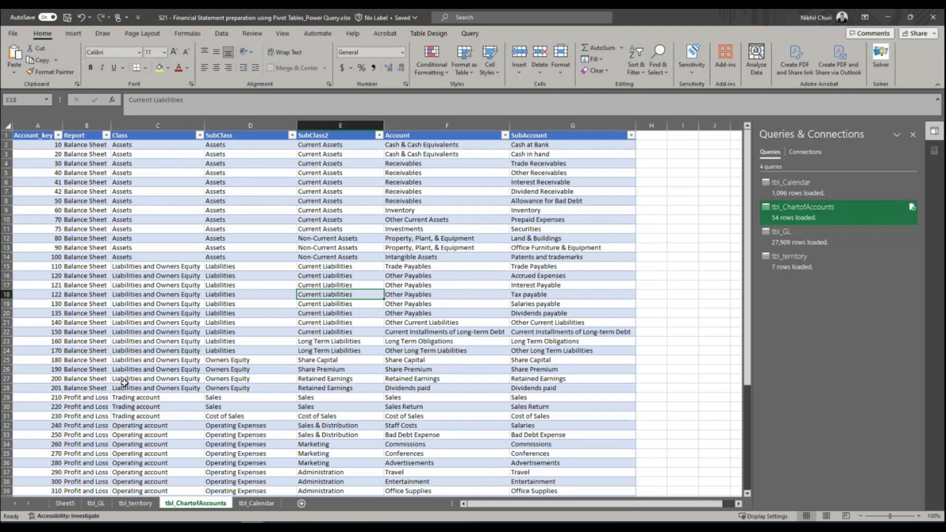
{"action": "left_click", "coordinate": [66, 507]}
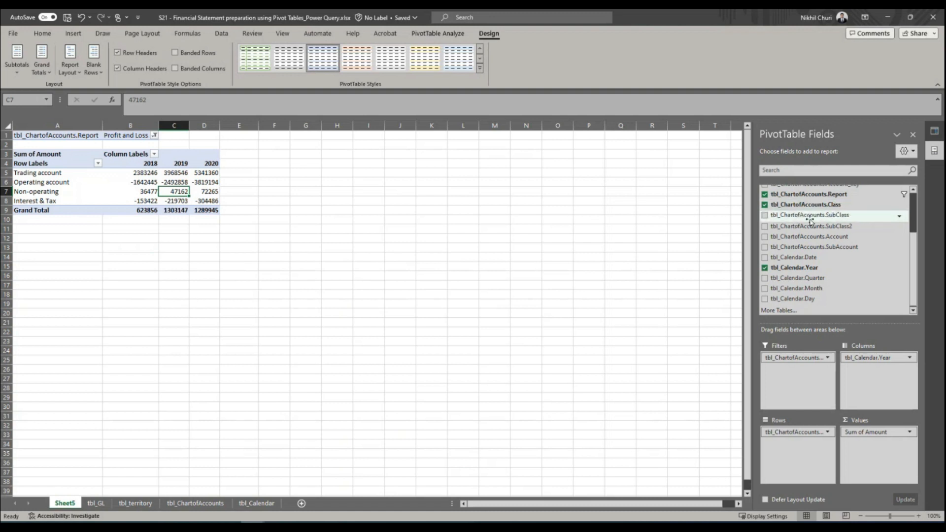
{"action": "left_click_drag", "start_coordinate": [812, 218], "coordinate": [799, 449]}
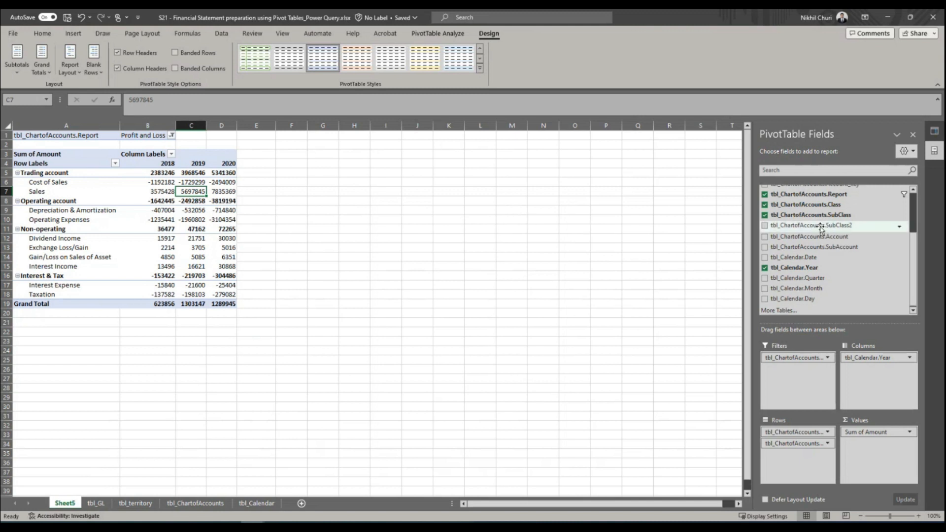
{"action": "left_click_drag", "start_coordinate": [822, 226], "coordinate": [812, 456]}
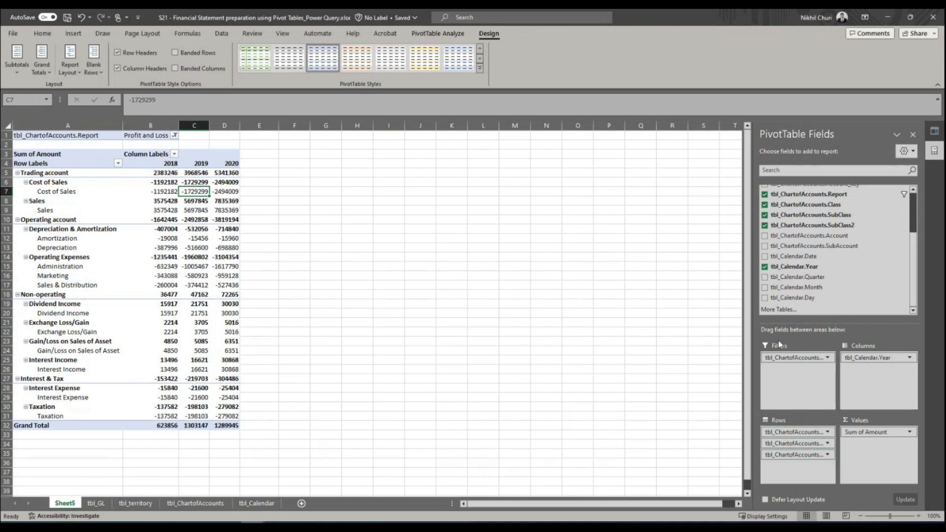
{"action": "left_click_drag", "start_coordinate": [808, 239], "coordinate": [804, 477]}
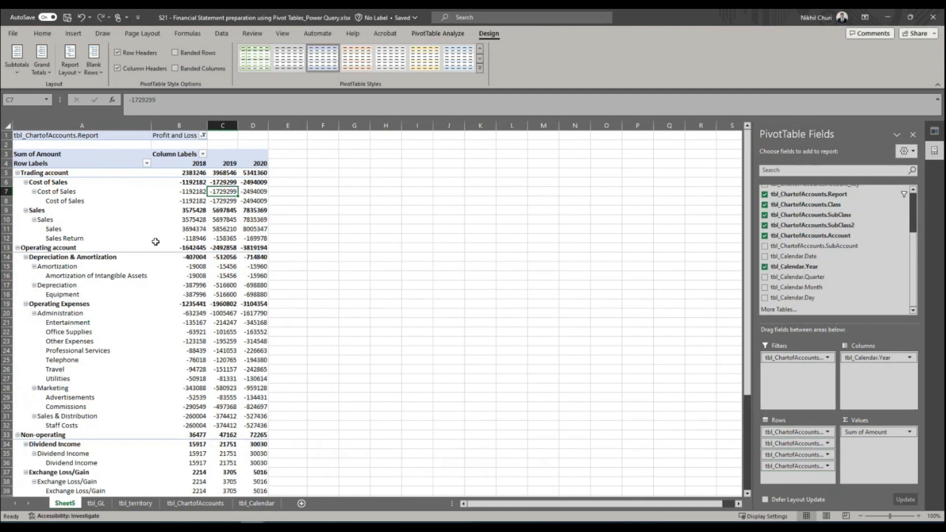
Step: Review the detailed Profit and Loss rows from Trading account down to the Grand Total
{"action": "scroll", "coordinate": [190, 273], "scroll_direction": "down", "scroll_amount": 9}
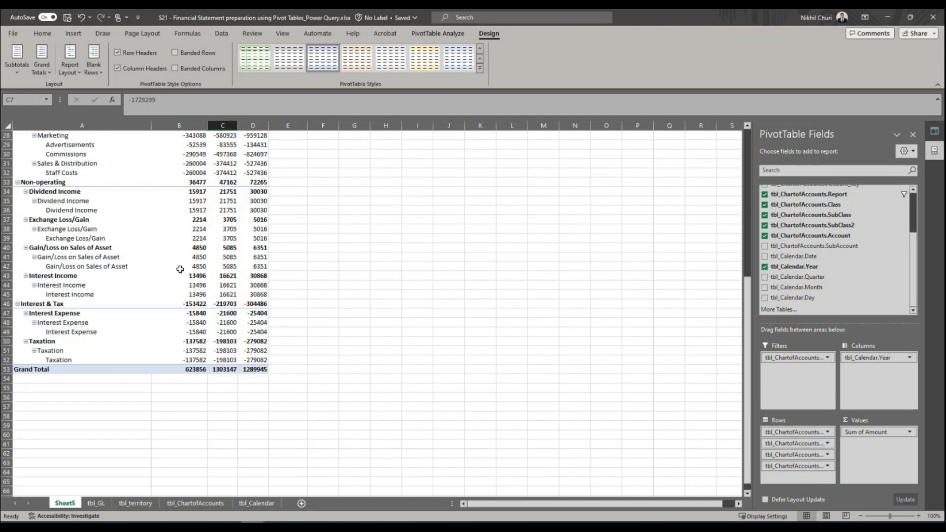
{"action": "scroll", "coordinate": [184, 268], "scroll_direction": "up", "scroll_amount": 4}
{"action": "scroll", "coordinate": [213, 174], "scroll_direction": "up", "scroll_amount": 4}
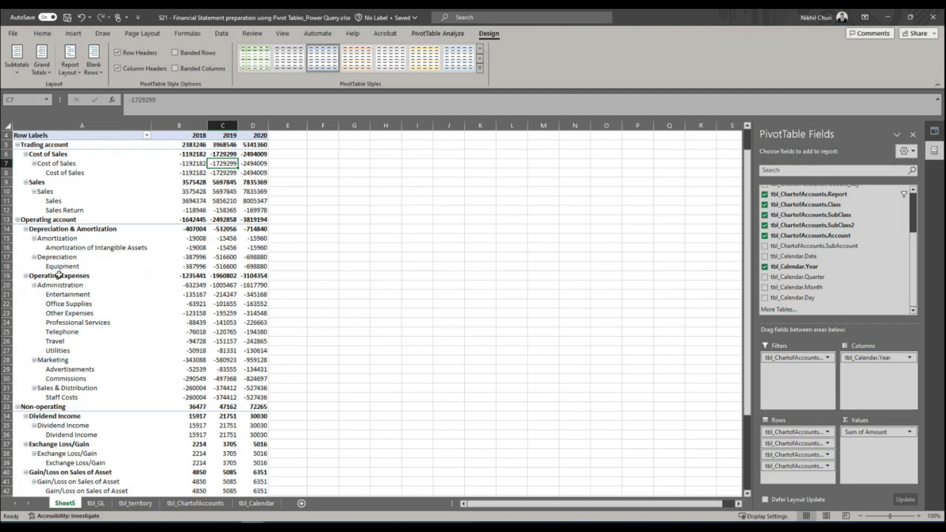
{"action": "mouse_move", "coordinate": [199, 301]}
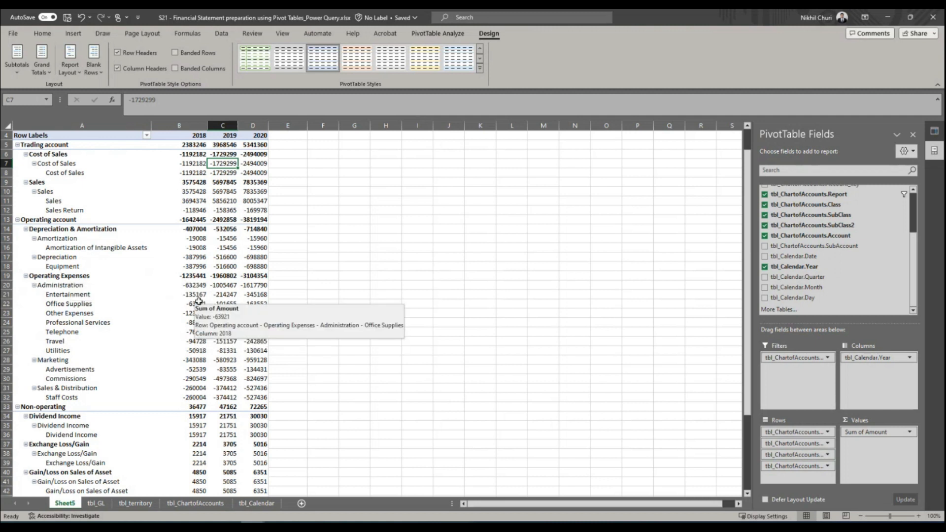
{"action": "scroll", "coordinate": [200, 298], "scroll_direction": "up", "scroll_amount": 1}
{"action": "scroll", "coordinate": [232, 291], "scroll_direction": "down", "scroll_amount": 5}
{"action": "mouse_move", "coordinate": [232, 290]}
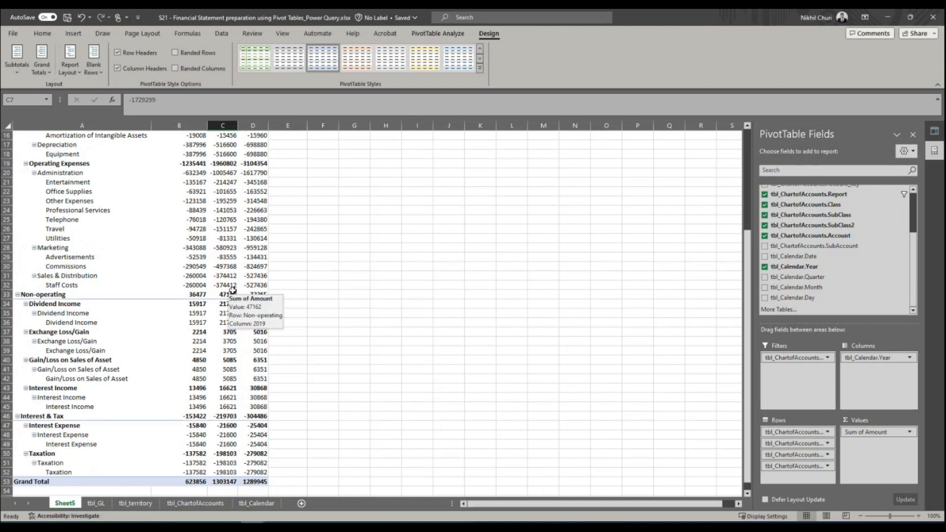
Step: Collapse the Cost of Sales rows under Trading account at both the SubClass2 and SubClass levels
{"action": "scroll", "coordinate": [237, 275], "scroll_direction": "down", "scroll_amount": 3}
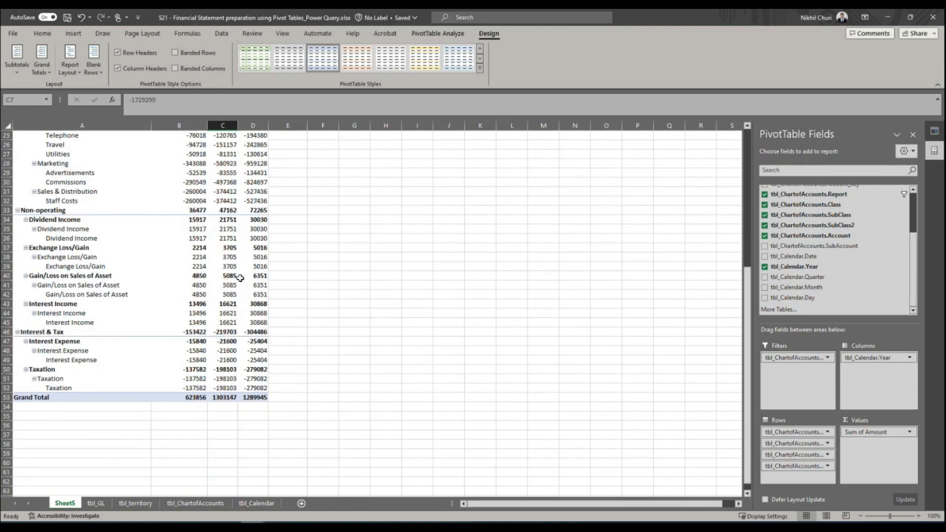
{"action": "scroll", "coordinate": [240, 278], "scroll_direction": "up", "scroll_amount": 8}
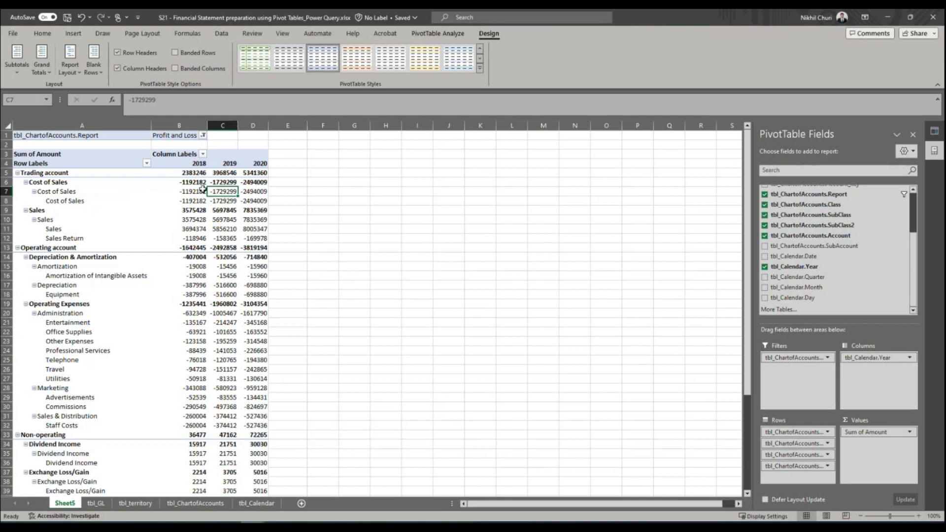
{"action": "left_click", "coordinate": [34, 193]}
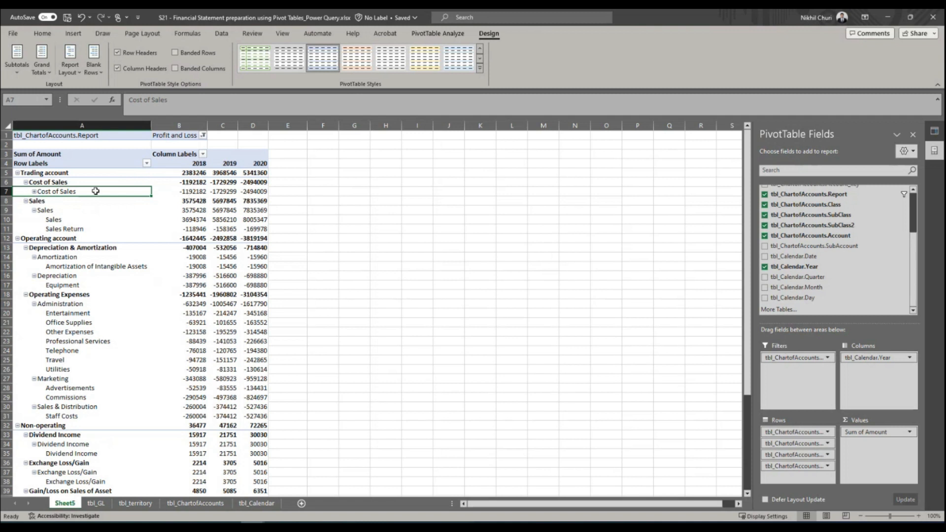
{"action": "left_click", "coordinate": [26, 183]}
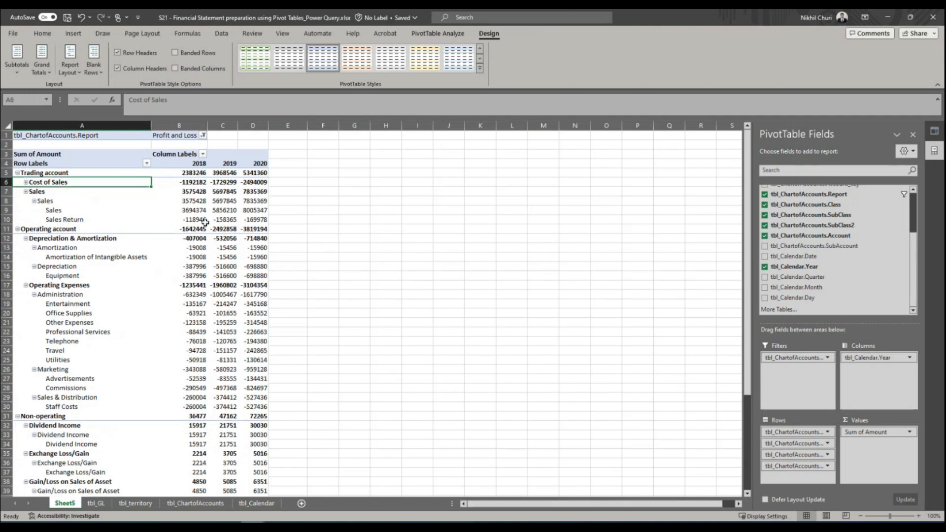
Step: Try collapsing the Sales rows under Trading account at the SubClass and SubClass2 levels, expanding each again
{"action": "left_click", "coordinate": [26, 192]}
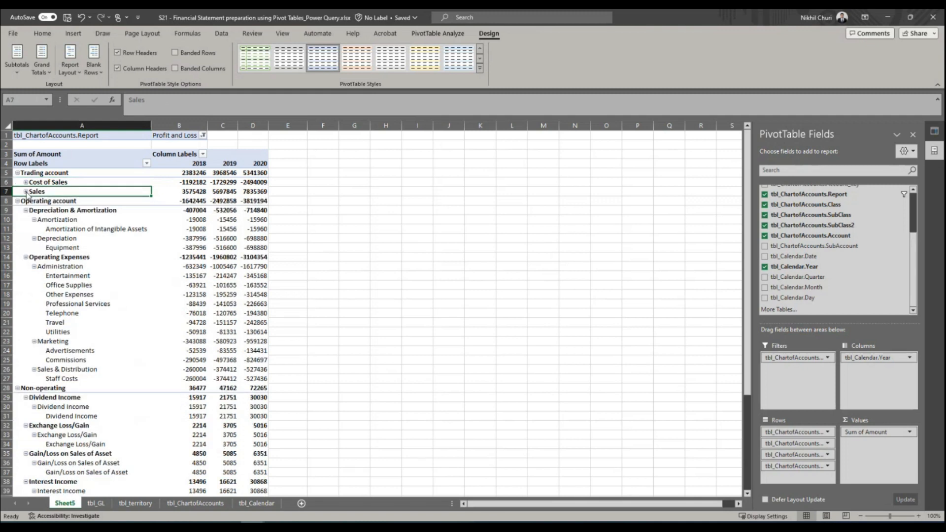
{"action": "left_click", "coordinate": [26, 192]}
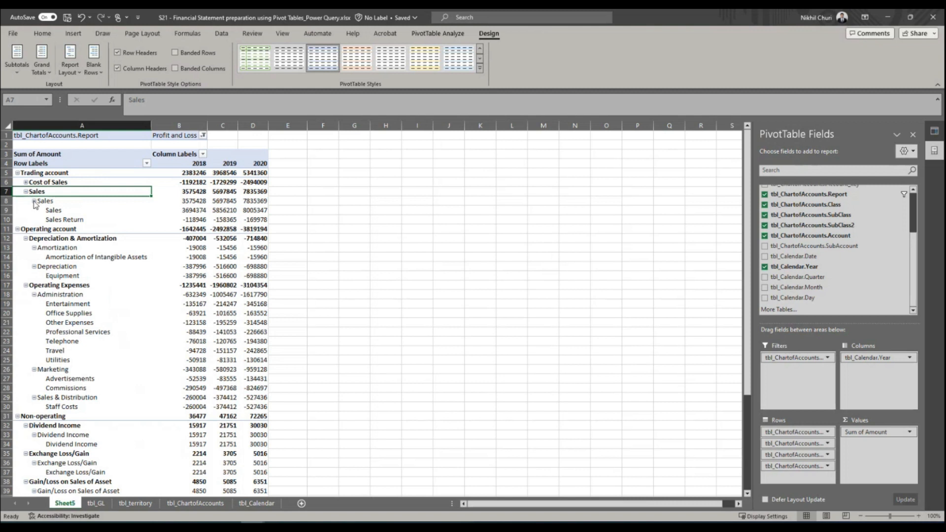
{"action": "left_click", "coordinate": [34, 201]}
{"action": "left_click", "coordinate": [34, 201]}
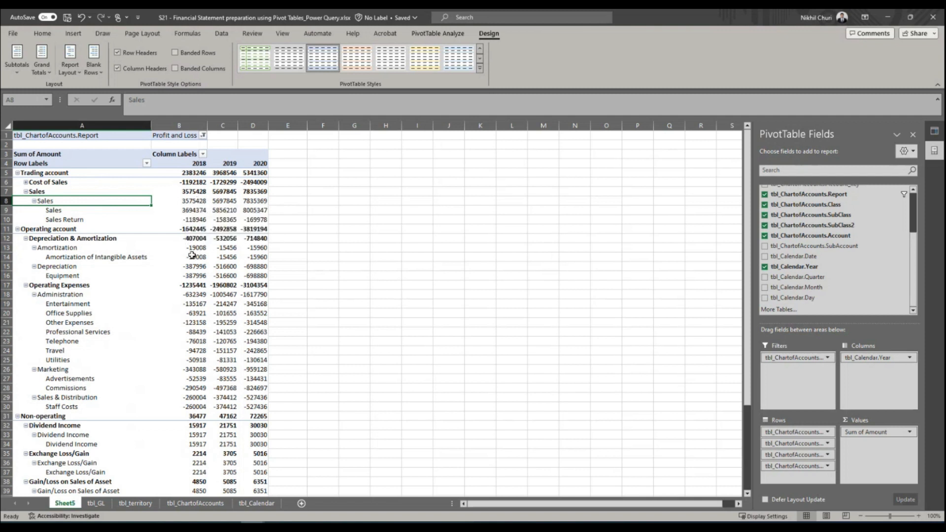
Step: Collapse the Amortization, Depreciation and Sales & Distribution rows under Operating account
{"action": "left_click", "coordinate": [35, 248]}
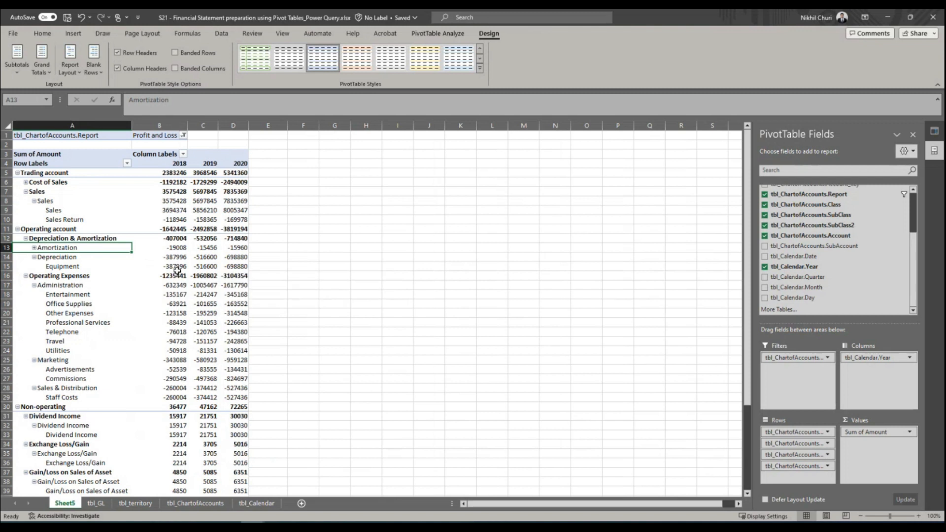
{"action": "left_click", "coordinate": [34, 258]}
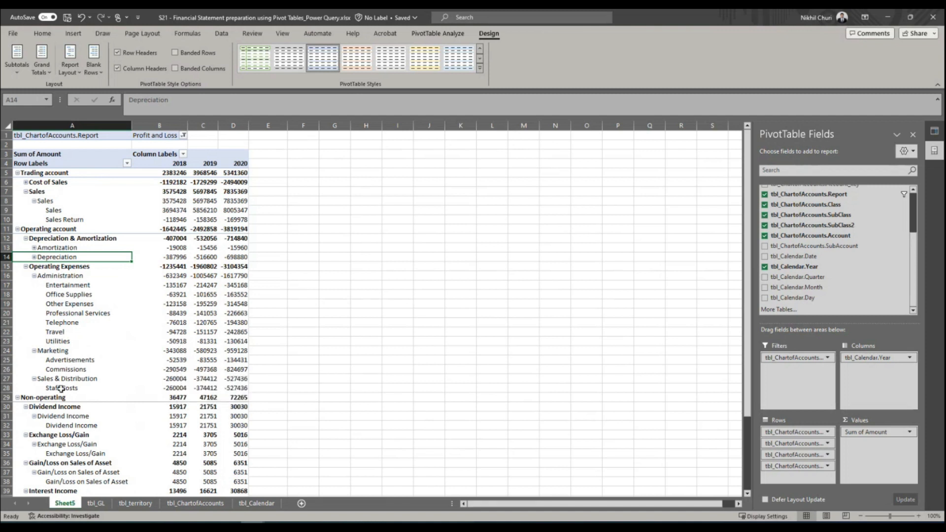
{"action": "left_click", "coordinate": [34, 379]}
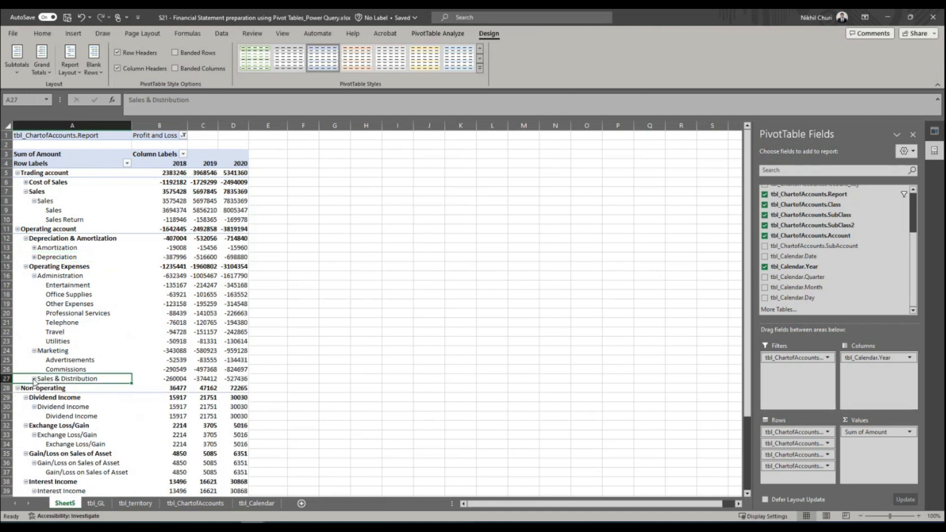
Step: Under Non-operating, collapse the inner Dividend Income row and the Exchange Loss/Gain, Gain/Loss on Sales of Asset and Interest Income subclasses
{"action": "scroll", "coordinate": [34, 382], "scroll_direction": "down", "scroll_amount": 2}
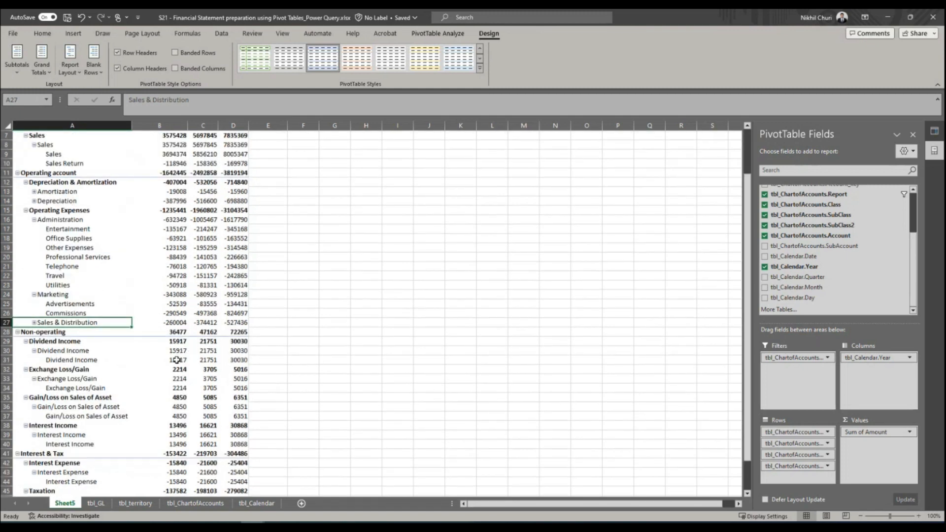
{"action": "left_click", "coordinate": [33, 351]}
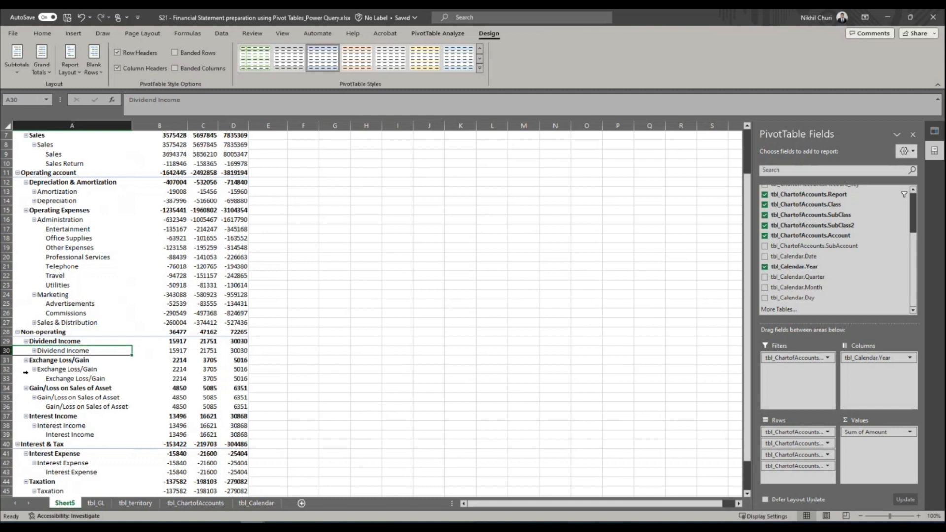
{"action": "left_click", "coordinate": [34, 370]}
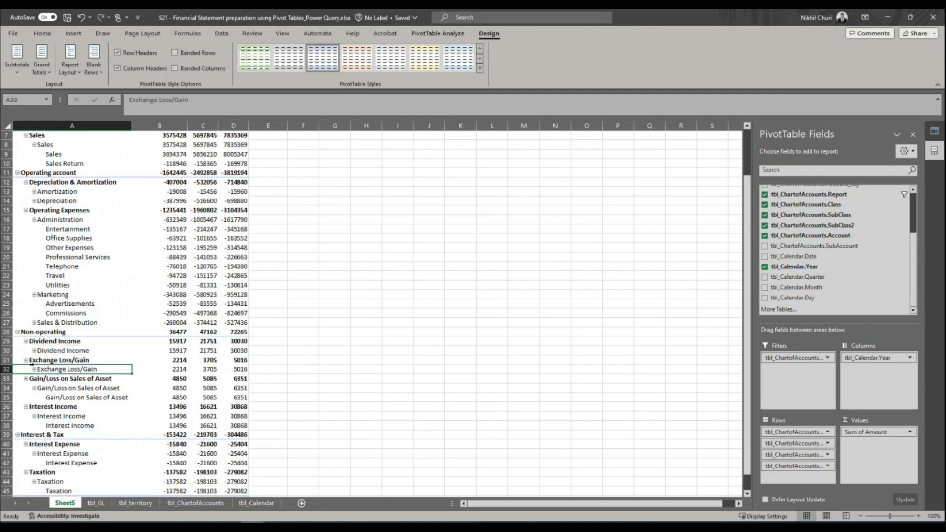
{"action": "left_click", "coordinate": [27, 362]}
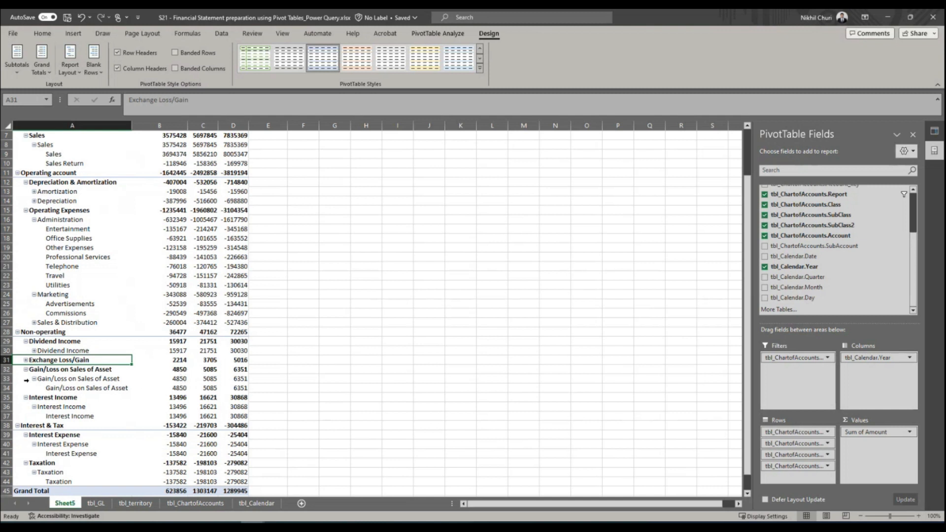
{"action": "left_click", "coordinate": [34, 379]}
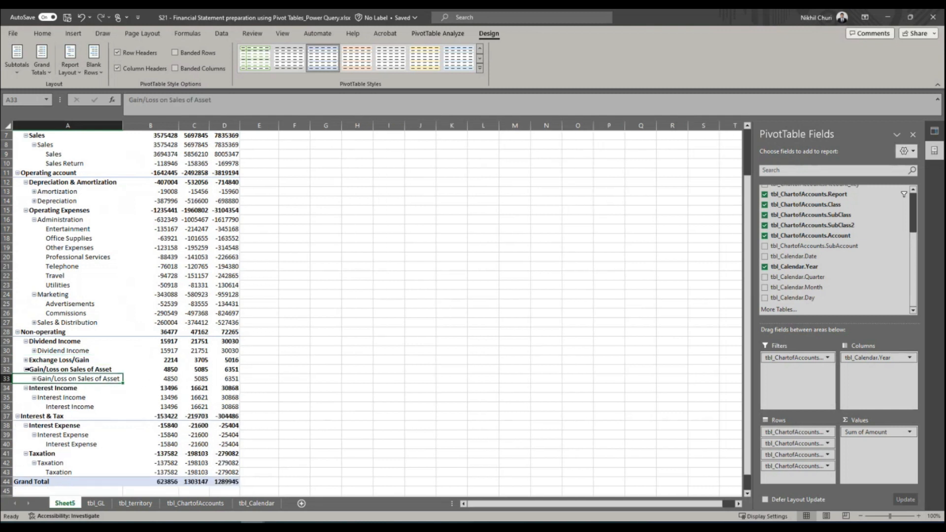
{"action": "left_click", "coordinate": [26, 370]}
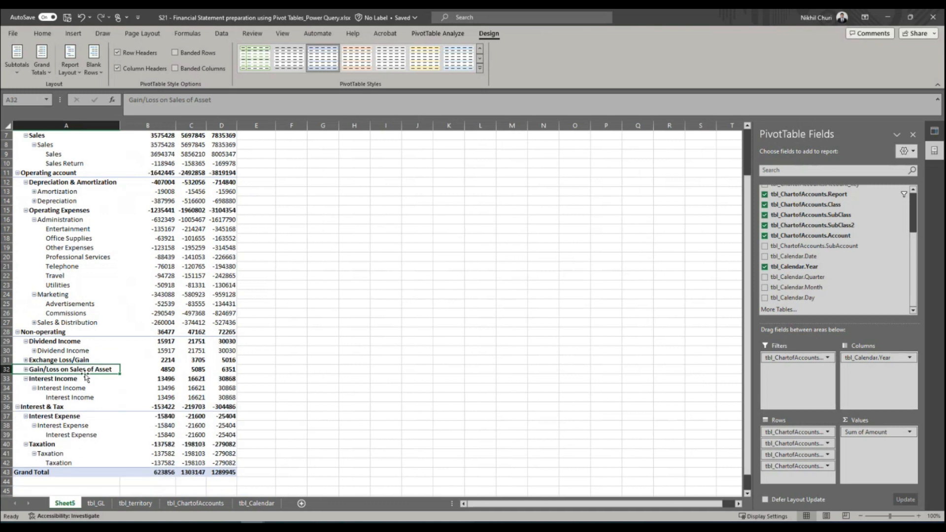
{"action": "left_click", "coordinate": [35, 388]}
{"action": "left_click", "coordinate": [26, 379]}
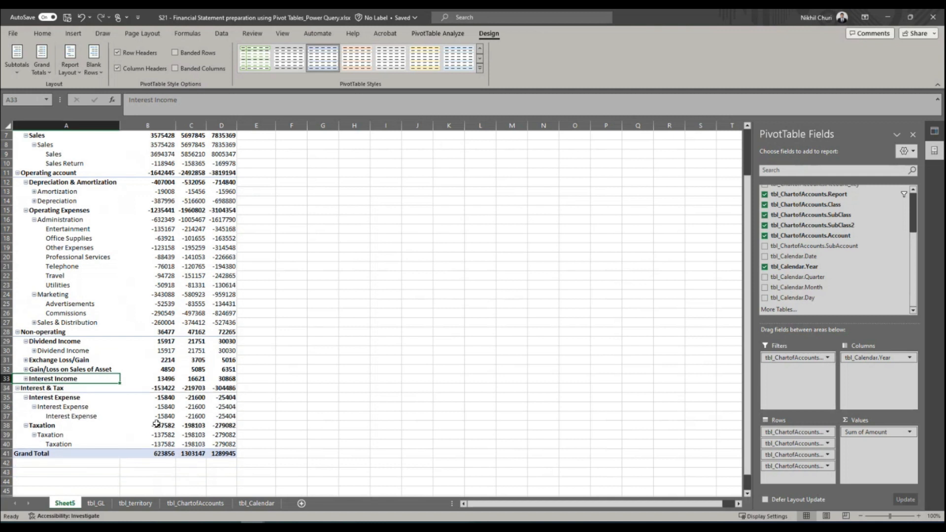
Step: Collapse the Interest Expense and Taxation subclasses under Interest & Tax
{"action": "left_click", "coordinate": [34, 407]}
{"action": "left_click", "coordinate": [26, 398]}
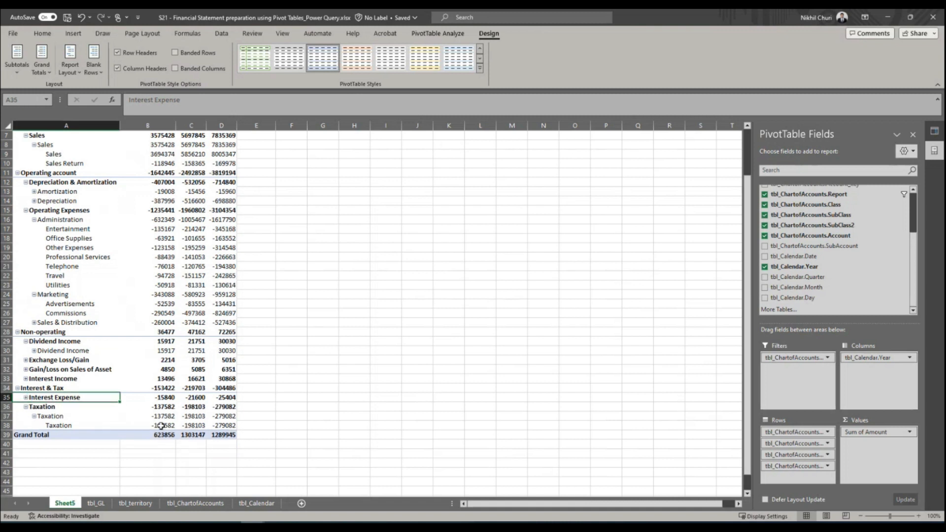
{"action": "left_click", "coordinate": [35, 418]}
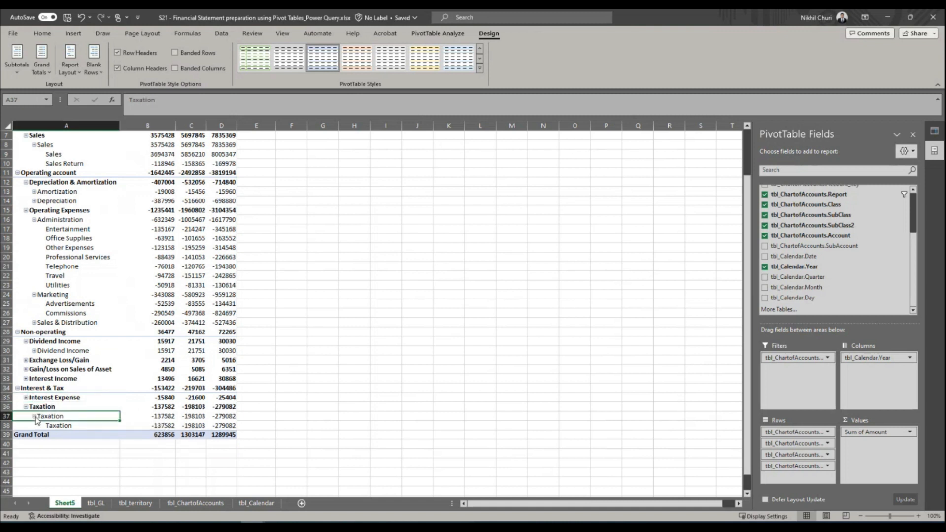
{"action": "left_click", "coordinate": [26, 408]}
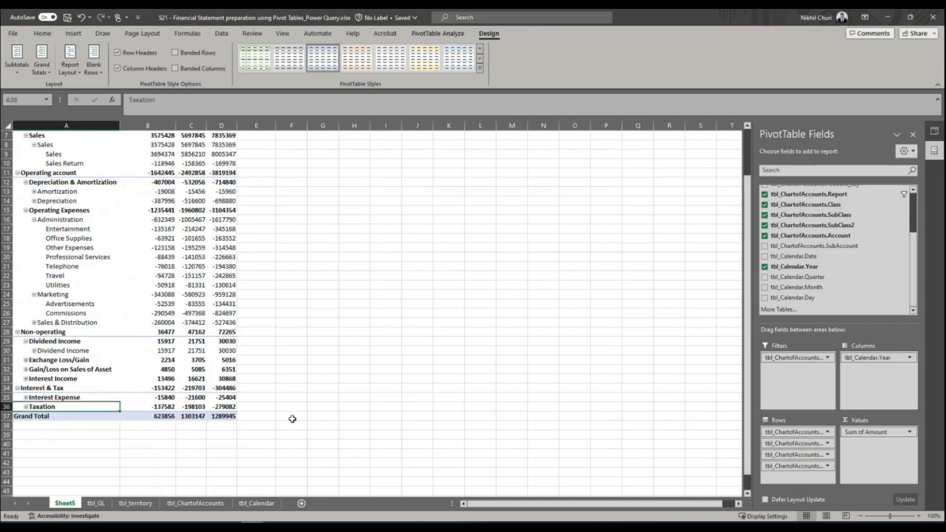
Step: Review the 2018 amounts of Trading account, Operating account, Non-operating, Interest & Tax and the Grand Total
{"action": "scroll", "coordinate": [292, 419], "scroll_direction": "up", "scroll_amount": 2}
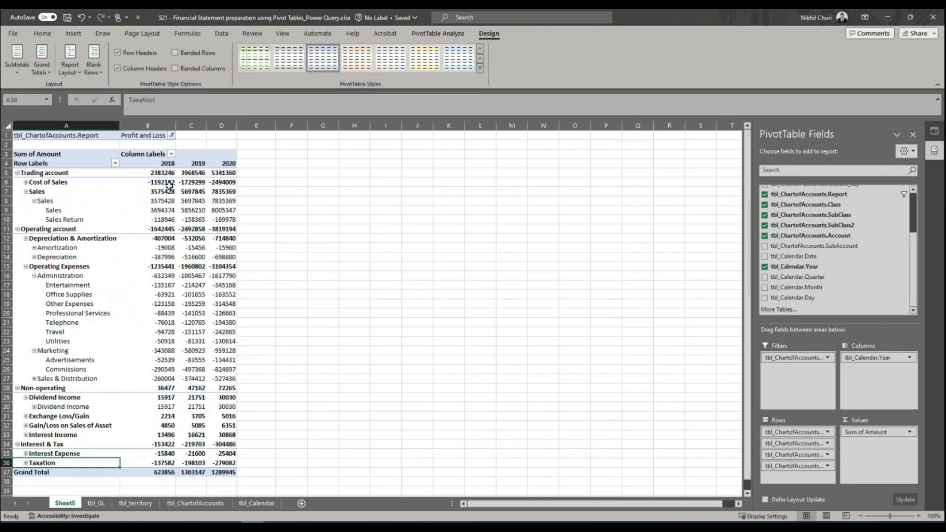
{"action": "left_click", "coordinate": [154, 171]}
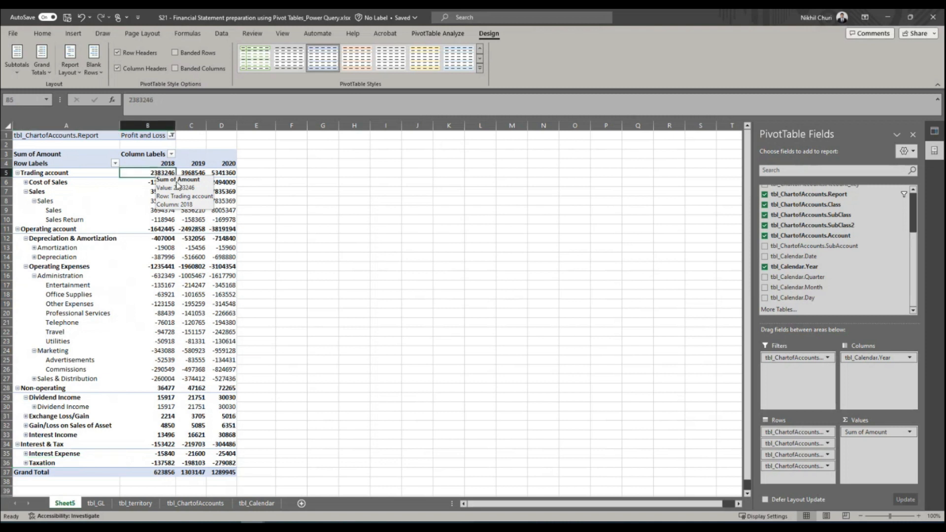
{"action": "left_click", "coordinate": [164, 228]}
{"action": "left_click", "coordinate": [153, 389]}
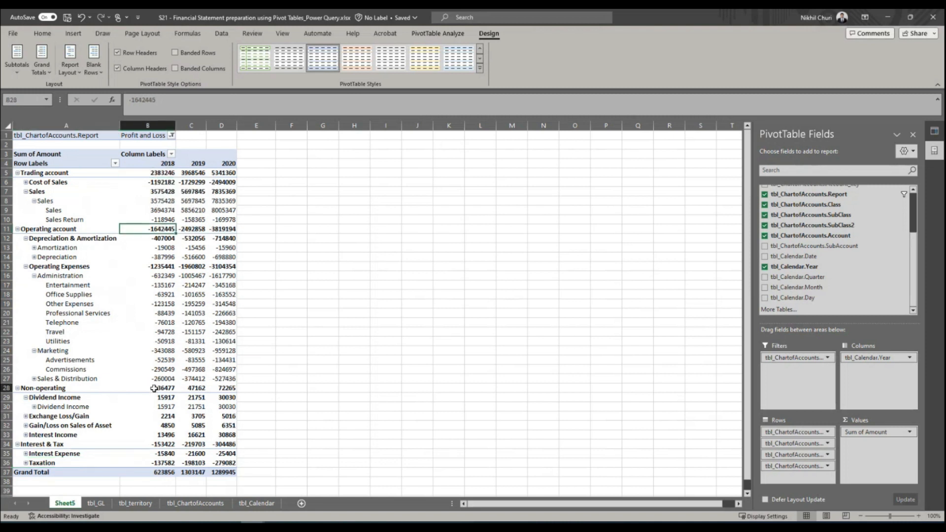
{"action": "left_click", "coordinate": [162, 443]}
{"action": "left_click", "coordinate": [154, 473]}
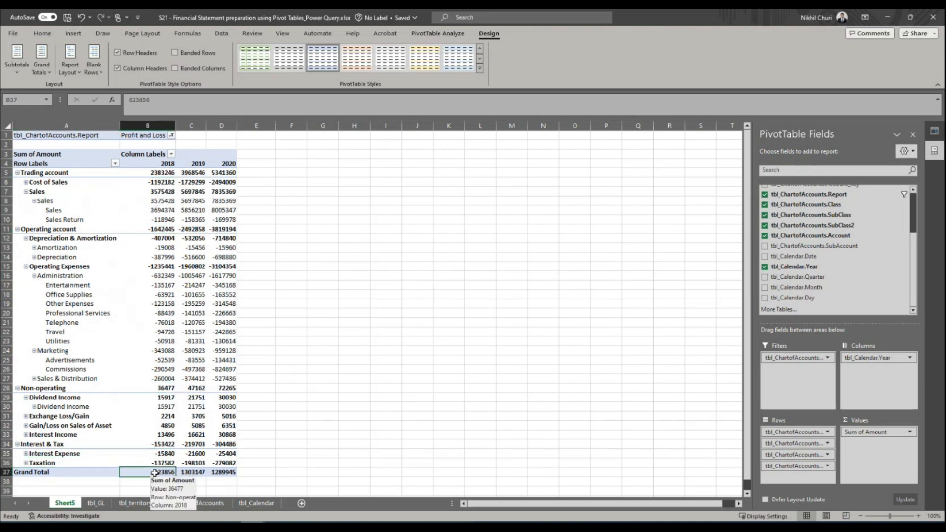
Step: Review the 2019 Grand Total and the 2019 amounts of the four classes from Trading account to Interest & Tax
{"action": "left_click", "coordinate": [199, 162]}
{"action": "left_click", "coordinate": [353, 218]}
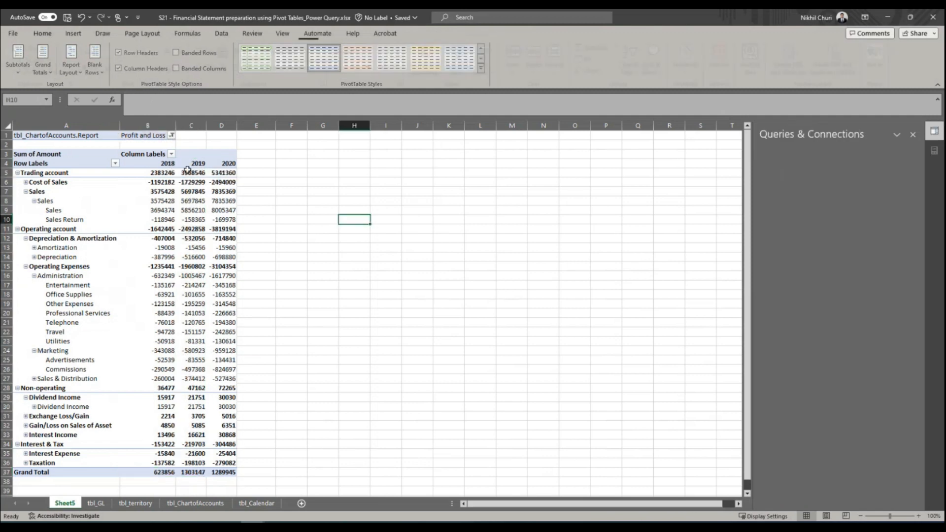
{"action": "left_click", "coordinate": [141, 310]}
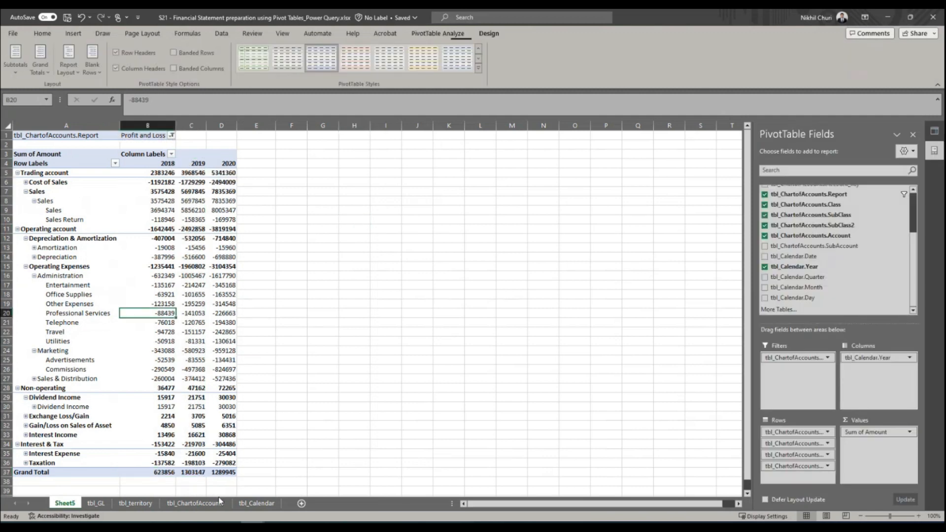
{"action": "left_click", "coordinate": [191, 474]}
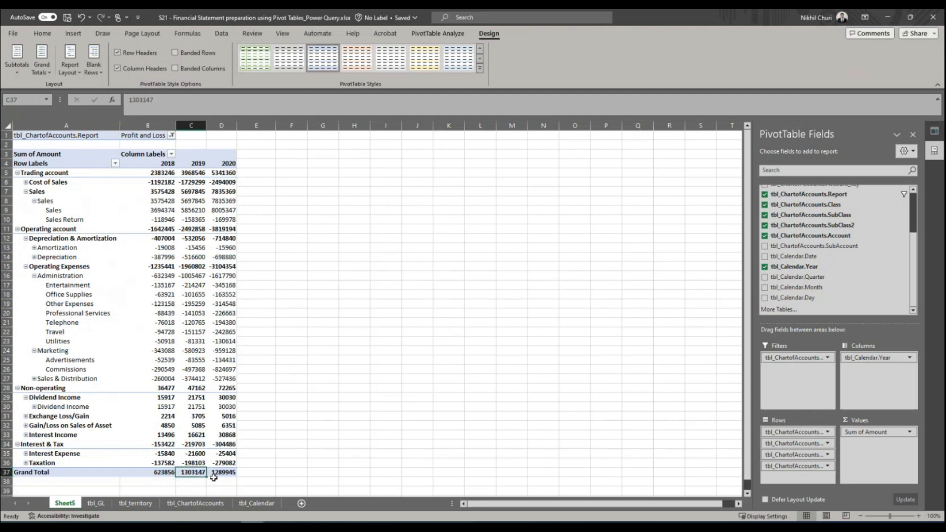
{"action": "left_click", "coordinate": [195, 173]}
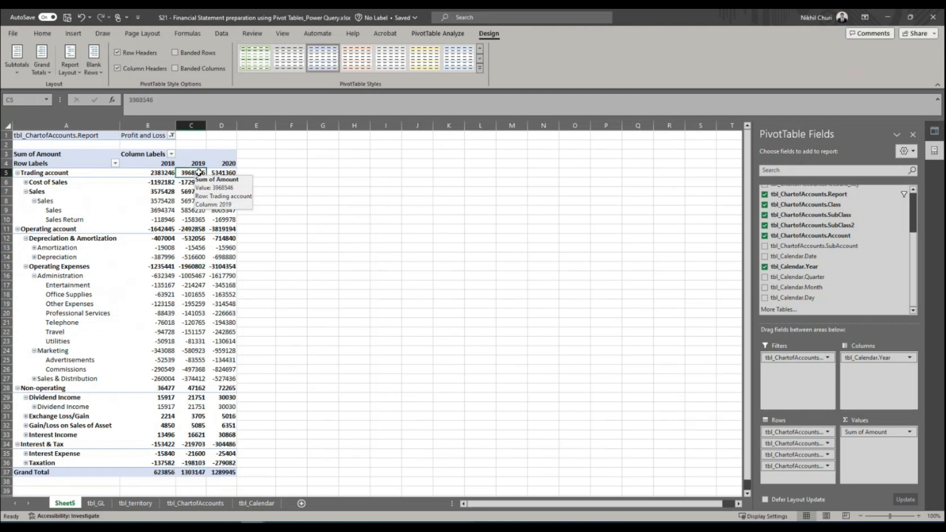
{"action": "left_click", "coordinate": [199, 230]}
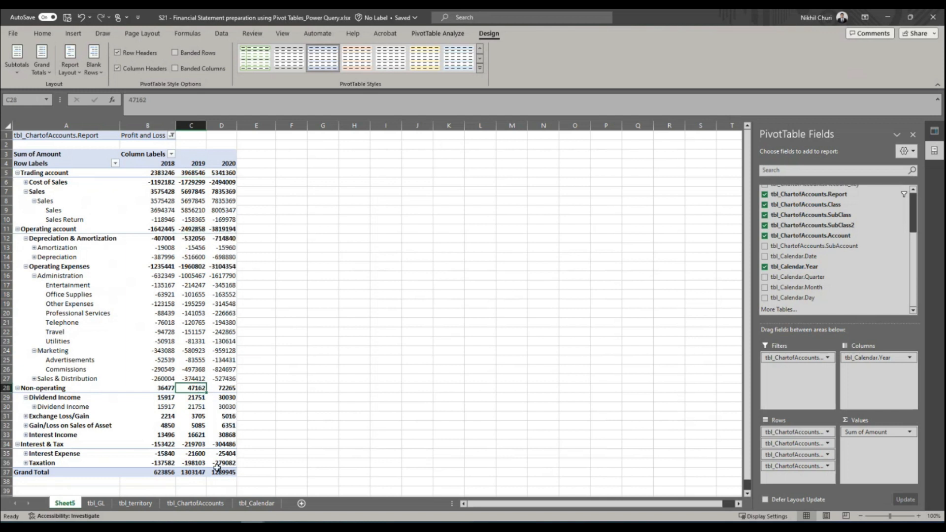
{"action": "left_click", "coordinate": [199, 444]}
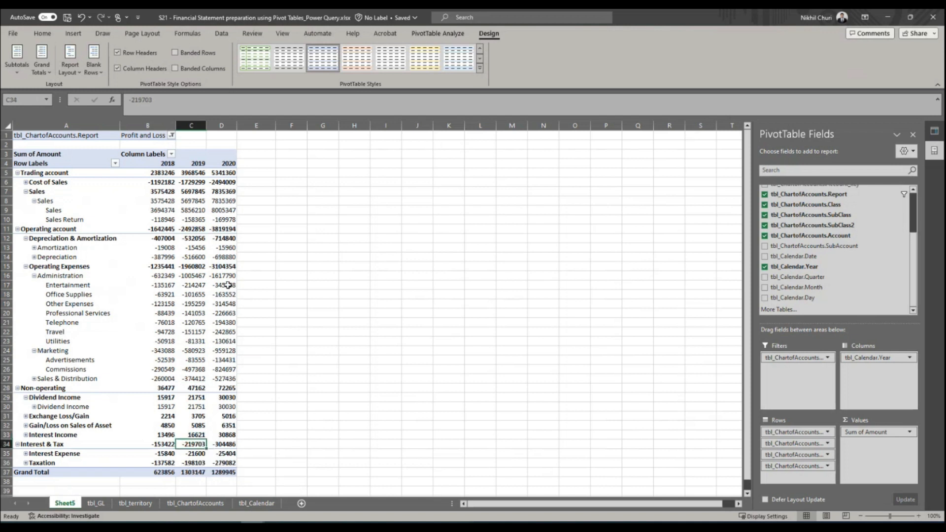
{"action": "mouse_move", "coordinate": [231, 171]}
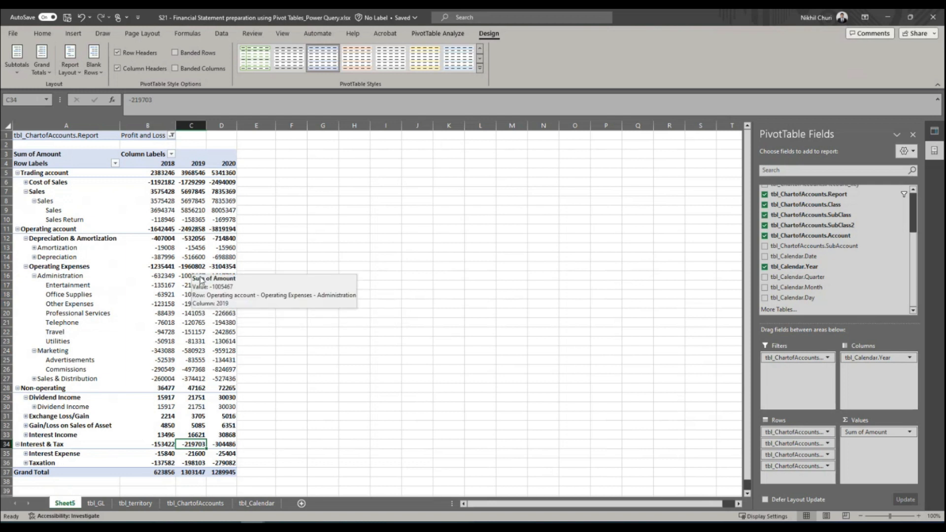
{"action": "mouse_move", "coordinate": [191, 283]}
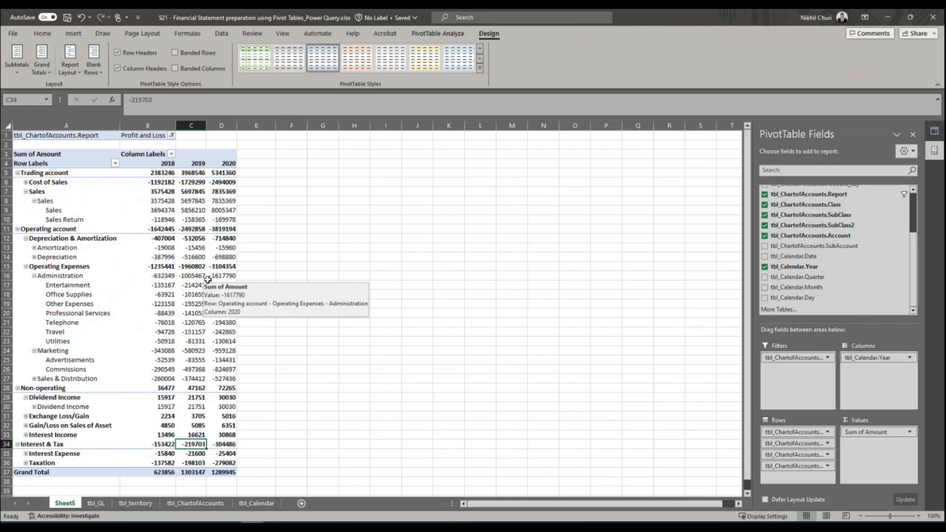
Step: Review the file-based data sources available for importing data, such as Excel Workbook, Text/CSV, PDF and Folder
{"action": "left_click", "coordinate": [225, 36]}
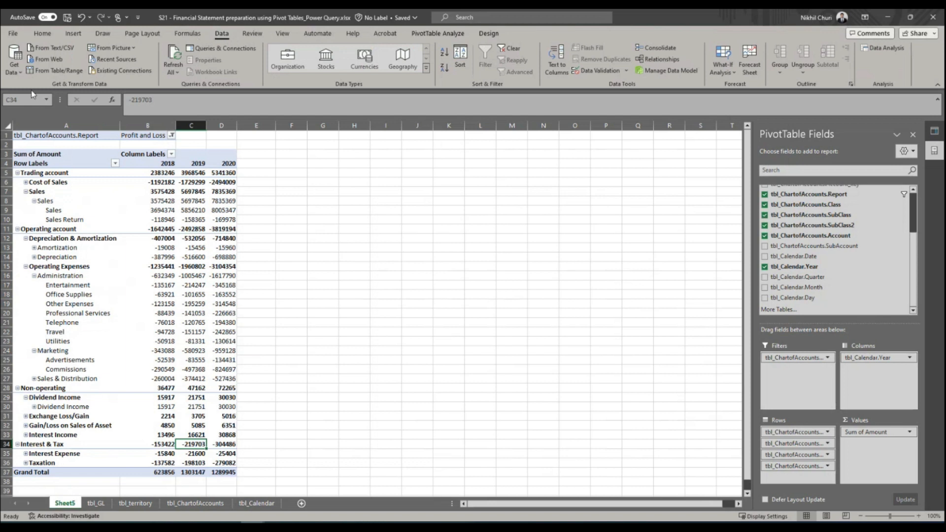
{"action": "left_click", "coordinate": [20, 75]}
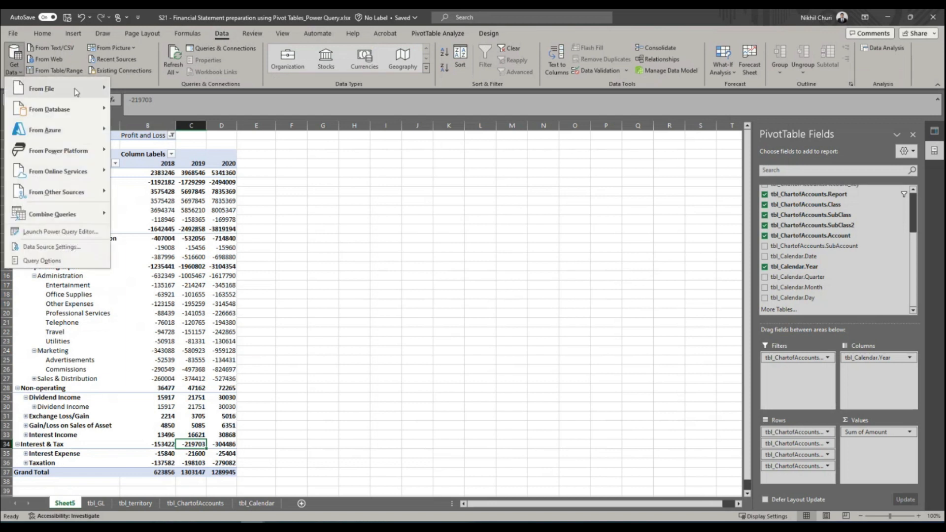
{"action": "mouse_move", "coordinate": [96, 91]}
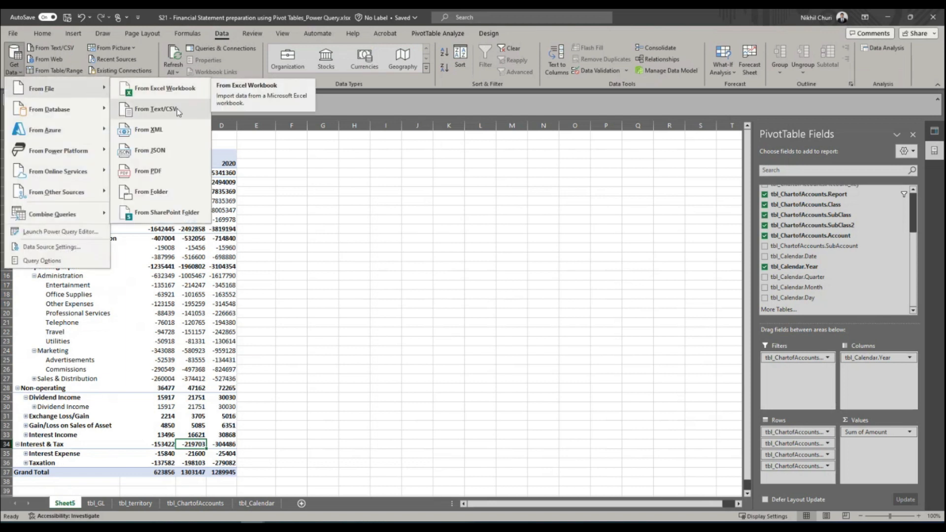
{"action": "left_click", "coordinate": [381, 261]}
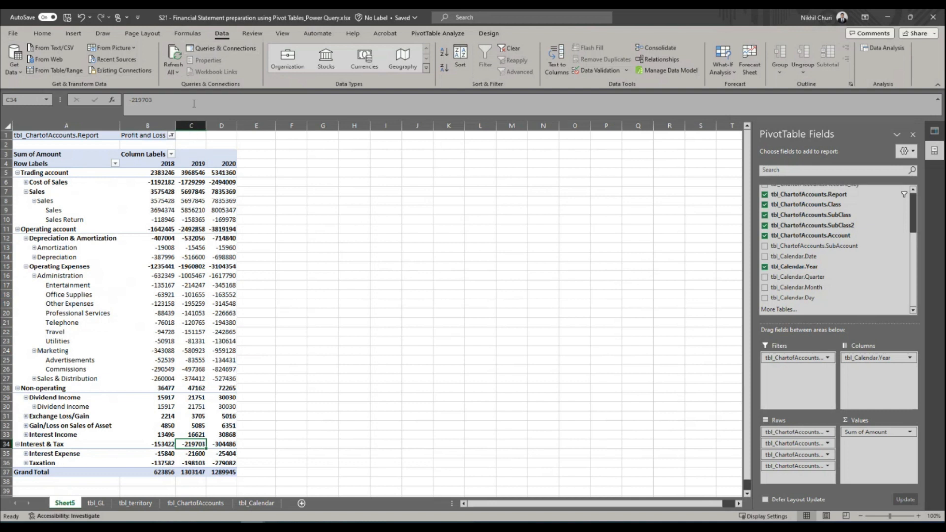
{"action": "left_click", "coordinate": [23, 71]}
{"action": "mouse_move", "coordinate": [91, 90]}
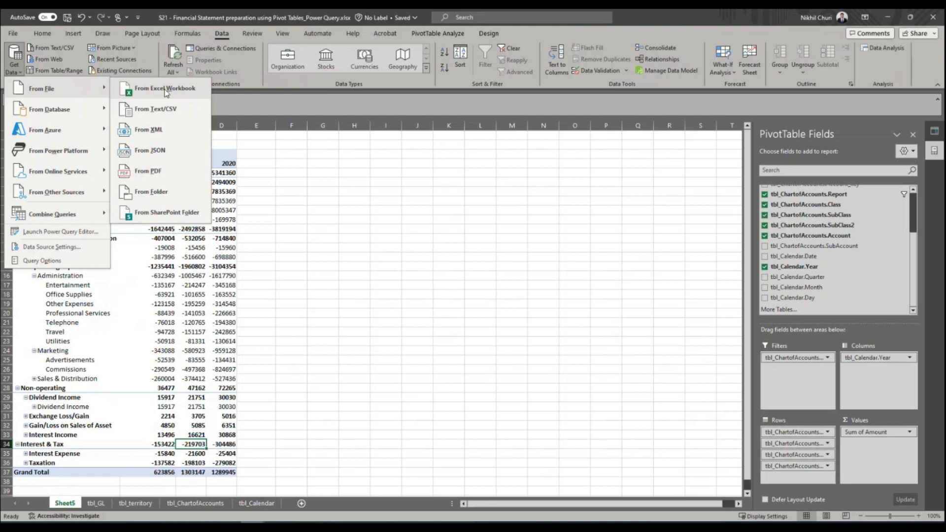
{"action": "left_click", "coordinate": [344, 222]}
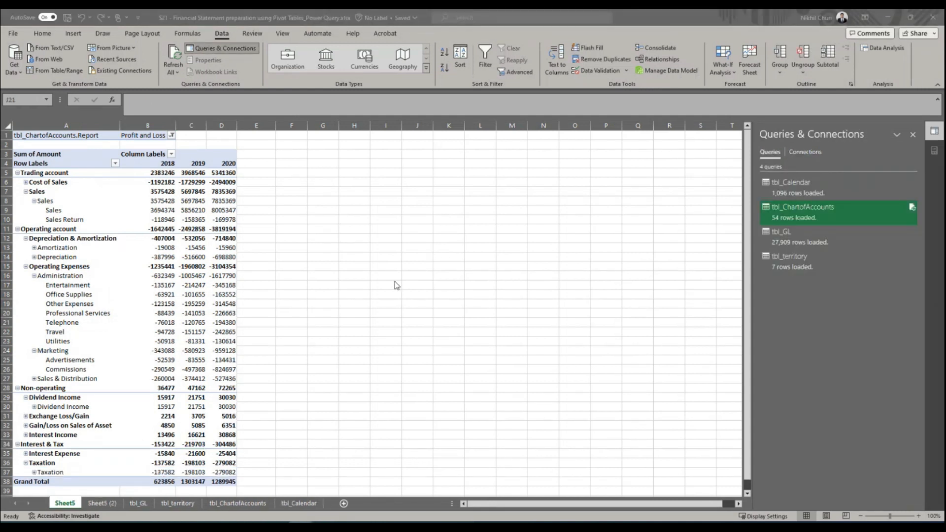
Step: Create a copy of the Sheet5 worksheet in the same workbook, placed before Sheet5
{"action": "left_click", "coordinate": [363, 353]}
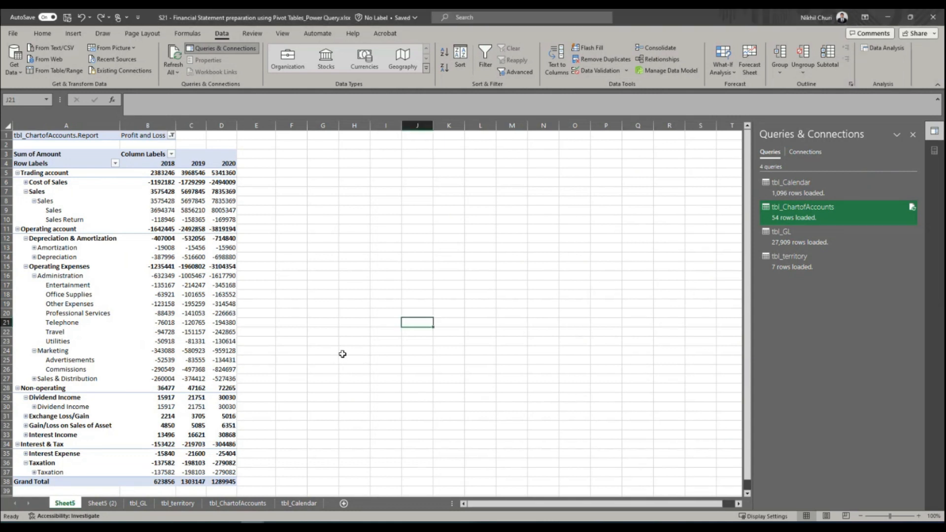
{"action": "right_click", "coordinate": [64, 508]}
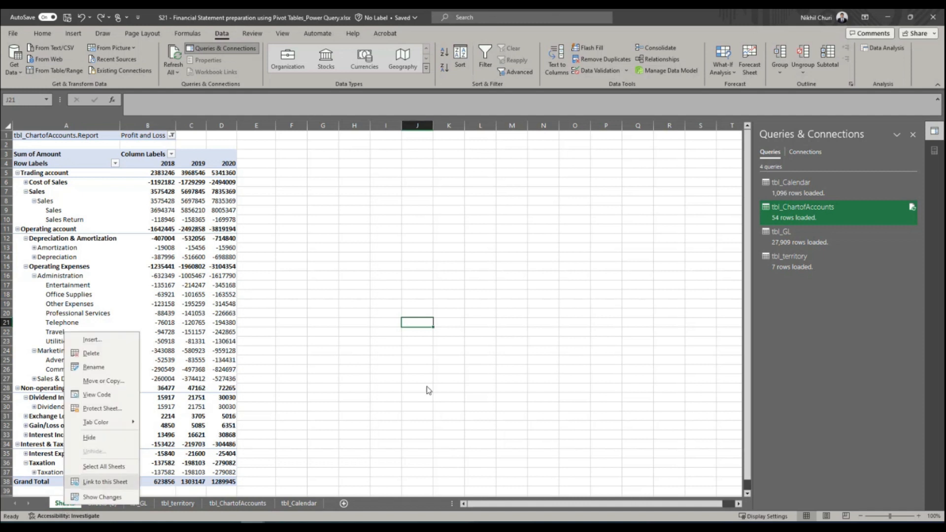
{"action": "left_click", "coordinate": [427, 389]}
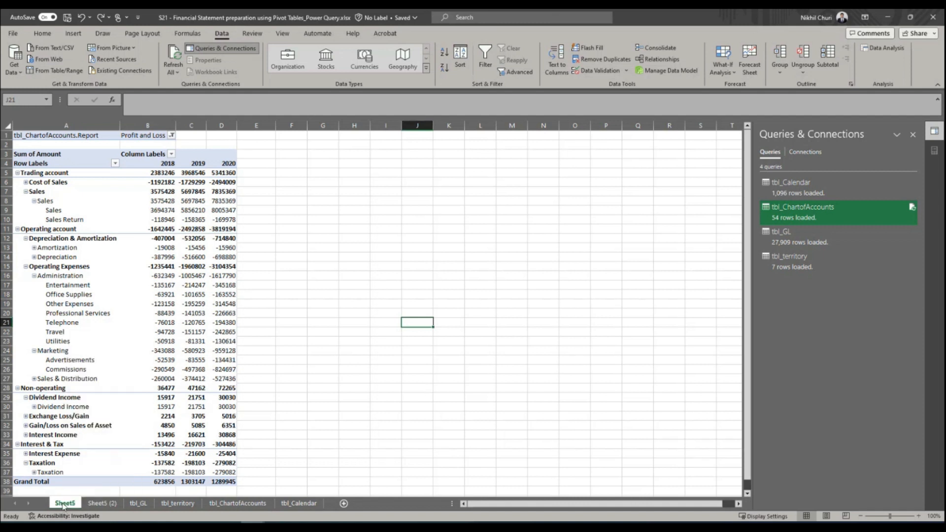
{"action": "right_click", "coordinate": [63, 507]}
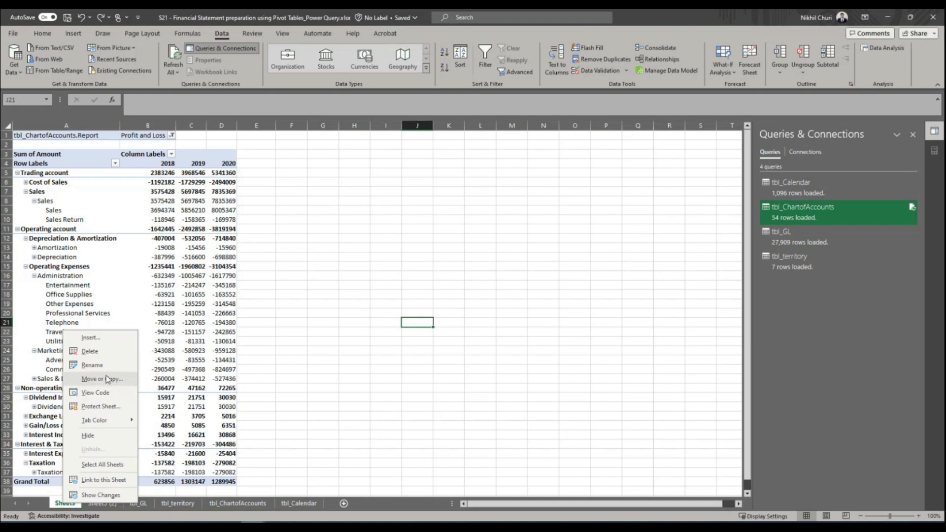
{"action": "left_click", "coordinate": [96, 381]}
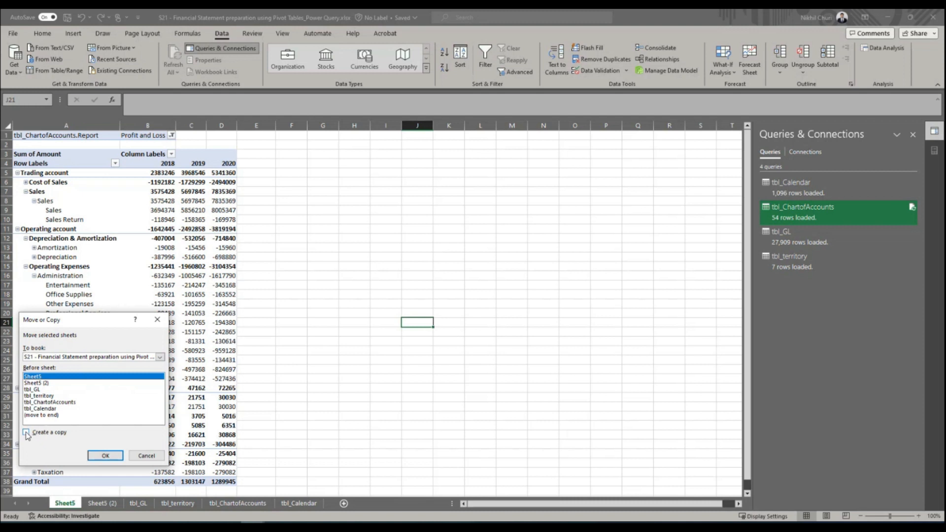
{"action": "left_click", "coordinate": [26, 432]}
{"action": "left_click", "coordinate": [106, 455]}
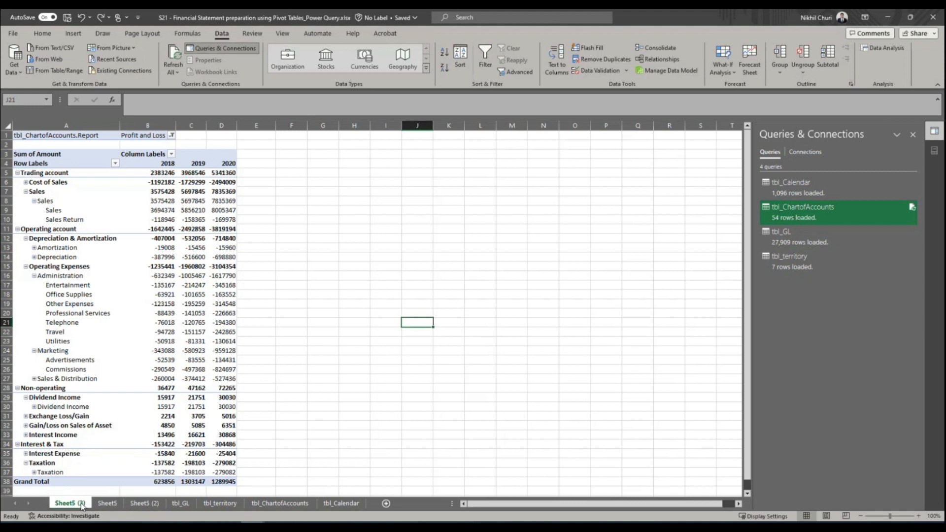
Step: Delete the duplicate worksheet Sheet5 (3)
{"action": "right_click", "coordinate": [77, 507]}
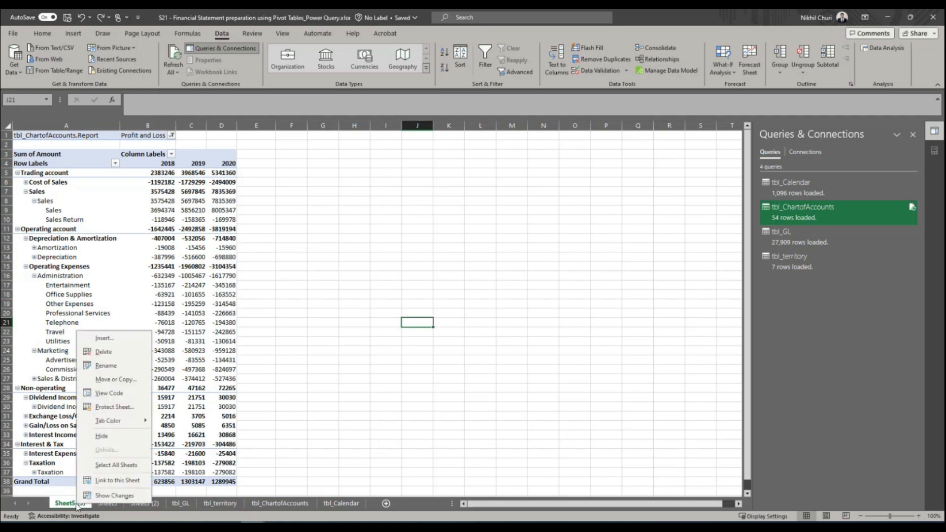
{"action": "left_click", "coordinate": [114, 355]}
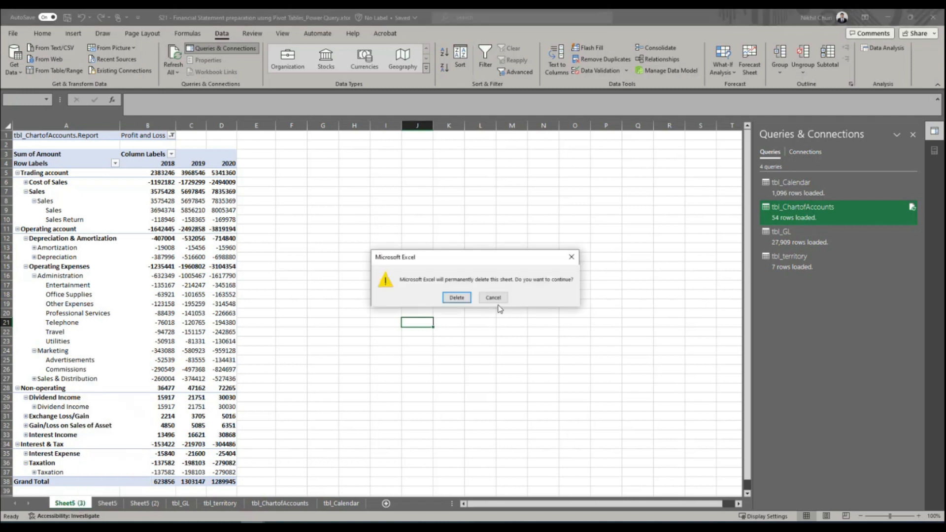
{"action": "left_click", "coordinate": [458, 297]}
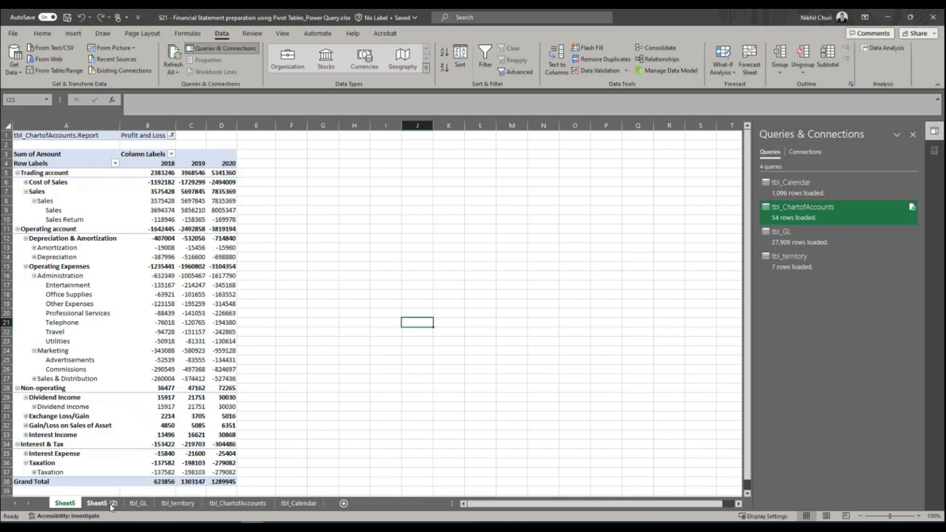
Step: Delete the worksheet Sheet5 (2) from the workbook
{"action": "right_click", "coordinate": [112, 504]}
{"action": "left_click", "coordinate": [143, 353]}
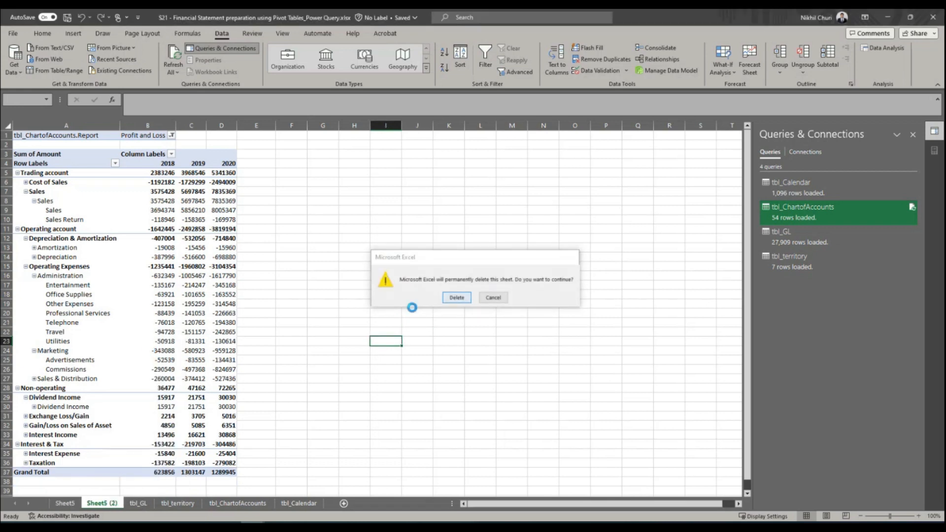
{"action": "left_click", "coordinate": [457, 298]}
Step: Duplicate the Sheet5 worksheet directly after the original, before tbl_GL
{"action": "left_click", "coordinate": [64, 503]}
{"action": "left_click", "coordinate": [298, 388]}
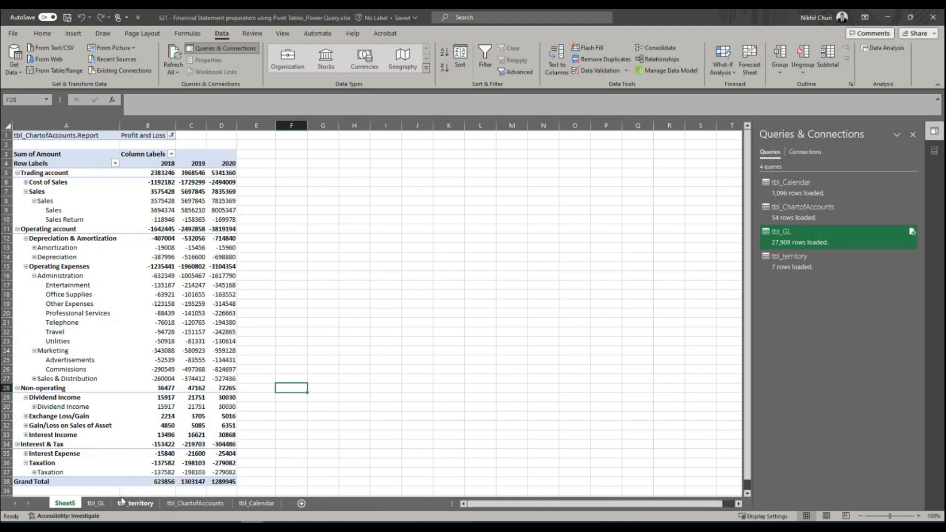
{"action": "left_click_drag", "start_coordinate": [65, 504], "coordinate": [83, 505]}
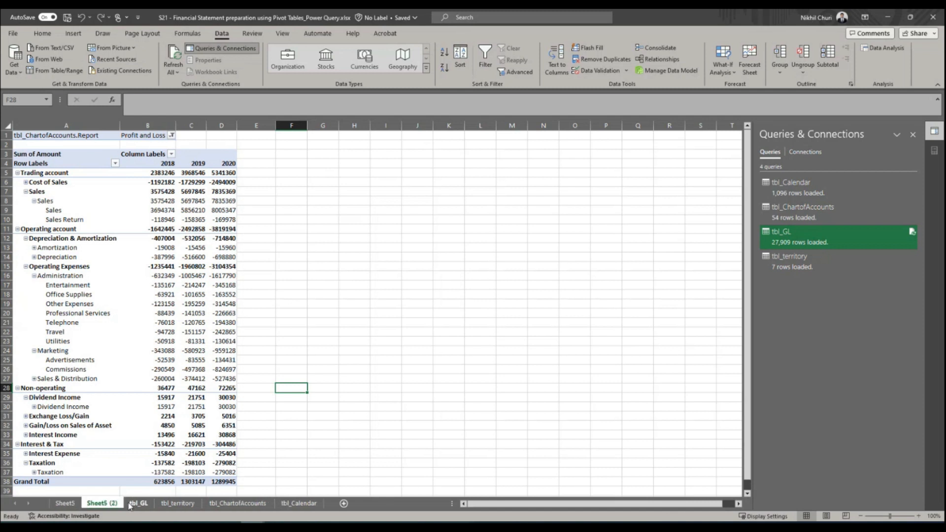
Step: Rename the original Sheet5 worksheet as P&L
{"action": "left_click", "coordinate": [66, 505]}
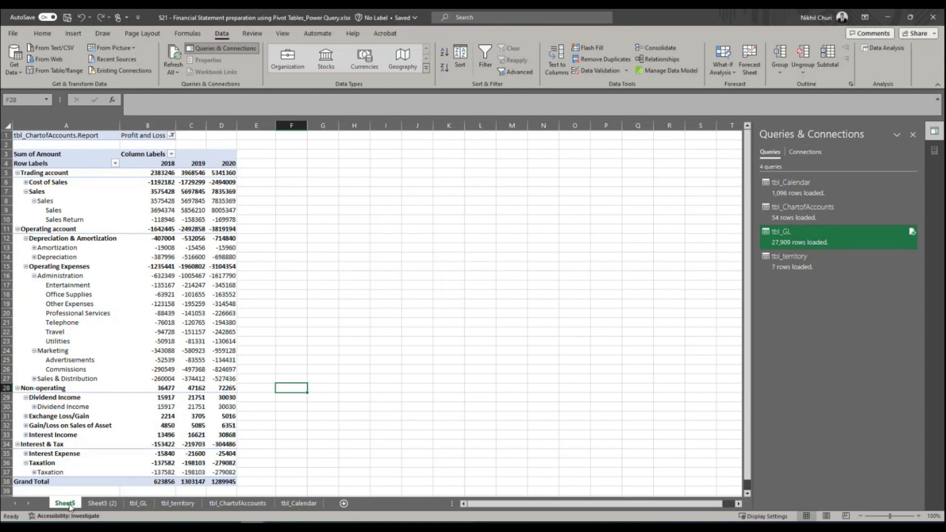
{"action": "left_click", "coordinate": [303, 434]}
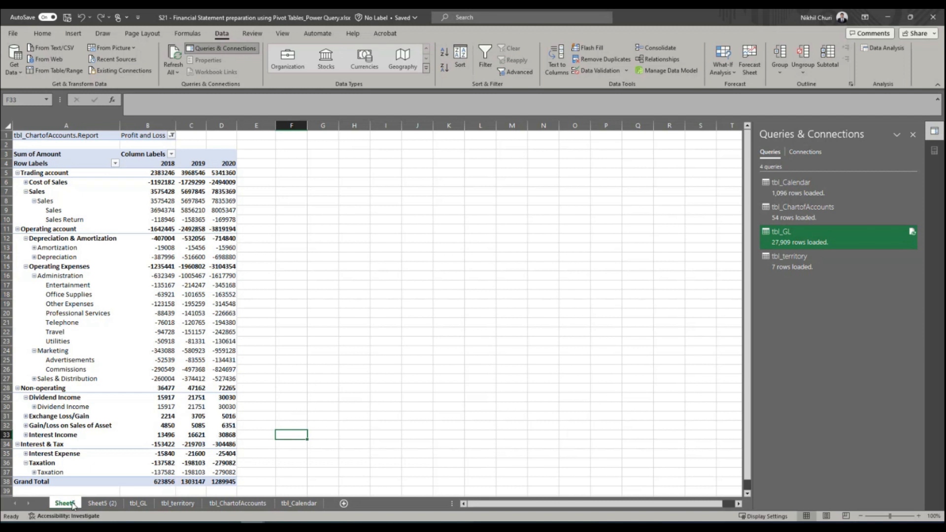
{"action": "left_click_drag", "start_coordinate": [73, 505], "coordinate": [91, 501]}
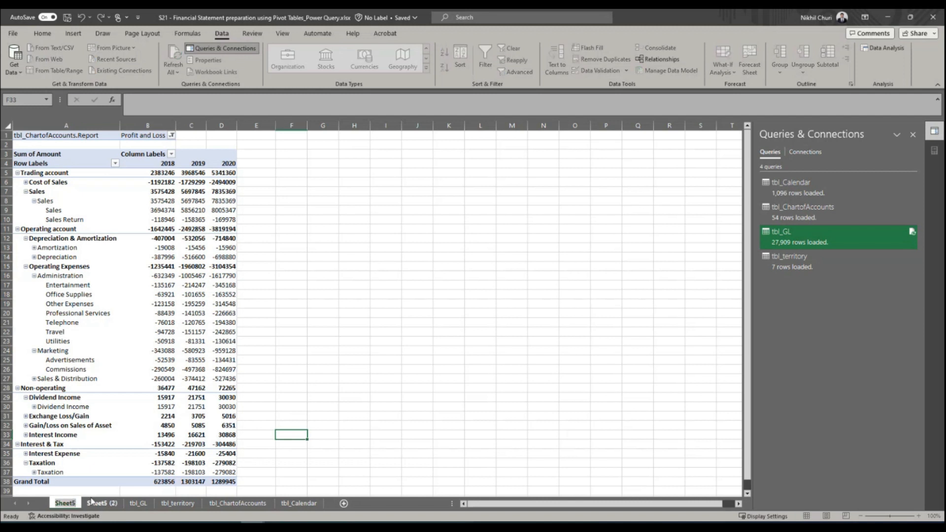
{"action": "type", "text": "P&L"}
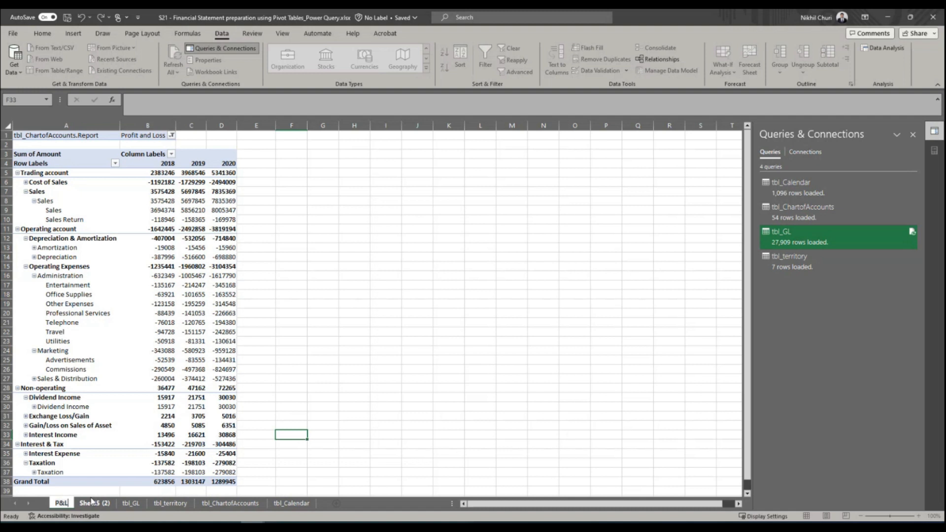
{"action": "left_click", "coordinate": [451, 329]}
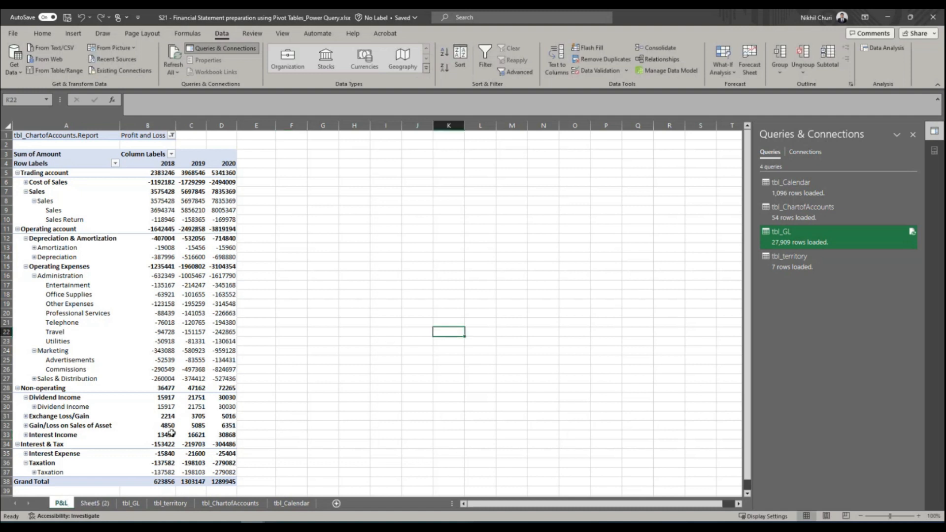
Step: Rename the copied worksheet Sheet5 (2) as Balance Sheet
{"action": "double_click", "coordinate": [100, 505]}
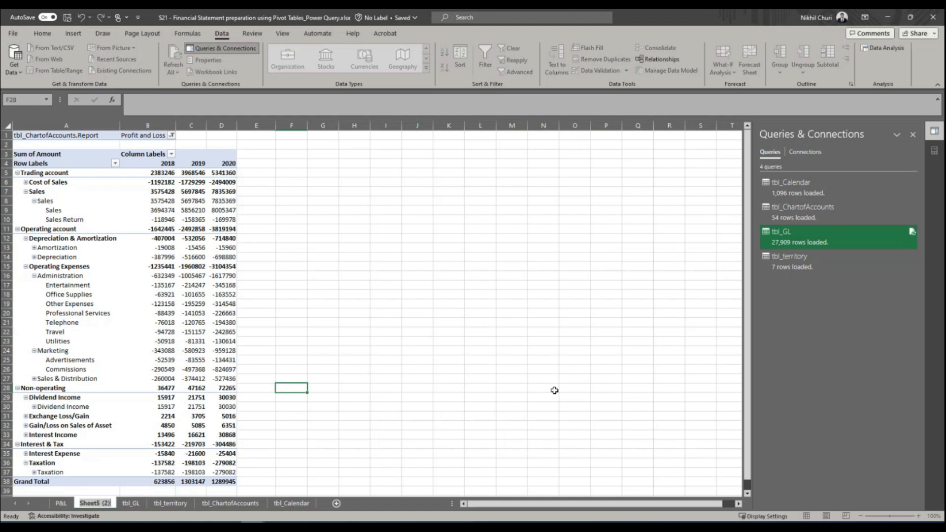
{"action": "type", "text": "Balanc"}
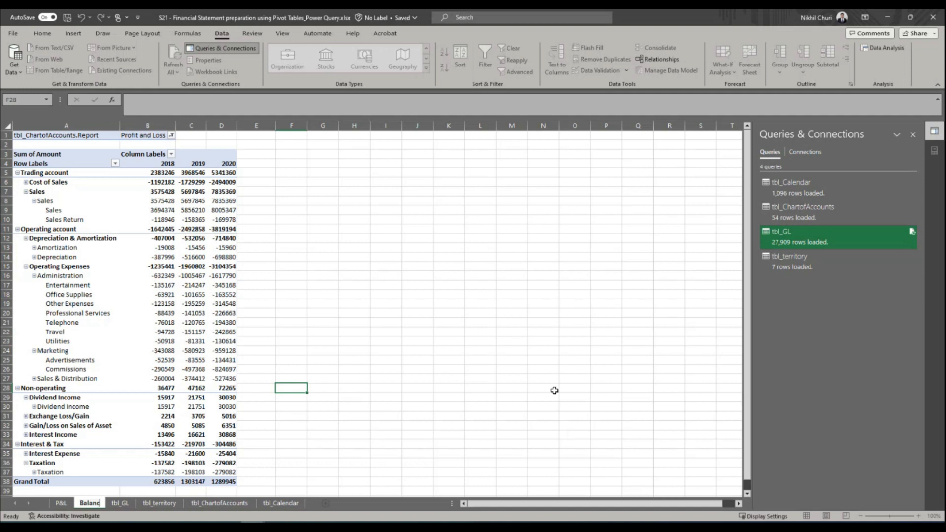
{"action": "type", "text": "e Sheet"}
{"action": "left_click", "coordinate": [317, 331]}
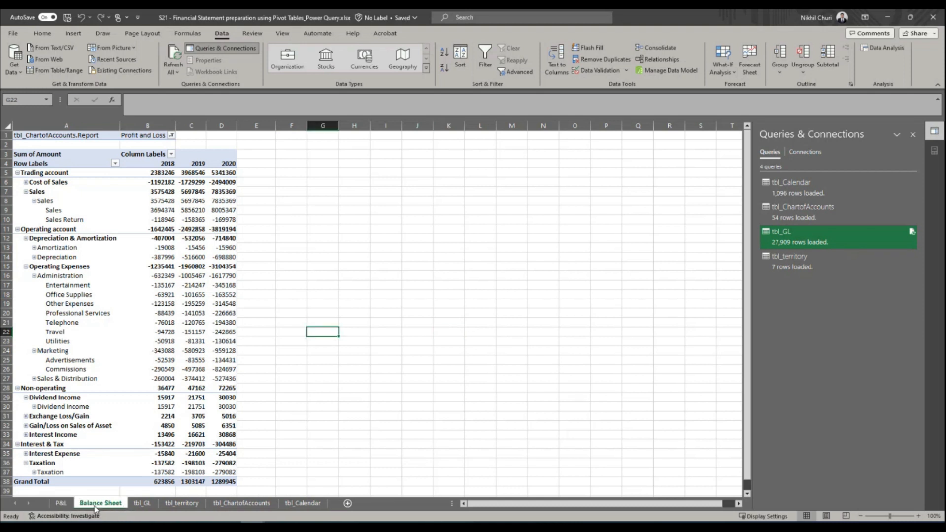
Step: Filter the pivot table on the Balance Sheet worksheet to the Balance Sheet report
{"action": "left_click", "coordinate": [172, 135]}
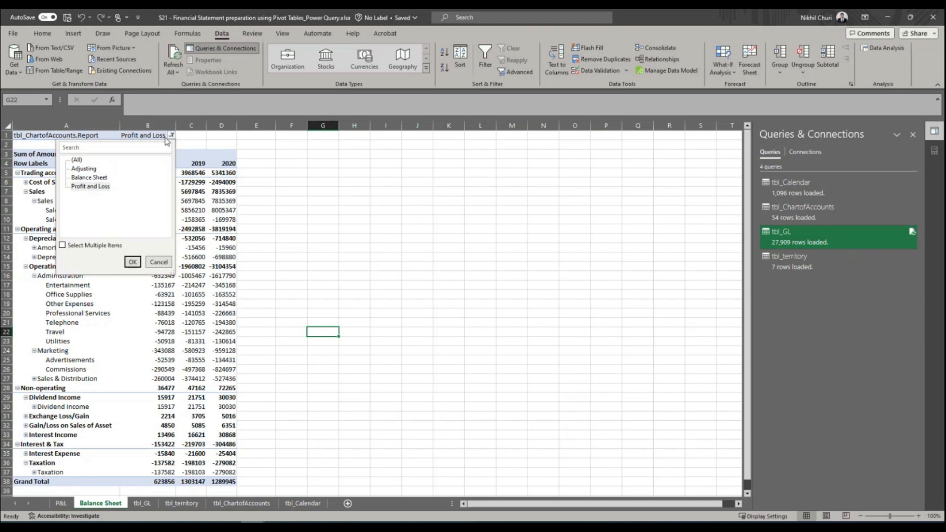
{"action": "left_click", "coordinate": [85, 180]}
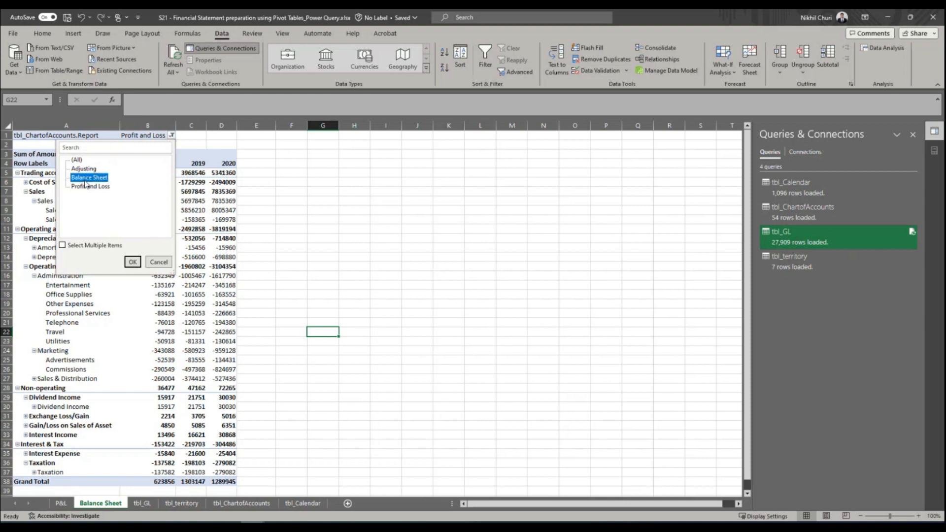
{"action": "left_click", "coordinate": [133, 265]}
{"action": "left_click", "coordinate": [90, 179]}
{"action": "left_click", "coordinate": [132, 262]}
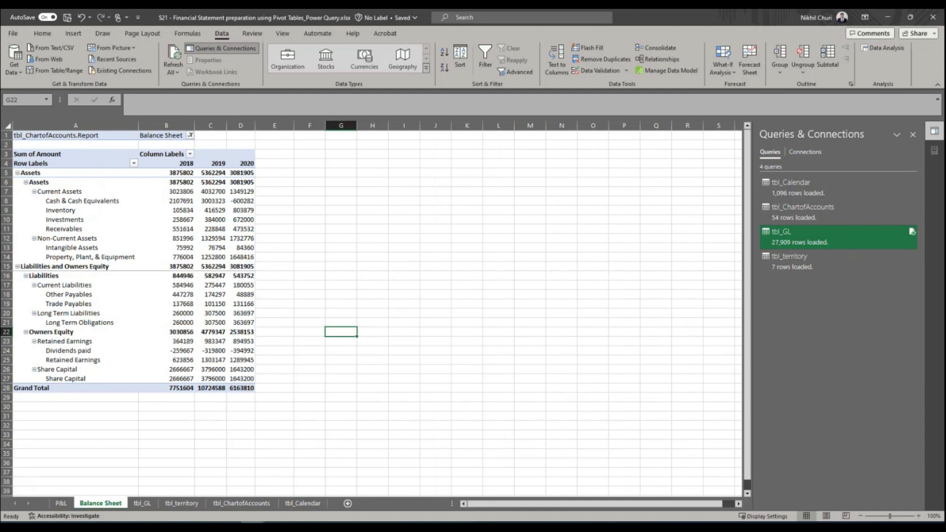
Step: Show all subtotals of the balance sheet pivot table at the bottom of each group
{"action": "left_click", "coordinate": [301, 527]}
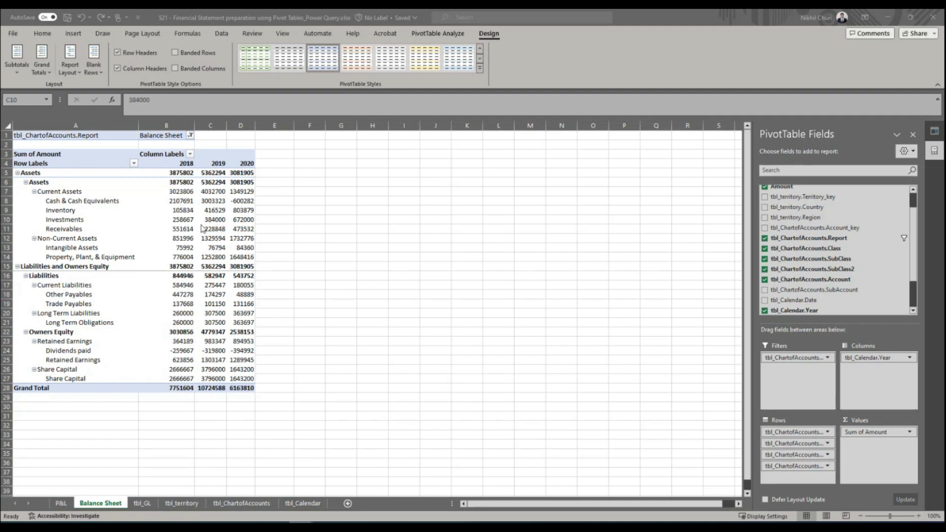
{"action": "left_click", "coordinate": [167, 229]}
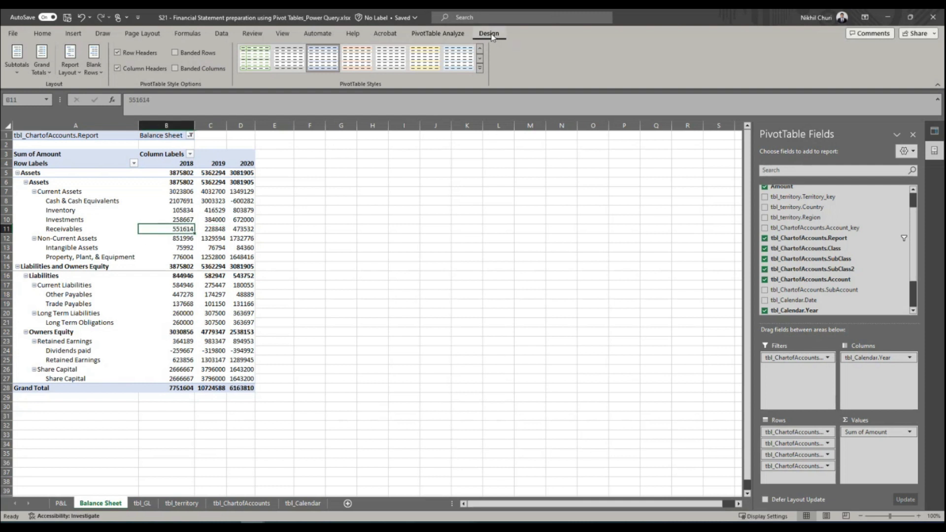
{"action": "left_click", "coordinate": [16, 74]}
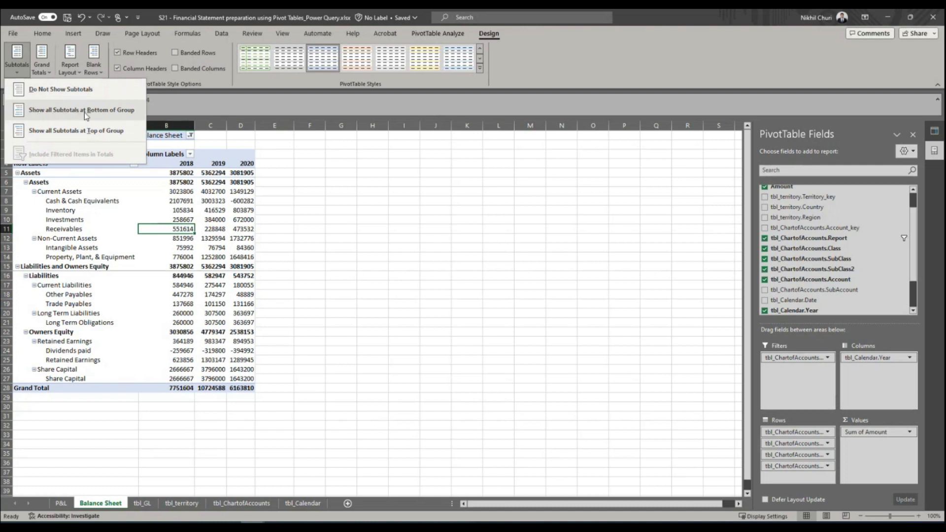
{"action": "left_click", "coordinate": [100, 111]}
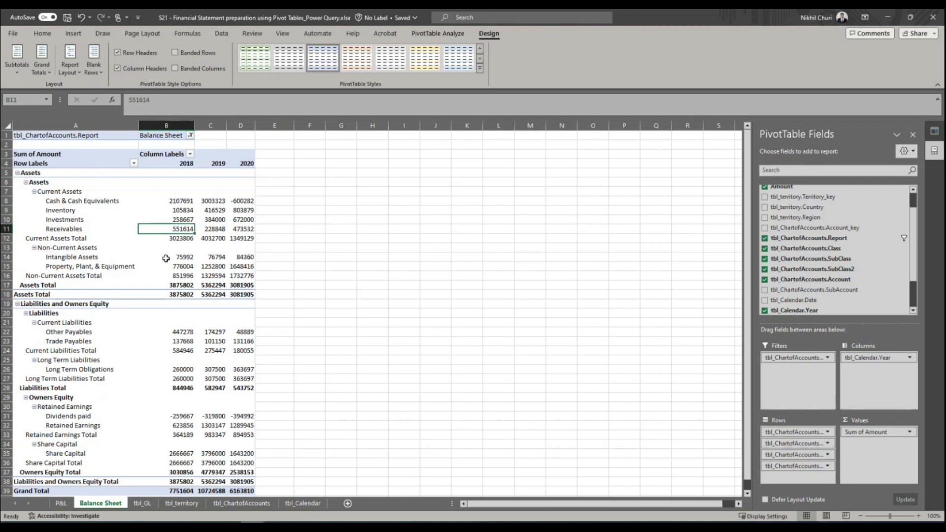
{"action": "scroll", "coordinate": [80, 296], "scroll_direction": "down", "scroll_amount": 1}
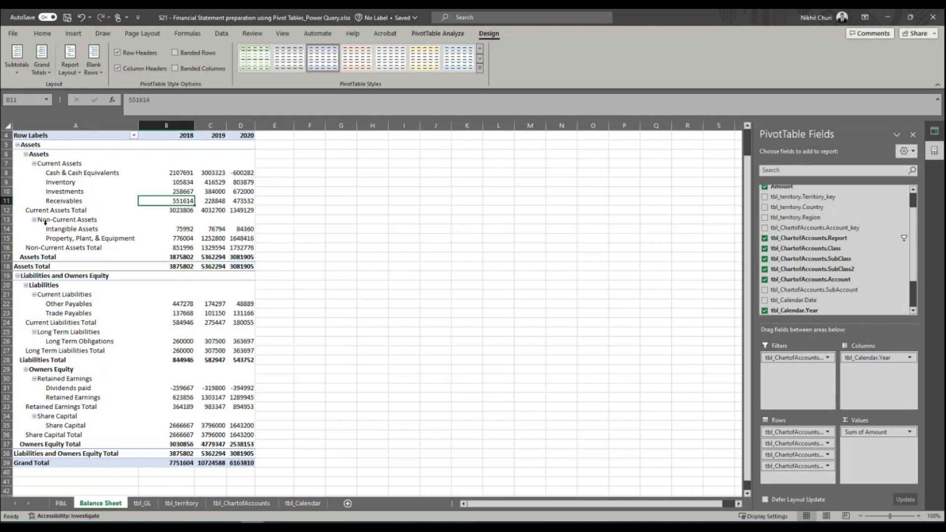
{"action": "mouse_move", "coordinate": [186, 241]}
{"action": "scroll", "coordinate": [67, 250], "scroll_direction": "down", "scroll_amount": 1}
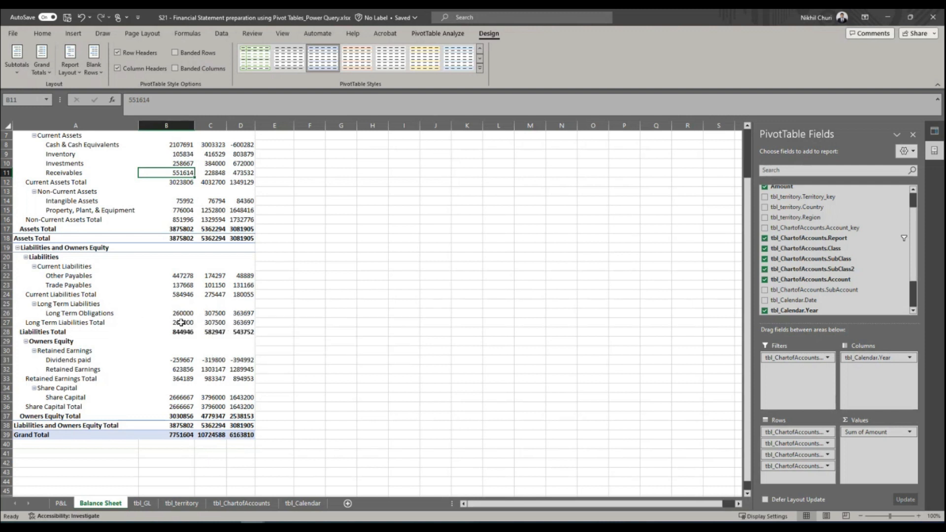
Step: Collapse the Share Capital group in the balance sheet pivot table, and collapse and re-expand the Owners Equity group
{"action": "scroll", "coordinate": [69, 346], "scroll_direction": "down", "scroll_amount": 1}
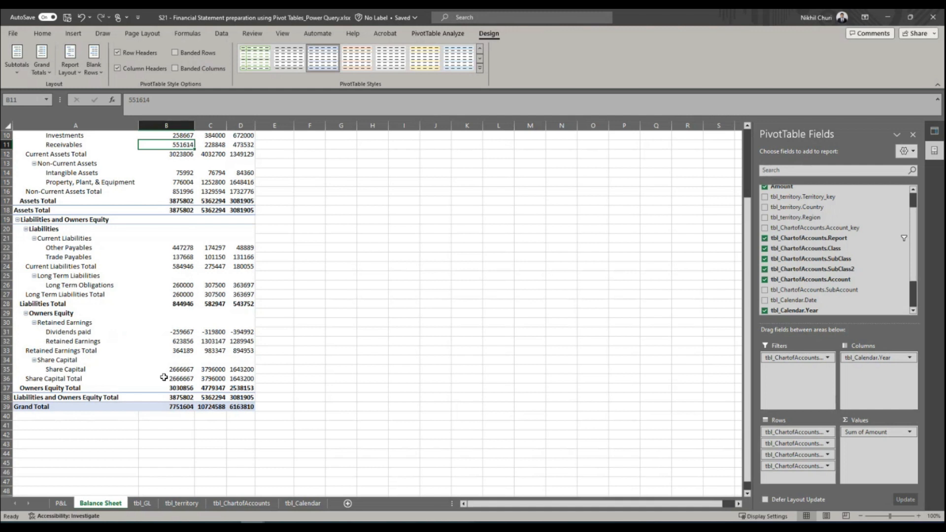
{"action": "double_click", "coordinate": [43, 361]}
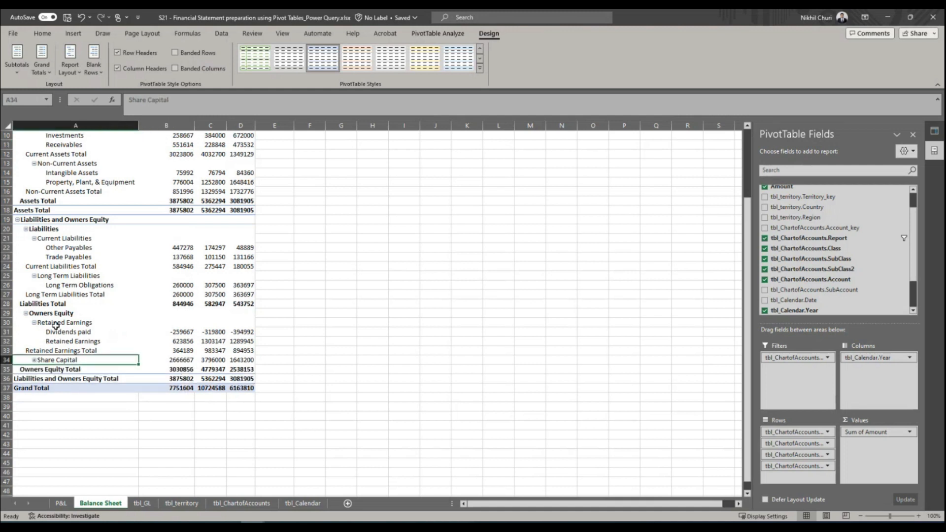
{"action": "left_click", "coordinate": [25, 314]}
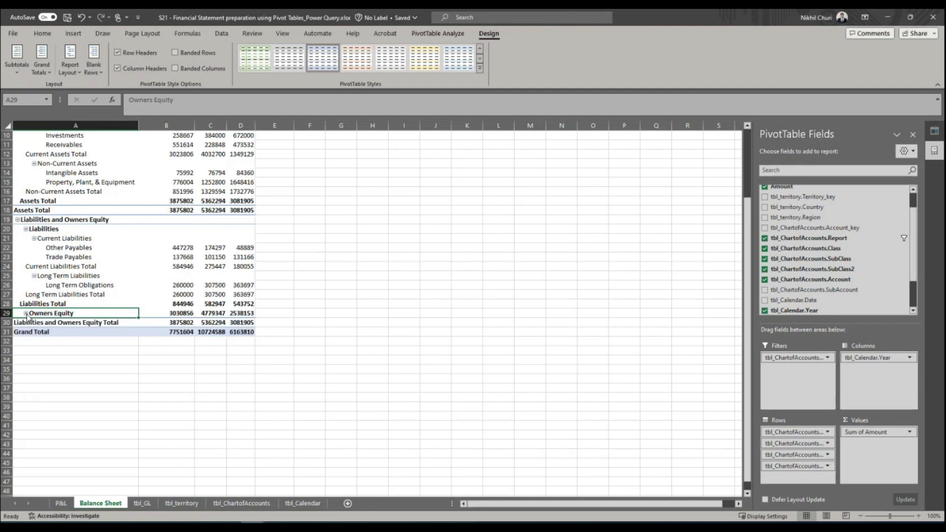
{"action": "left_click", "coordinate": [25, 314]}
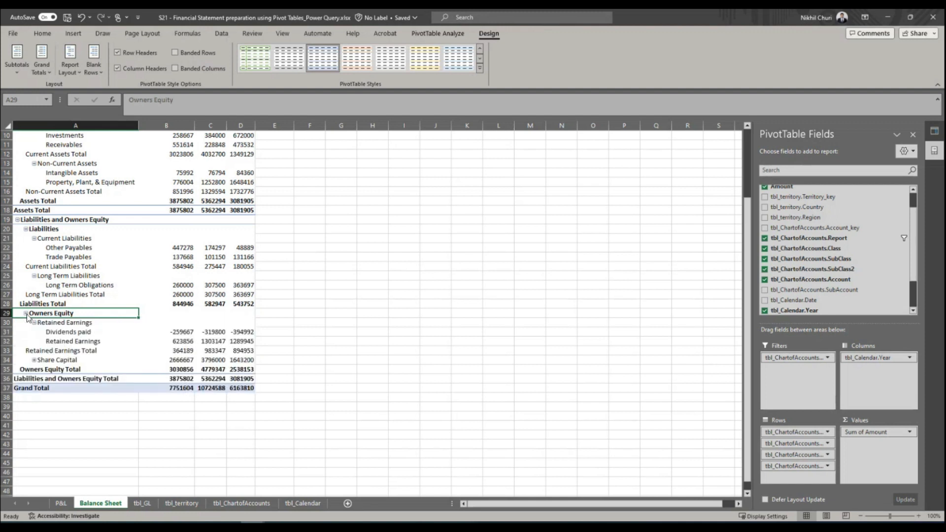
{"action": "scroll", "coordinate": [140, 346], "scroll_direction": "up", "scroll_amount": 3}
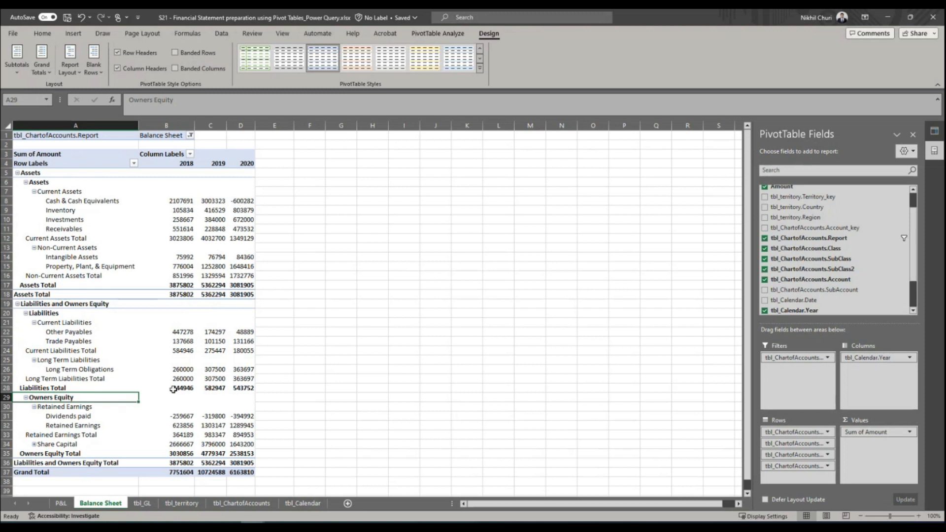
Step: Format the Sum of Amount value field as Number with 0 decimal places and a 1000 separator
{"action": "left_click", "coordinate": [218, 208]}
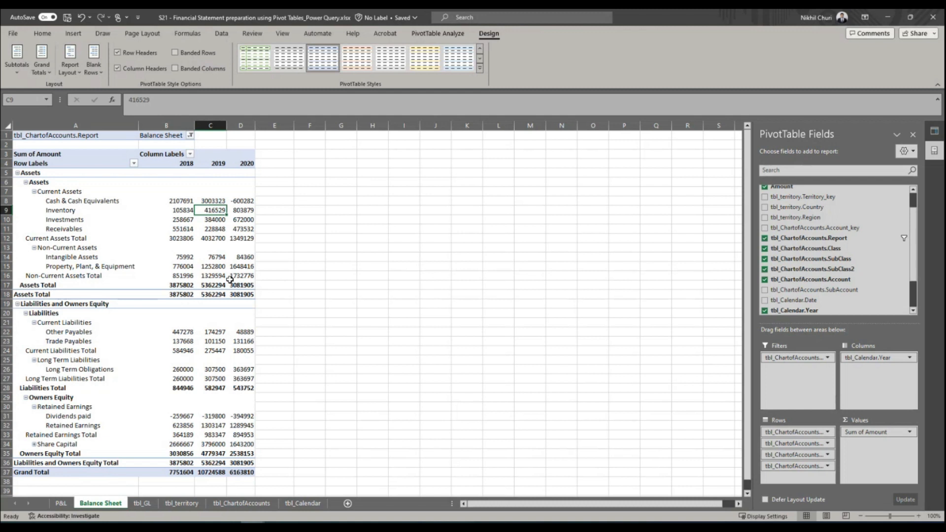
{"action": "left_click", "coordinate": [213, 276]}
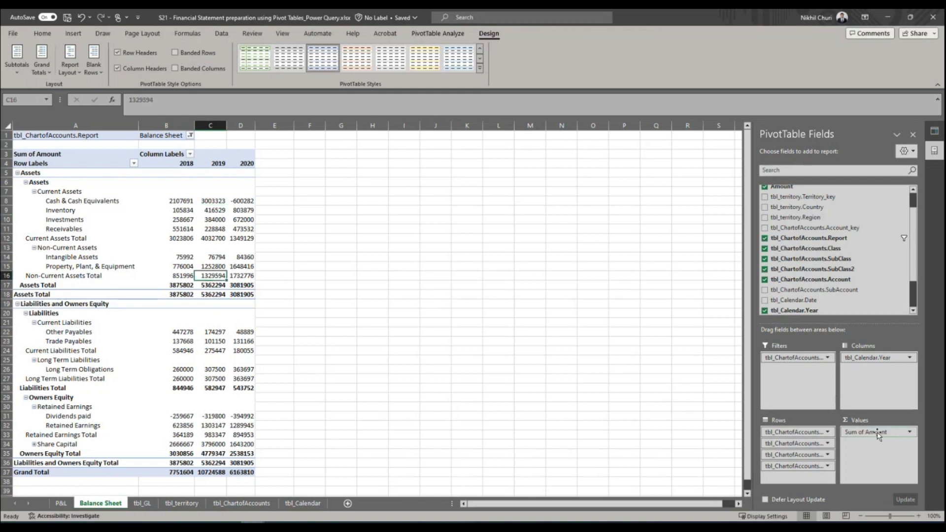
{"action": "left_click", "coordinate": [897, 437]}
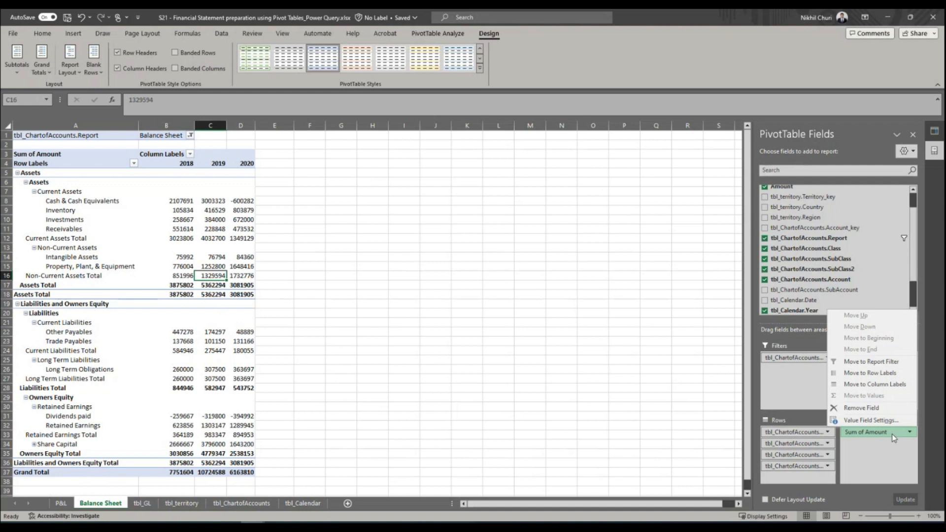
{"action": "left_click", "coordinate": [850, 422]}
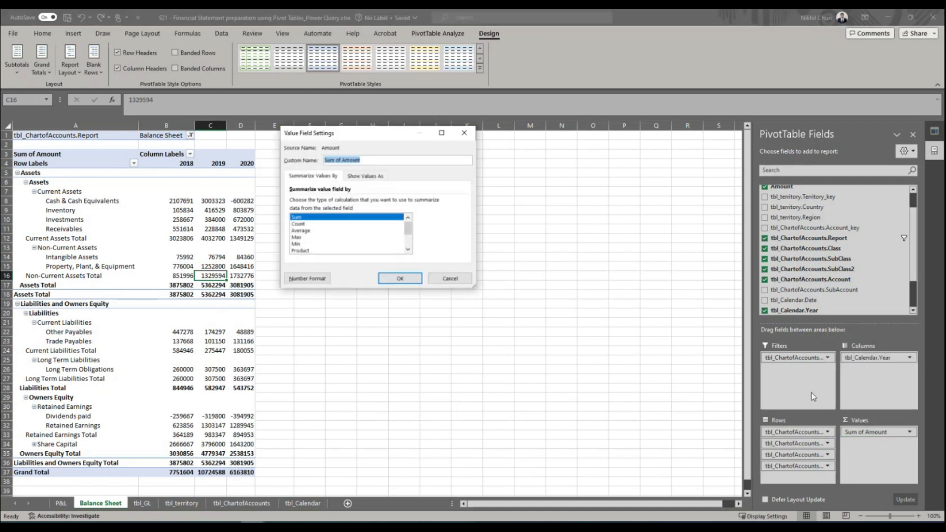
{"action": "left_click", "coordinate": [325, 277]}
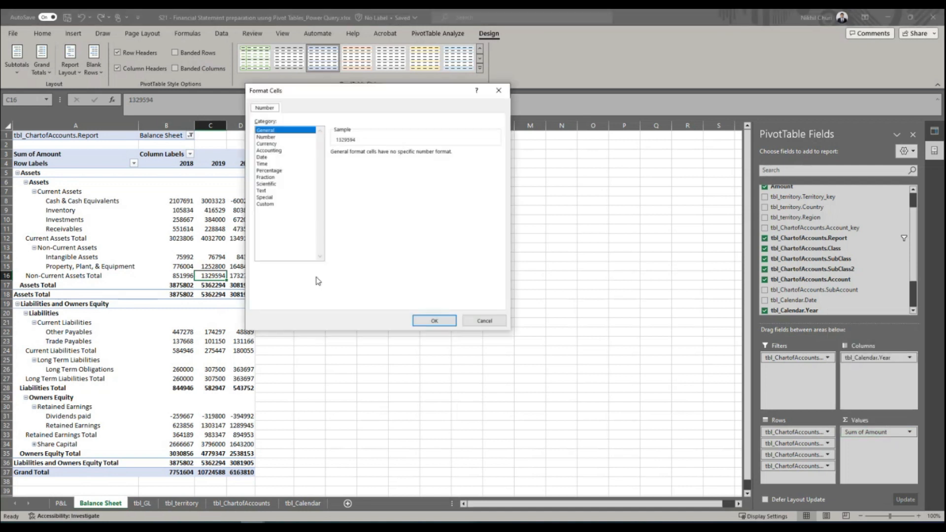
{"action": "left_click", "coordinate": [266, 137]}
{"action": "left_click", "coordinate": [400, 156]}
{"action": "left_click", "coordinate": [400, 156]}
{"action": "left_click", "coordinate": [334, 166]}
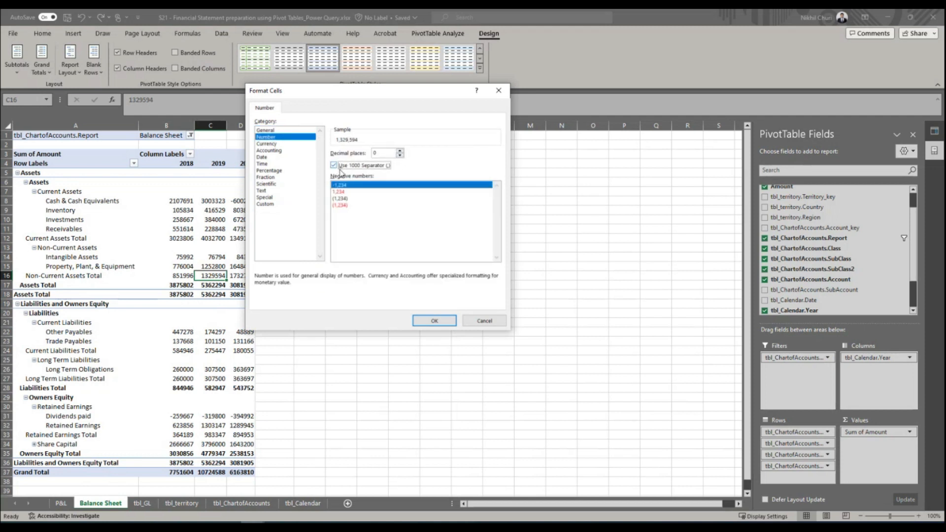
{"action": "left_click", "coordinate": [435, 322]}
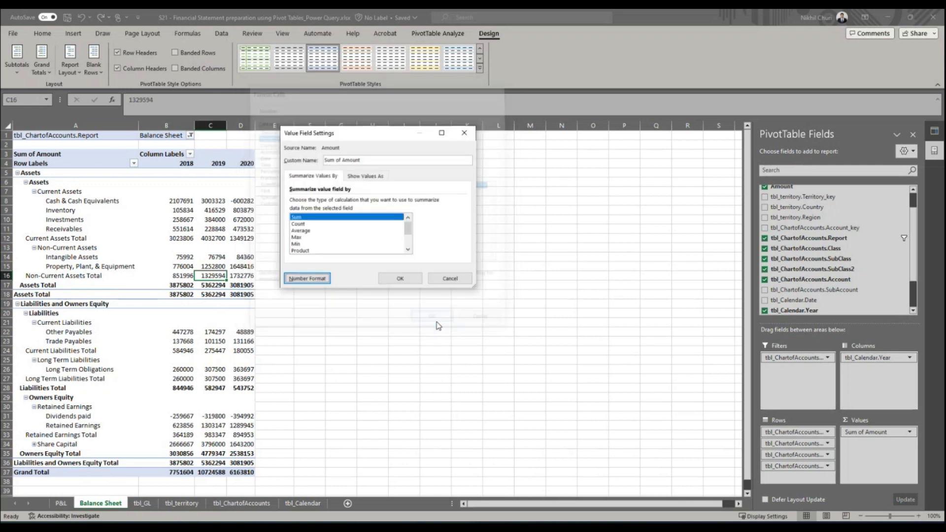
{"action": "left_click", "coordinate": [391, 279]}
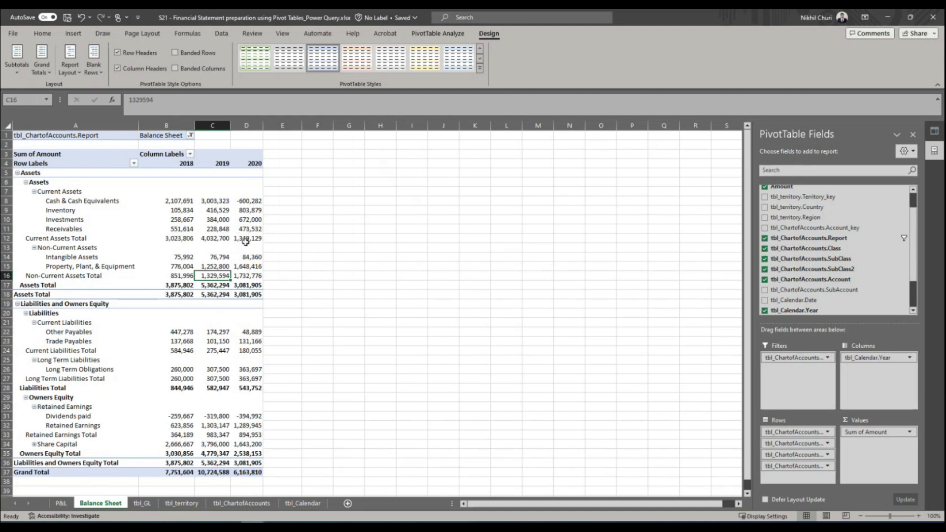
Step: Add the tbl_ChartofAccounts.SubAccount field as the lowest row level of the Balance Sheet pivot table and look over the added detail
{"action": "mouse_move", "coordinate": [246, 242]}
{"action": "mouse_move", "coordinate": [185, 350]}
{"action": "mouse_move", "coordinate": [185, 333]}
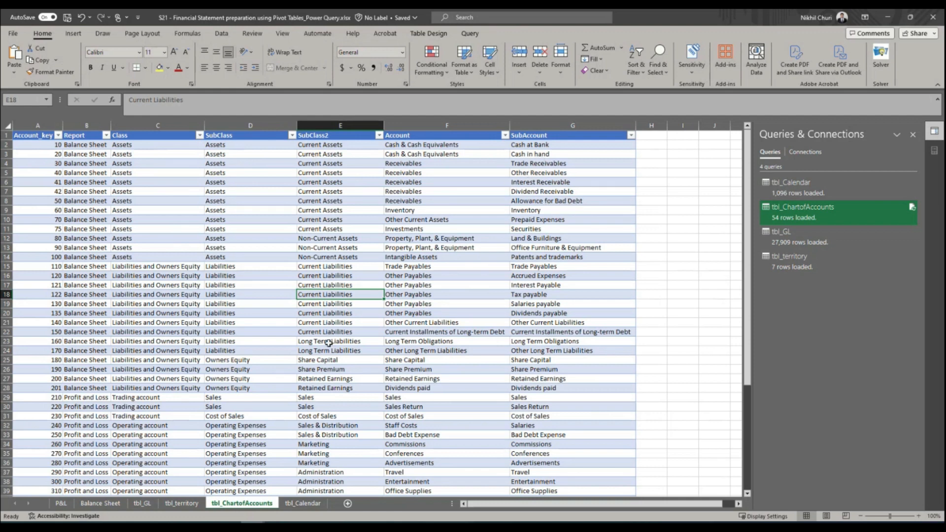
{"action": "left_click", "coordinate": [91, 508]}
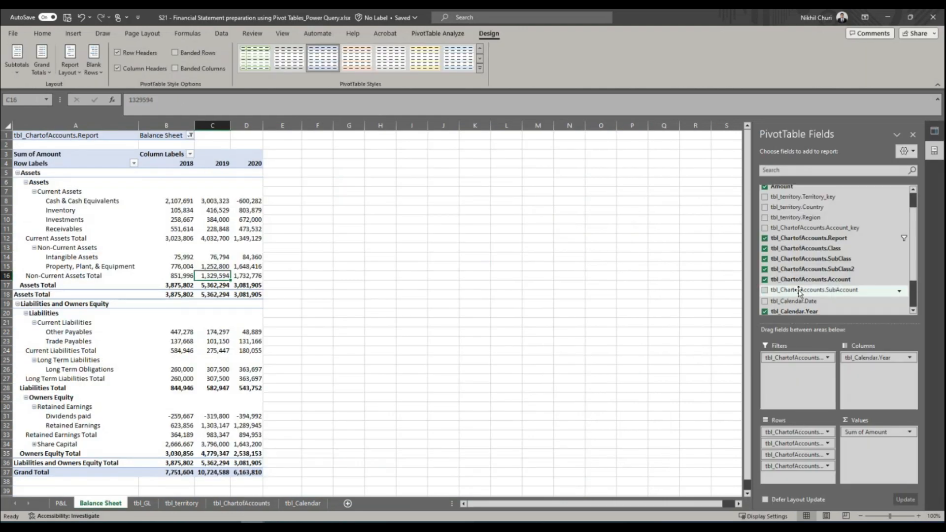
{"action": "left_click_drag", "start_coordinate": [799, 292], "coordinate": [805, 485]}
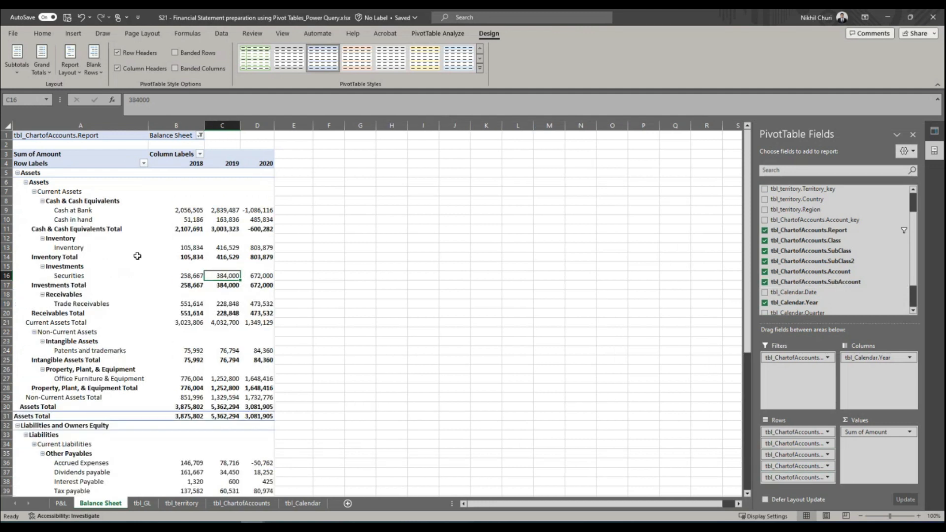
{"action": "scroll", "coordinate": [225, 314], "scroll_direction": "down", "scroll_amount": 10}
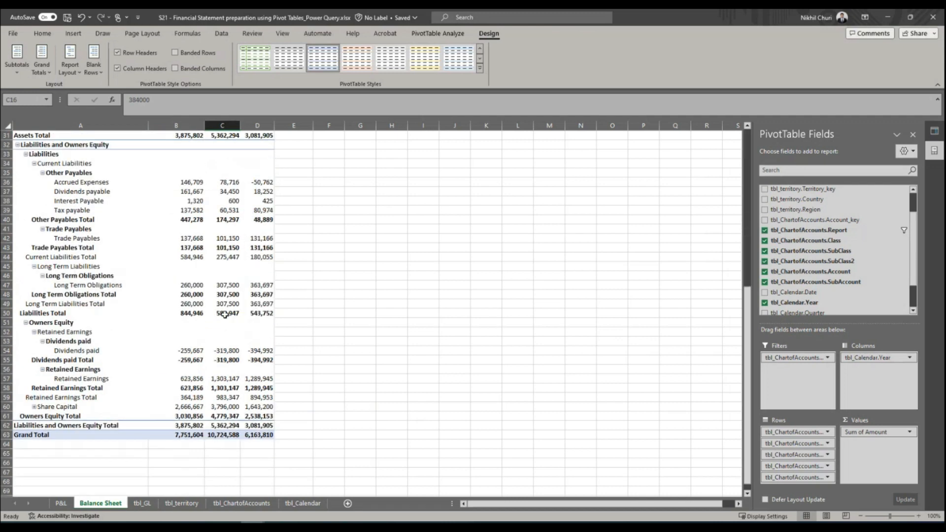
{"action": "scroll", "coordinate": [224, 314], "scroll_direction": "up", "scroll_amount": 7}
{"action": "scroll", "coordinate": [164, 397], "scroll_direction": "down", "scroll_amount": 7}
{"action": "scroll", "coordinate": [188, 365], "scroll_direction": "up", "scroll_amount": 10}
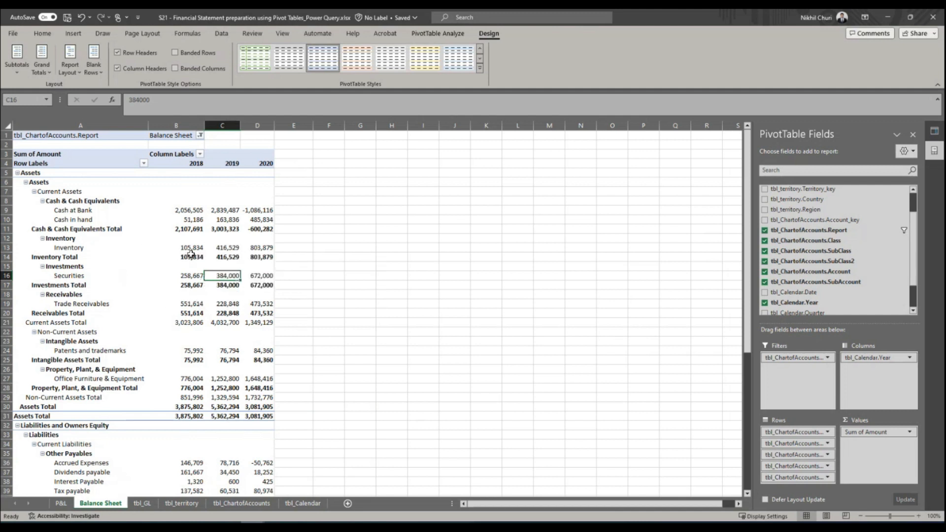
Step: Collapse the asset accounts Cash & Cash Equivalents, Inventory, Investments, Receivables, Intangible Assets, and Property, Plant, & Equipment to hide their sub-accounts
{"action": "left_click", "coordinate": [43, 239]}
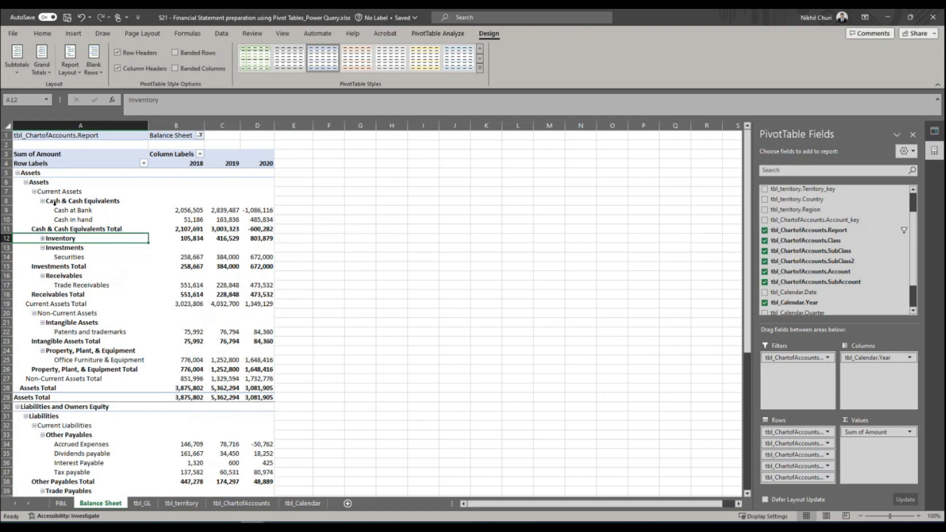
{"action": "scroll", "coordinate": [270, 315], "scroll_direction": "down", "scroll_amount": 11}
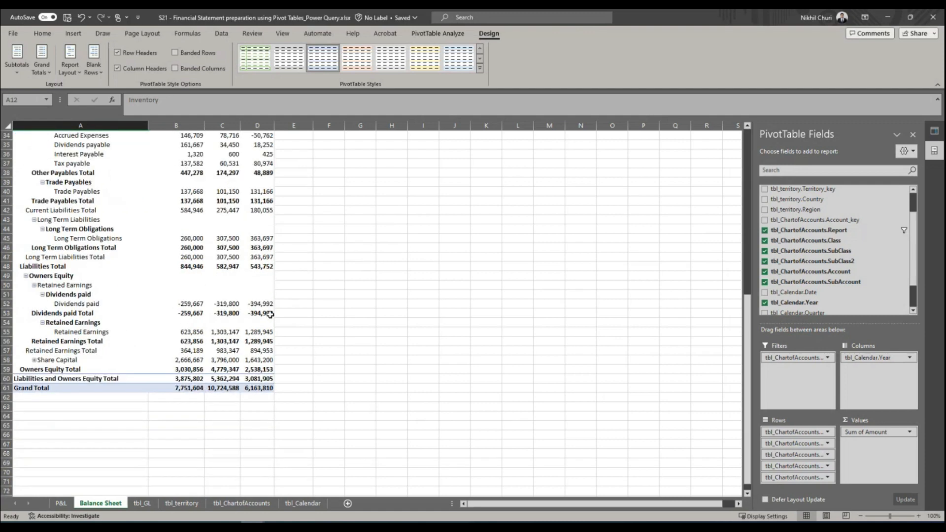
{"action": "scroll", "coordinate": [270, 315], "scroll_direction": "up", "scroll_amount": 11}
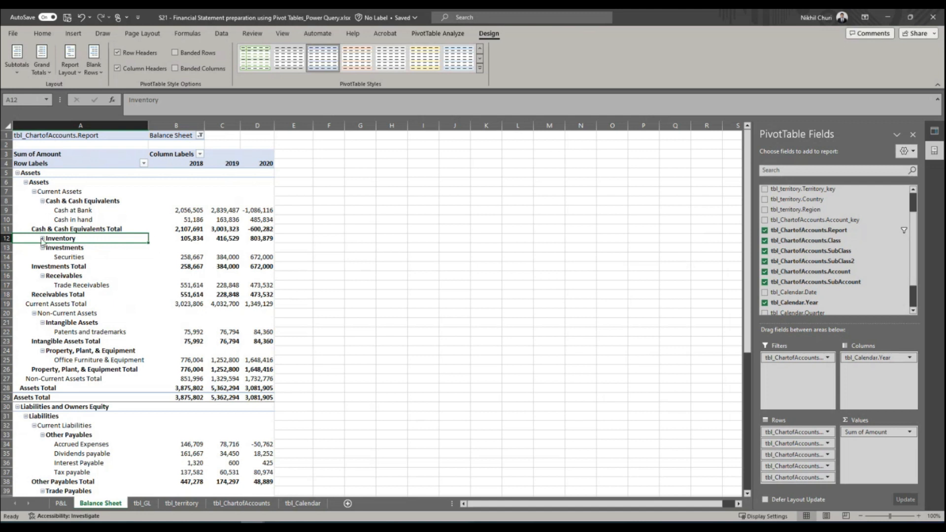
{"action": "left_click", "coordinate": [42, 238]}
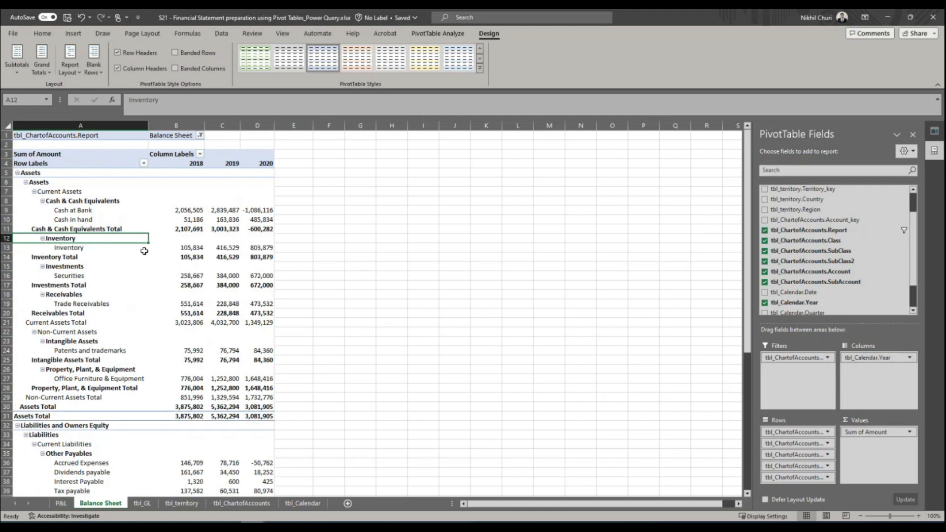
{"action": "left_click", "coordinate": [42, 239]}
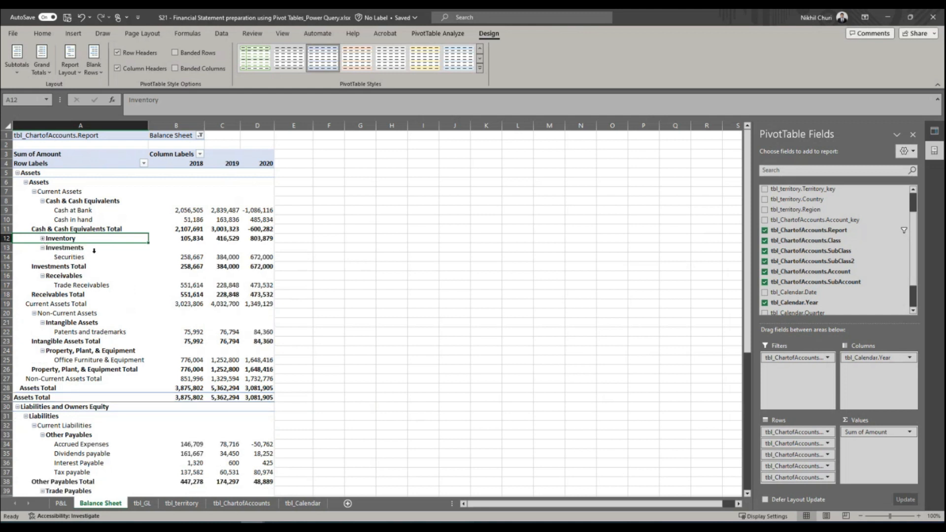
{"action": "left_click", "coordinate": [42, 201]}
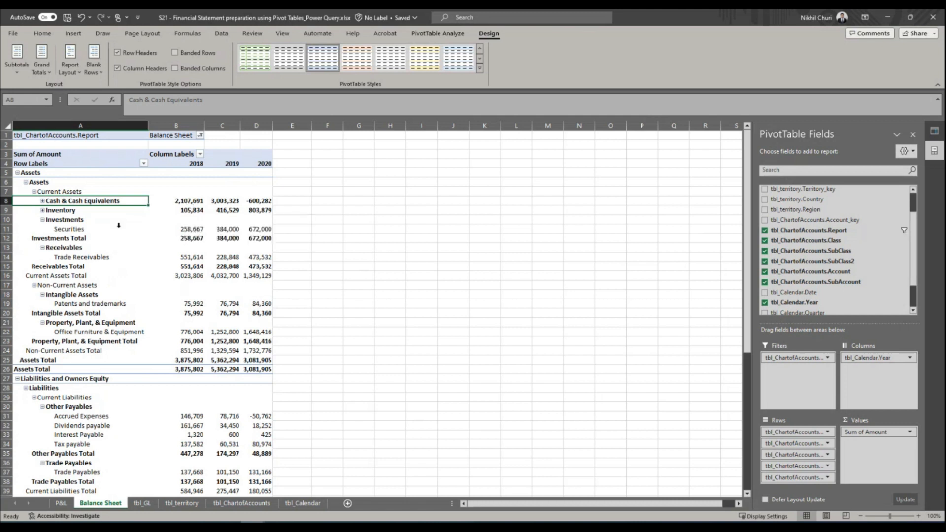
{"action": "left_click", "coordinate": [42, 220]}
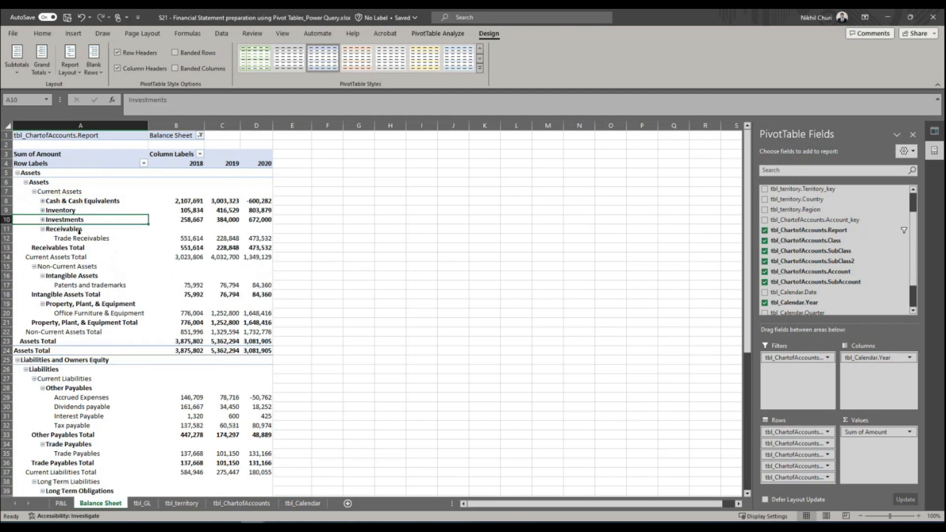
{"action": "left_click", "coordinate": [43, 229]}
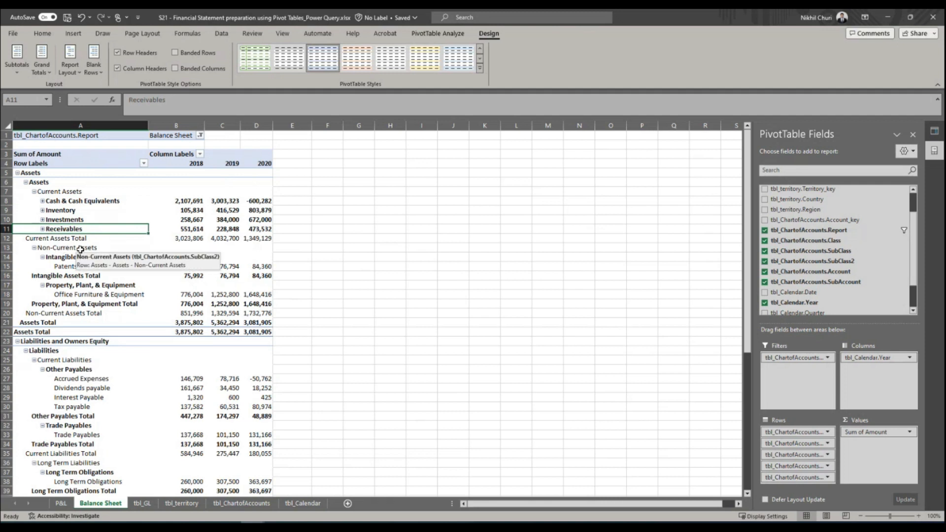
{"action": "left_click", "coordinate": [42, 257]}
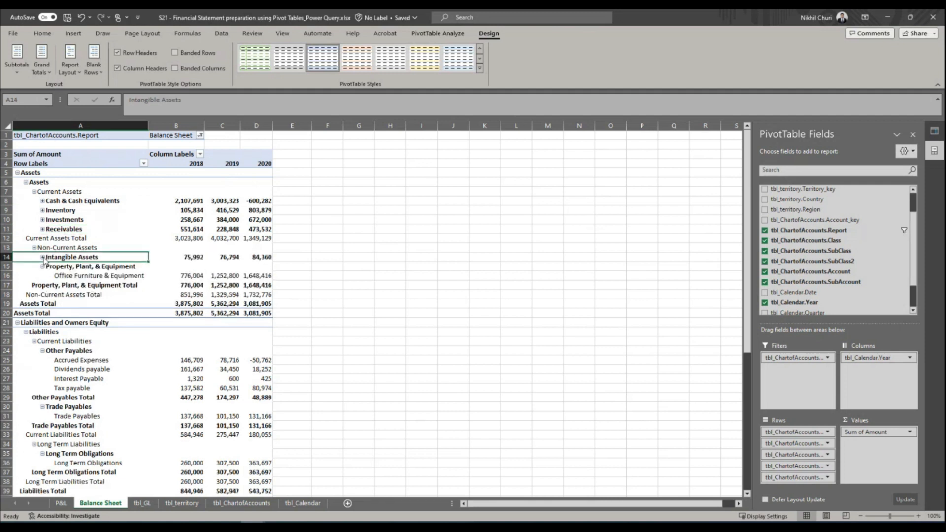
{"action": "left_click", "coordinate": [42, 268]}
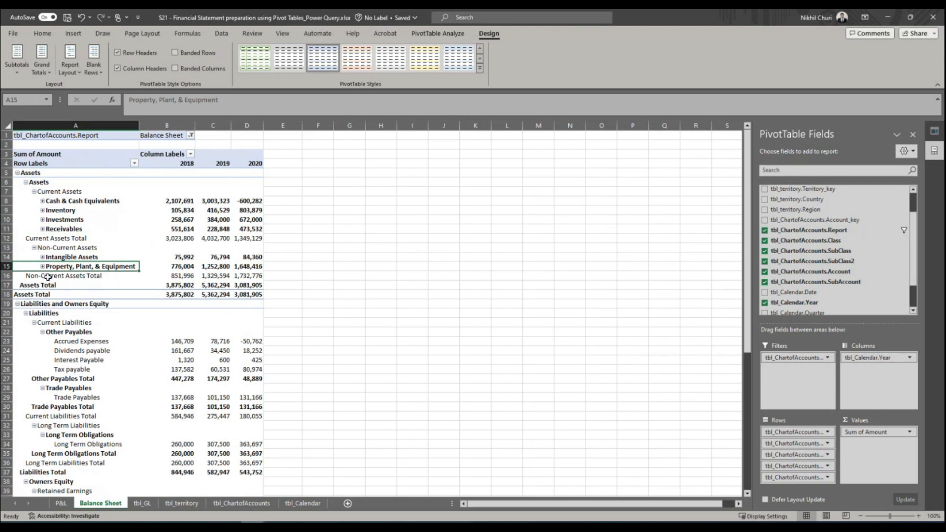
Step: Collapse Other Payables, Trade Payables, Long Term Obligations and its Long Term Liabilities group, then Retained Earnings and the whole Owners Equity group
{"action": "scroll", "coordinate": [94, 295], "scroll_direction": "down", "scroll_amount": 2}
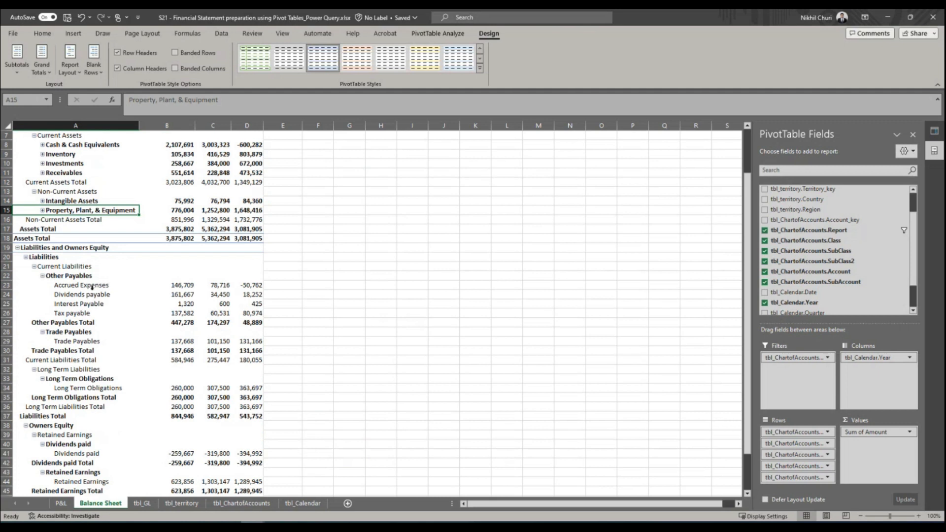
{"action": "left_click", "coordinate": [43, 277]}
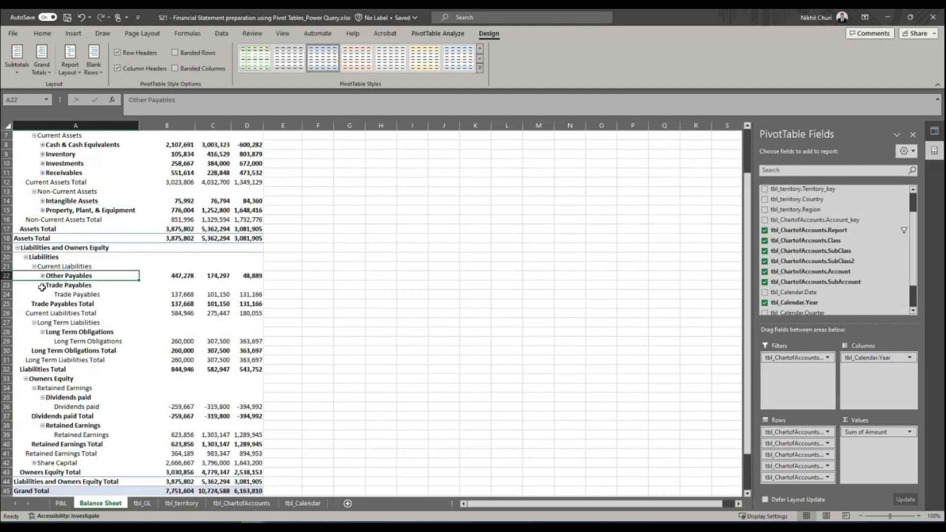
{"action": "left_click", "coordinate": [42, 286]}
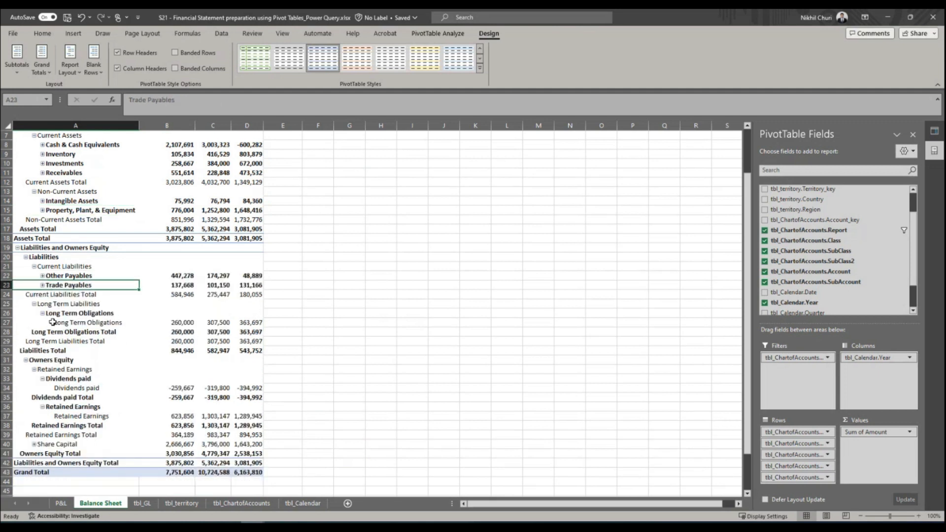
{"action": "left_click", "coordinate": [43, 314]}
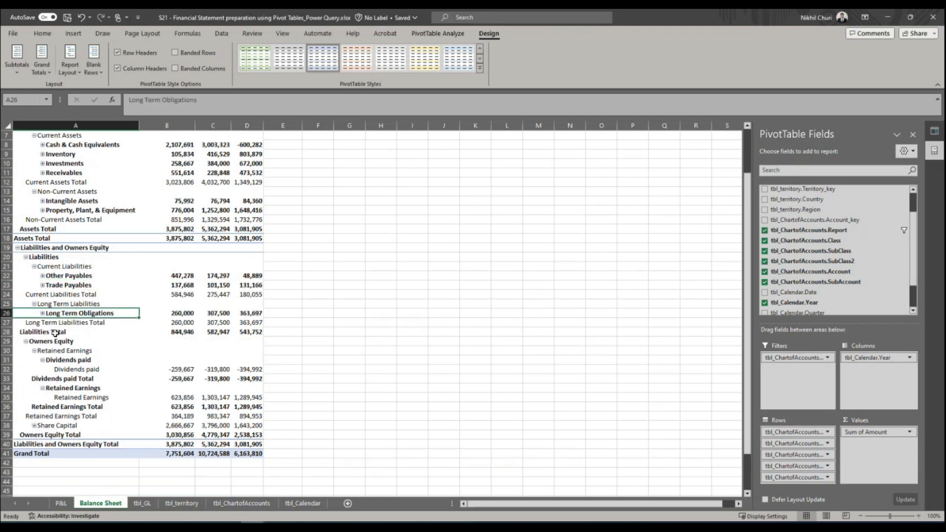
{"action": "left_click", "coordinate": [34, 304]}
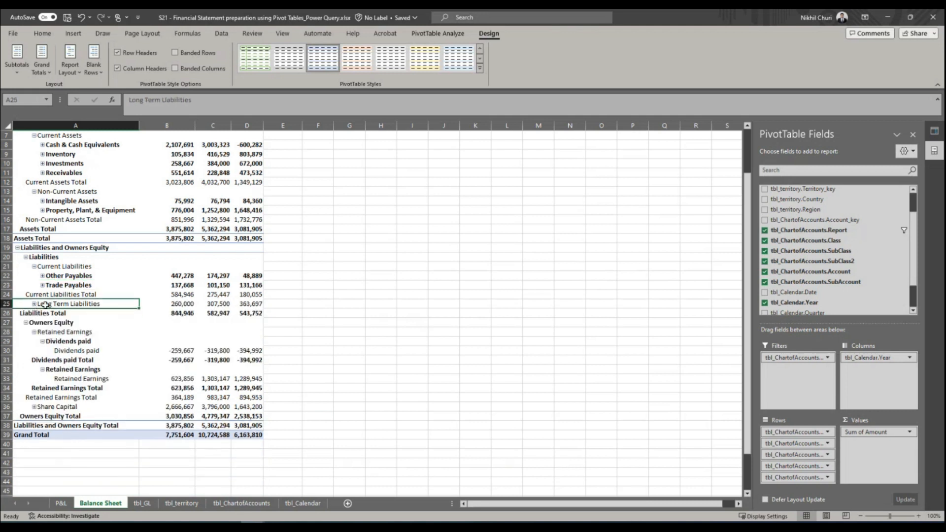
{"action": "left_click", "coordinate": [34, 332]}
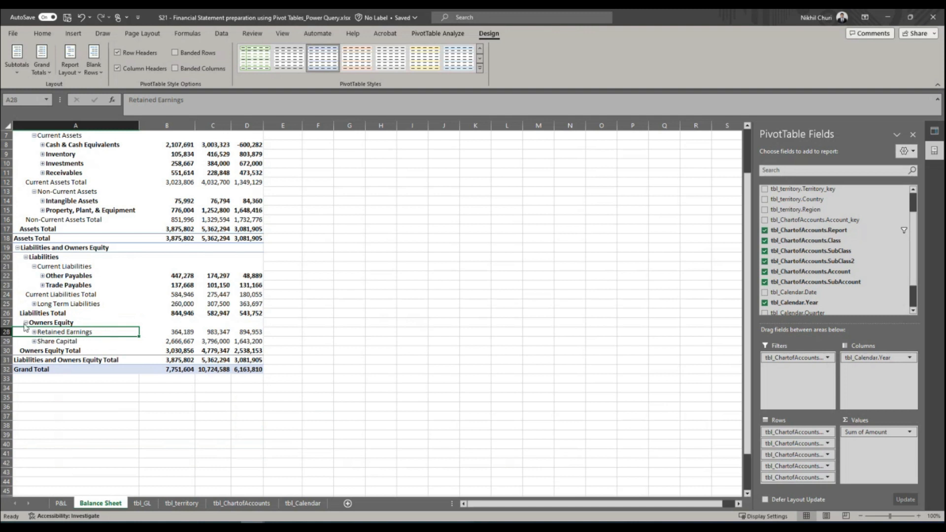
{"action": "left_click", "coordinate": [26, 323]}
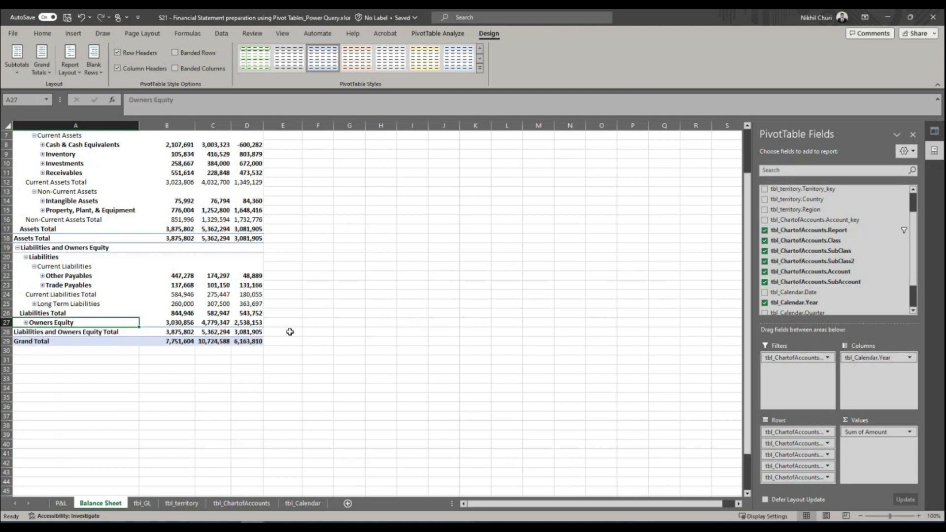
Step: Review the collapsed Balance Sheet amounts by year, comparing Cash & Cash Equivalents across 2018, 2019 and 2020
{"action": "scroll", "coordinate": [290, 332], "scroll_direction": "up", "scroll_amount": 2}
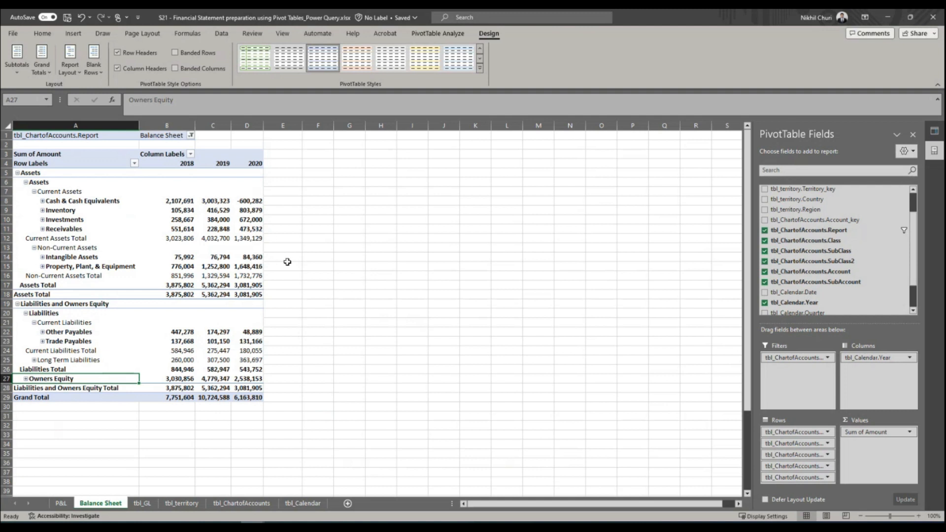
{"action": "mouse_move", "coordinate": [240, 260]}
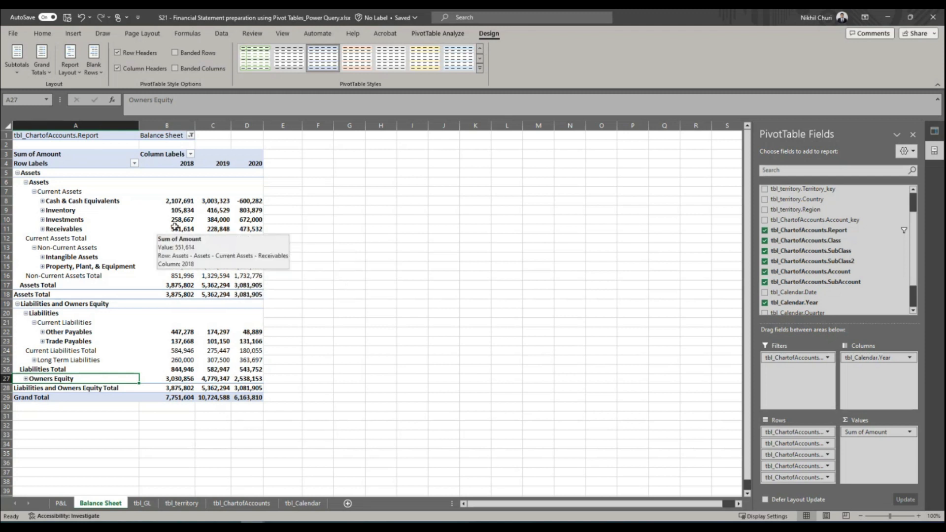
{"action": "mouse_move", "coordinate": [252, 217]}
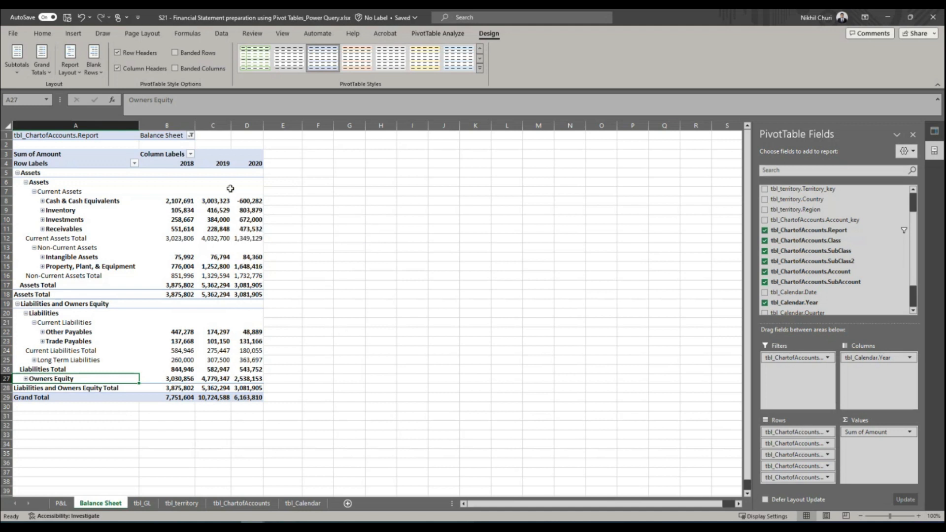
{"action": "mouse_move", "coordinate": [173, 174]}
{"action": "mouse_move", "coordinate": [217, 202]}
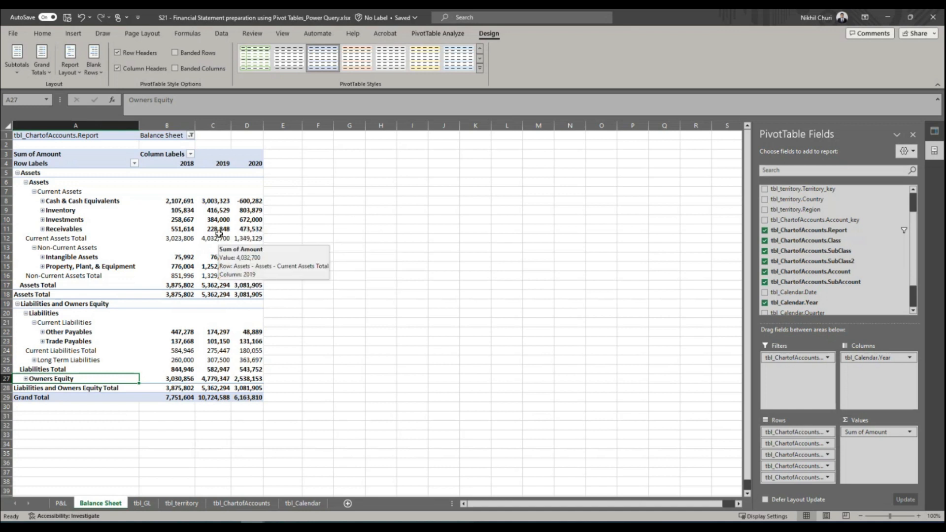
{"action": "mouse_move", "coordinate": [210, 230]}
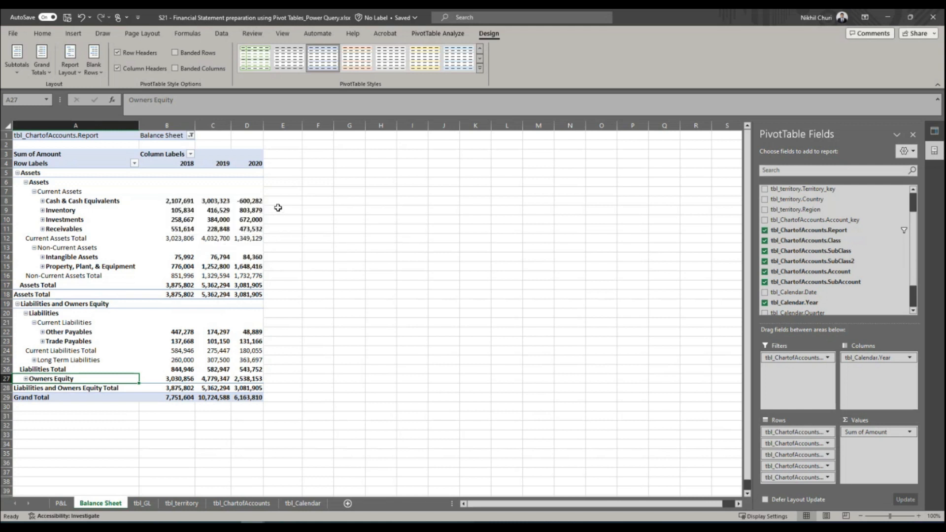
{"action": "left_click", "coordinate": [252, 202]}
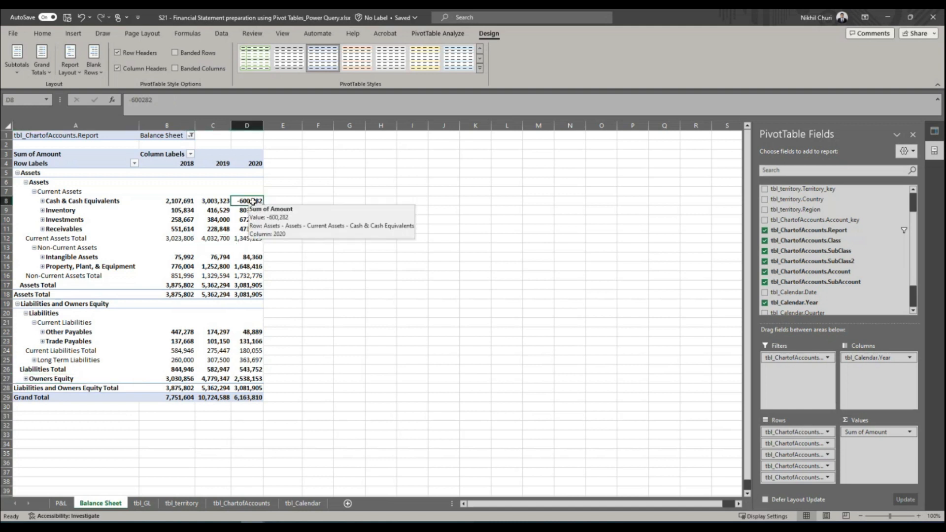
{"action": "left_click", "coordinate": [212, 202]}
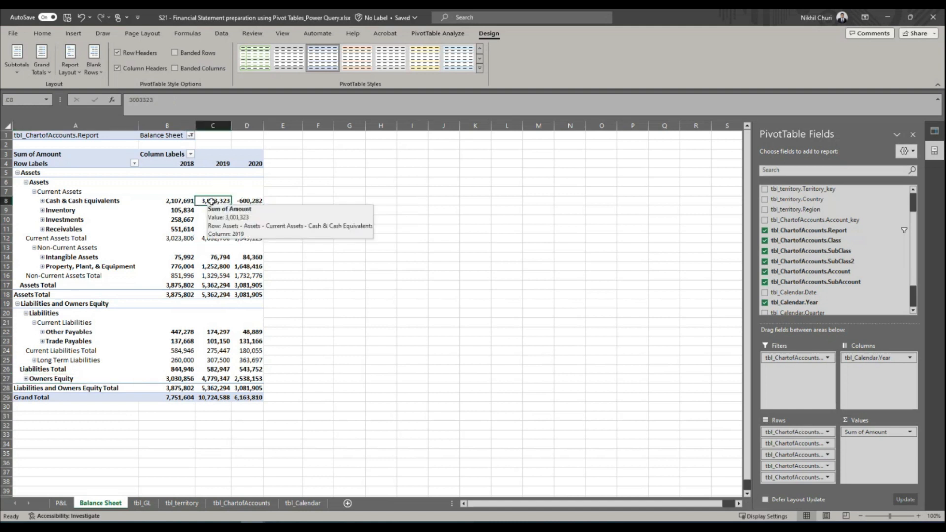
{"action": "left_click", "coordinate": [259, 200]}
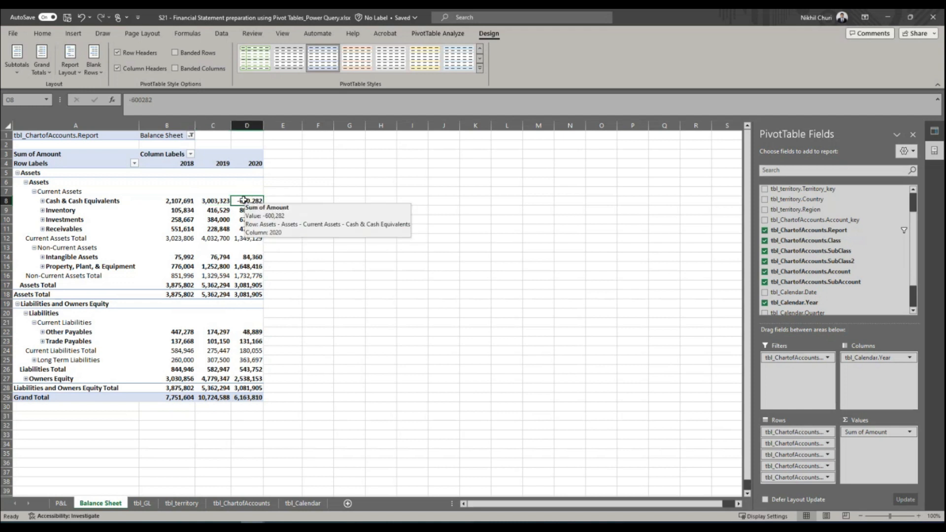
{"action": "left_click", "coordinate": [184, 200]}
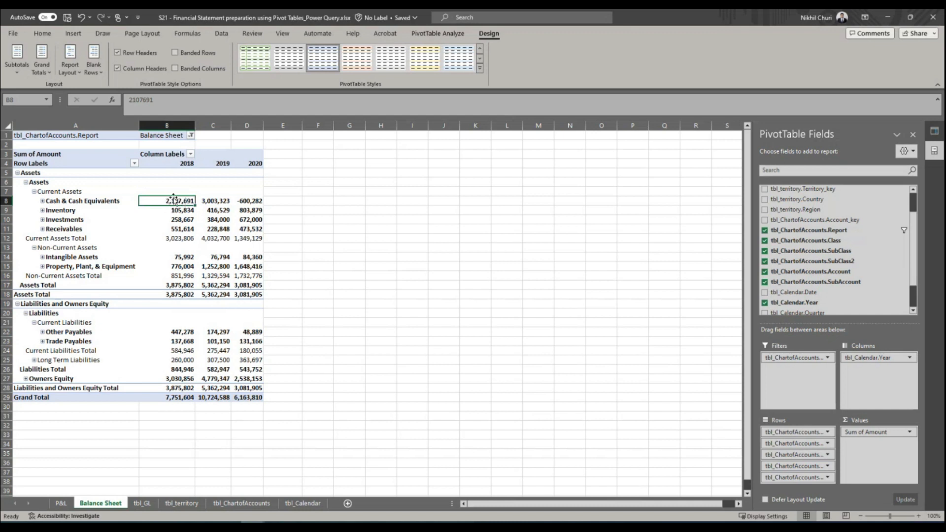
{"action": "left_click", "coordinate": [250, 200]}
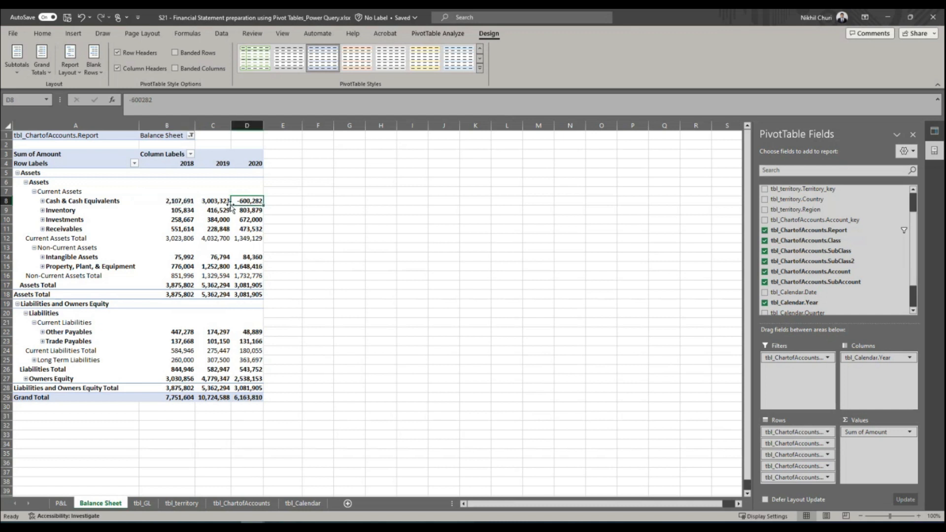
{"action": "left_click", "coordinate": [217, 201]}
{"action": "left_click", "coordinate": [180, 201]}
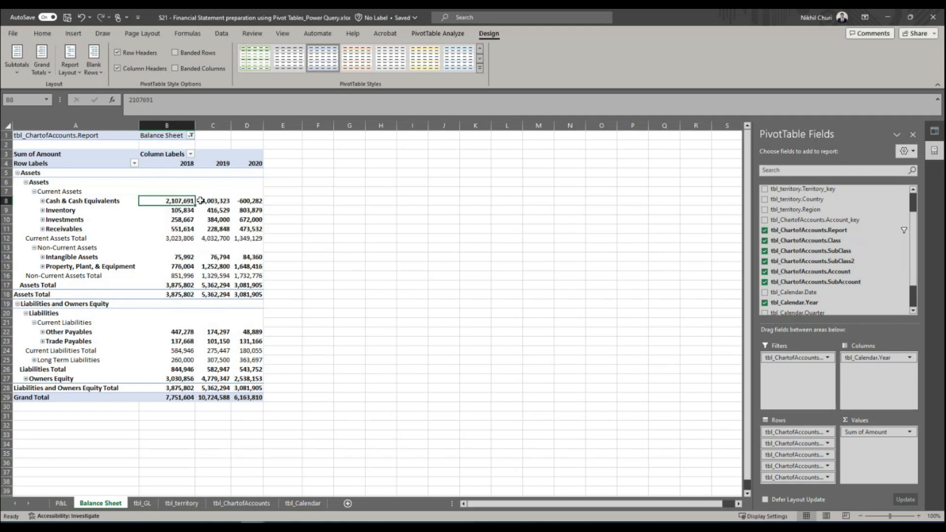
{"action": "mouse_move", "coordinate": [167, 200]}
{"action": "mouse_move", "coordinate": [218, 202]}
{"action": "mouse_move", "coordinate": [246, 208]}
{"action": "left_click", "coordinate": [251, 201]}
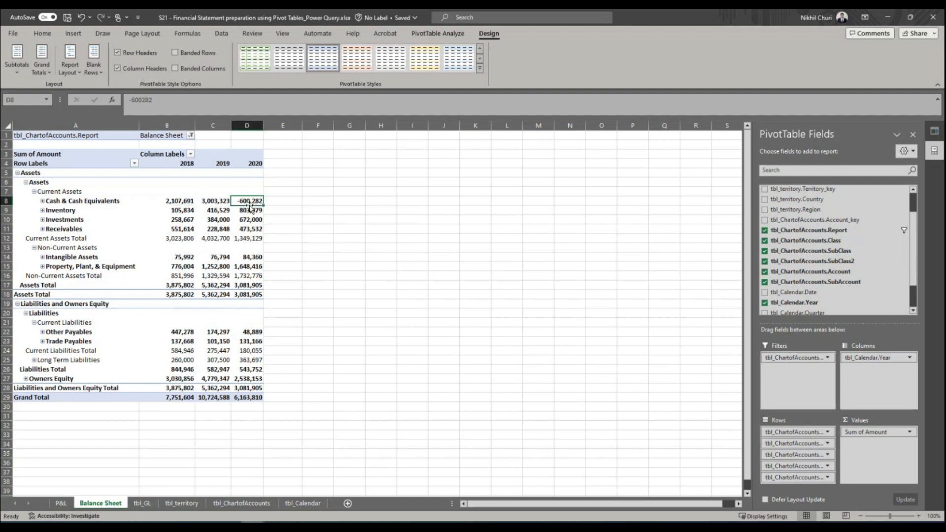
{"action": "left_click", "coordinate": [215, 202]}
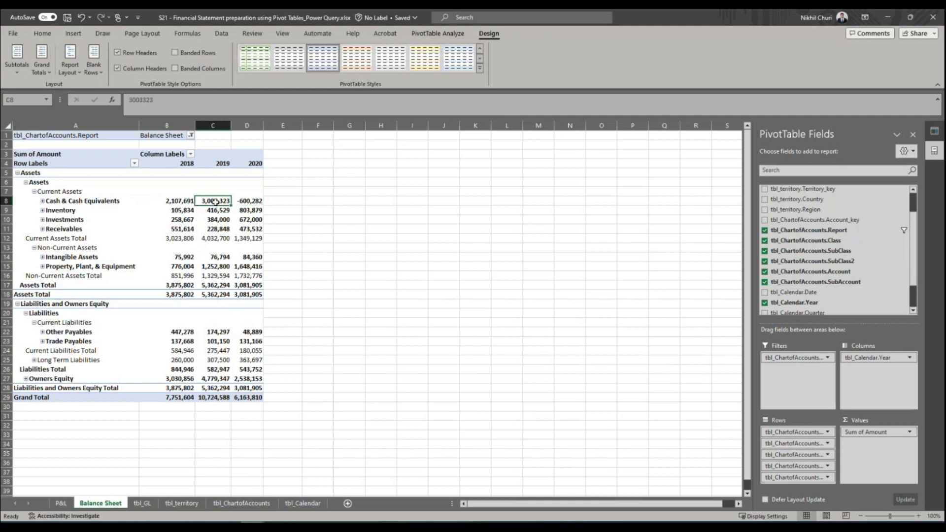
{"action": "left_click", "coordinate": [186, 201]}
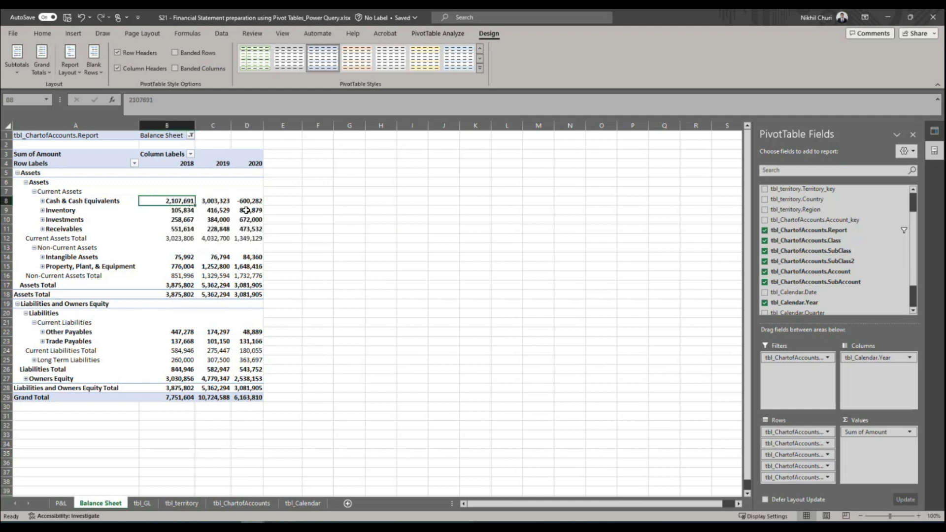
{"action": "left_click", "coordinate": [246, 202]}
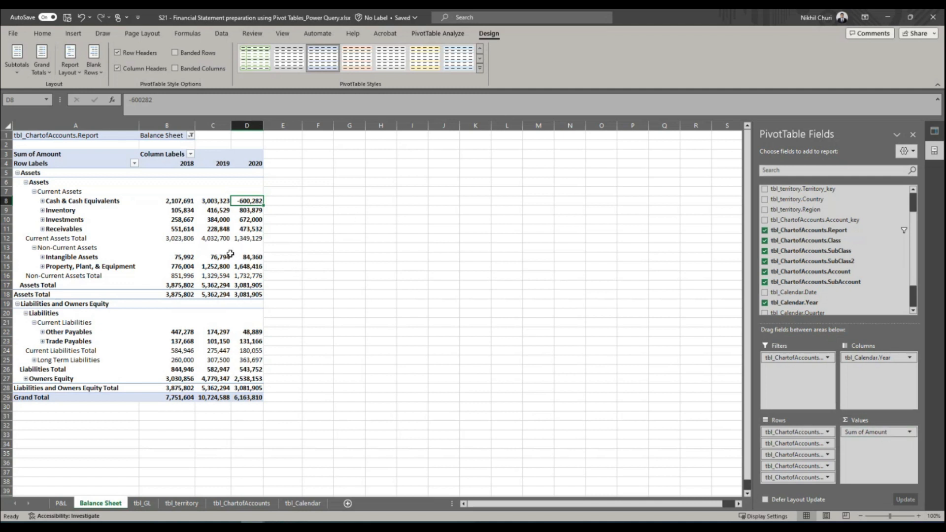
Step: Show the Sum of Amount values as Running Total In, with tbl_ChartofAccounts.Account as the base field
{"action": "left_click", "coordinate": [882, 434]}
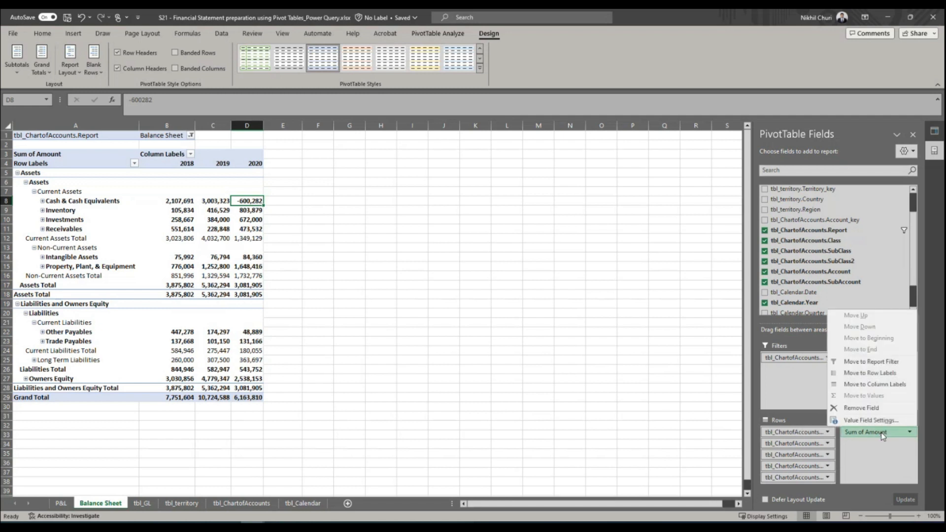
{"action": "left_click", "coordinate": [857, 421]}
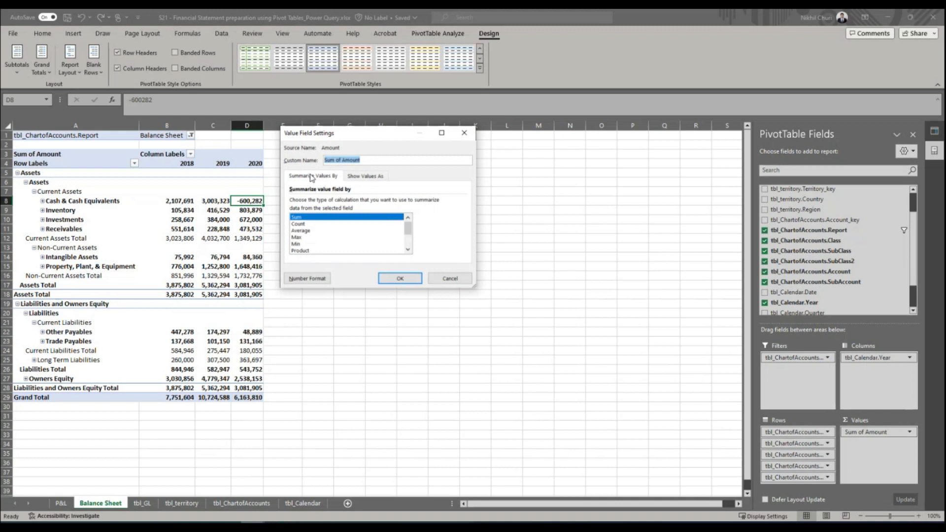
{"action": "left_click", "coordinate": [363, 177]}
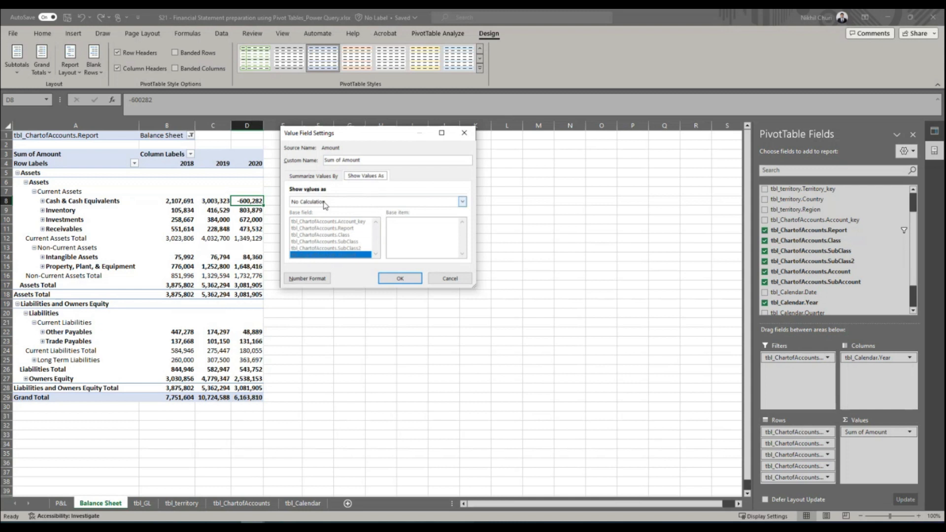
{"action": "left_click", "coordinate": [463, 202]}
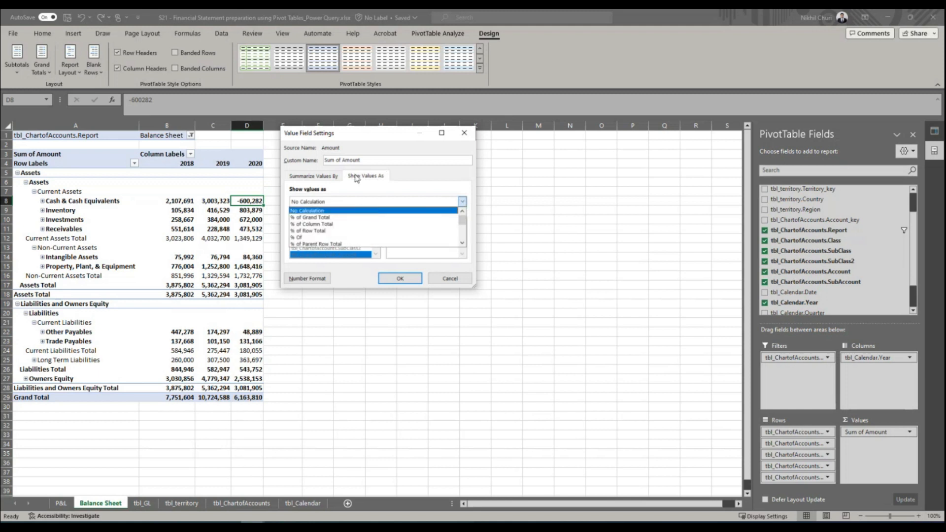
{"action": "scroll", "coordinate": [359, 231], "scroll_direction": "down", "scroll_amount": 2}
{"action": "scroll", "coordinate": [359, 230], "scroll_direction": "down", "scroll_amount": 2}
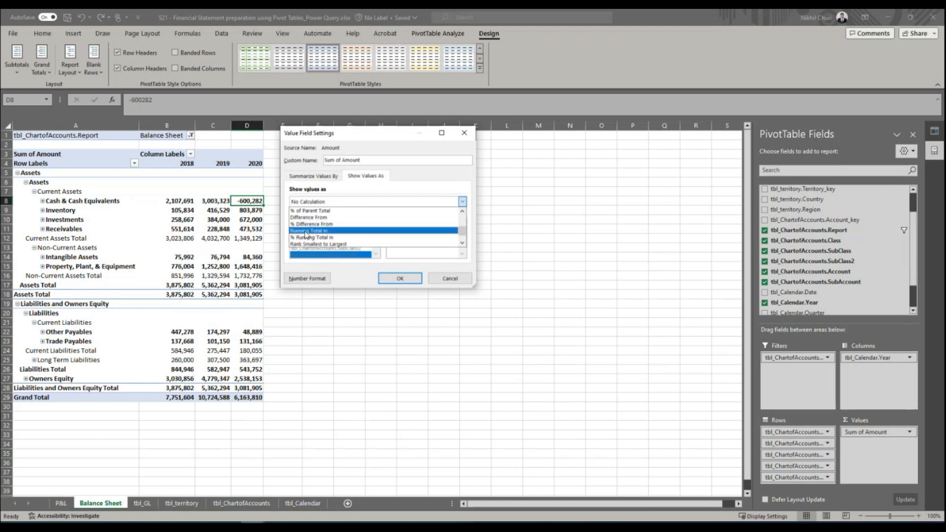
{"action": "left_click", "coordinate": [311, 231]}
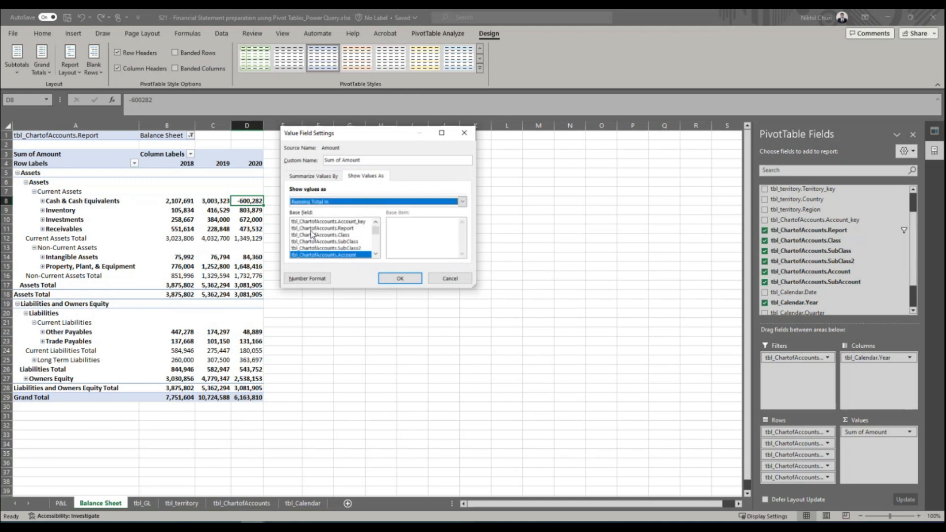
{"action": "left_click", "coordinate": [400, 279]}
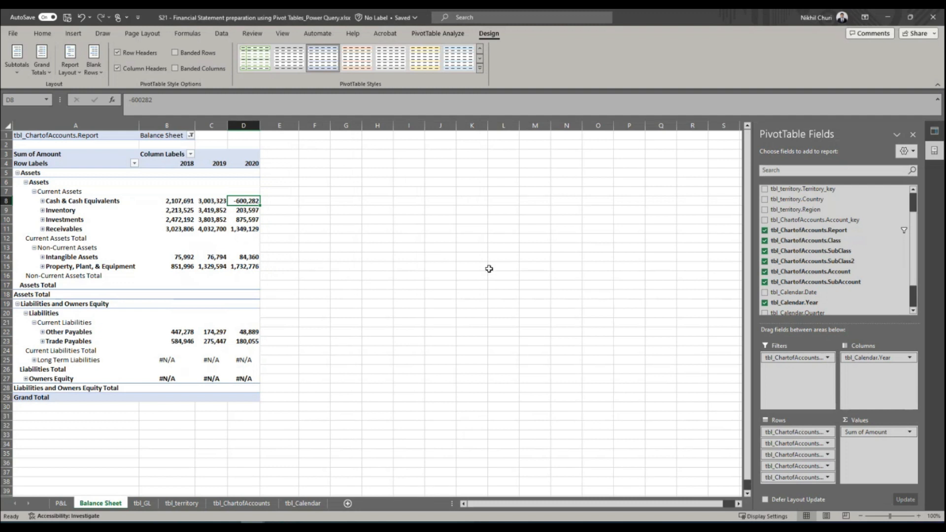
Step: Change the base field of the Sum of Amount running total to tbl_Calendar.Year and check the 2018 Cash & Cash Equivalents amount
{"action": "left_click", "coordinate": [890, 436]}
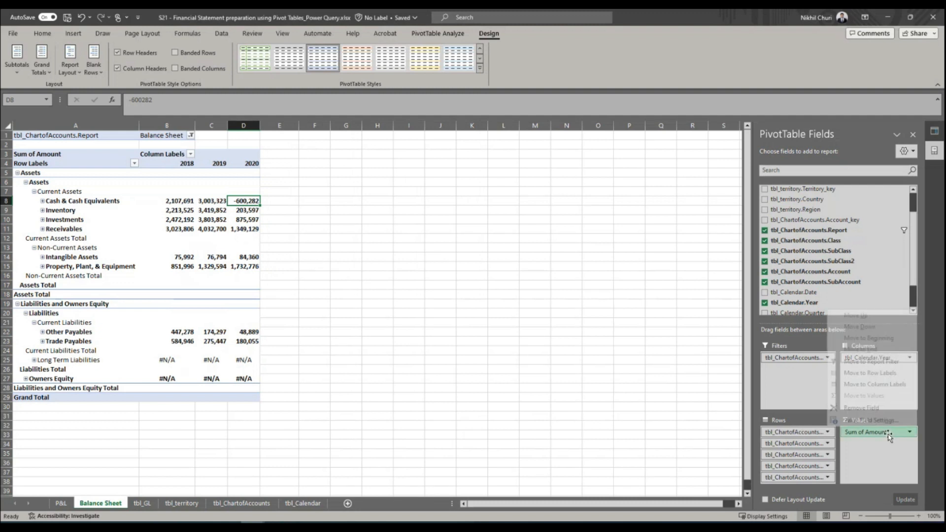
{"action": "left_click", "coordinate": [869, 420]}
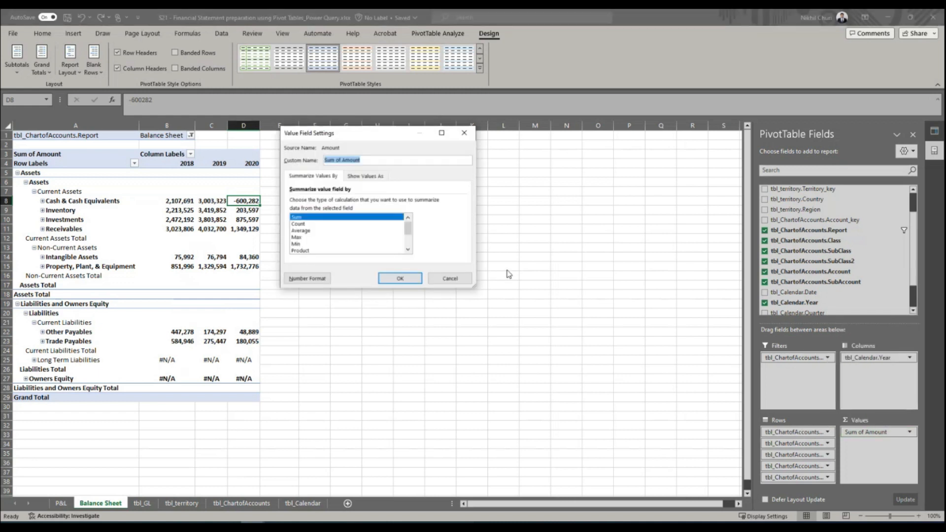
{"action": "left_click", "coordinate": [363, 178]}
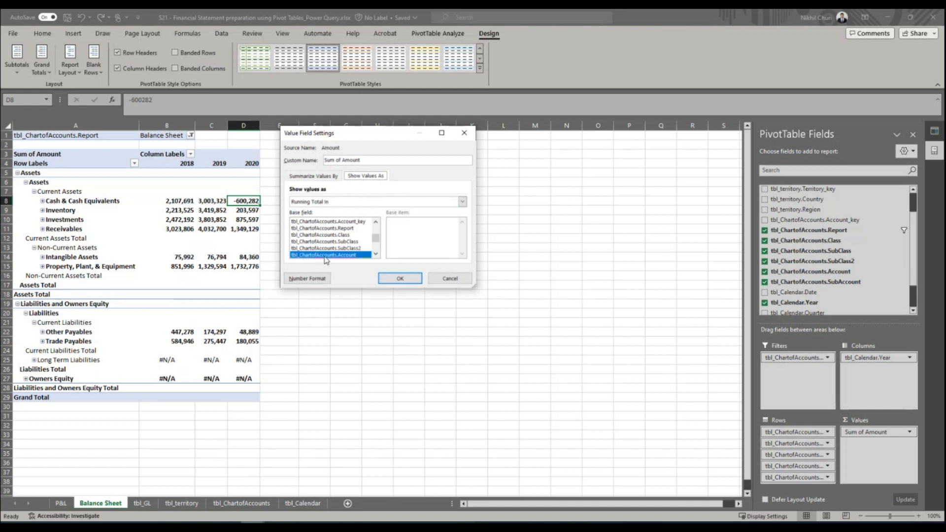
{"action": "left_click", "coordinate": [463, 202]}
{"action": "scroll", "coordinate": [345, 227], "scroll_direction": "down", "scroll_amount": 3}
{"action": "scroll", "coordinate": [387, 223], "scroll_direction": "down", "scroll_amount": 1}
{"action": "scroll", "coordinate": [387, 224], "scroll_direction": "up", "scroll_amount": 3}
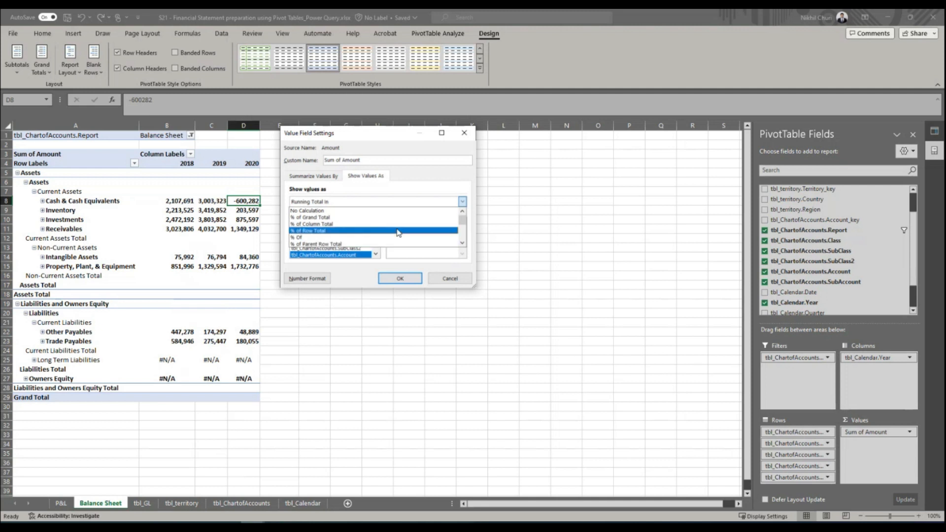
{"action": "scroll", "coordinate": [338, 232], "scroll_direction": "down", "scroll_amount": 4}
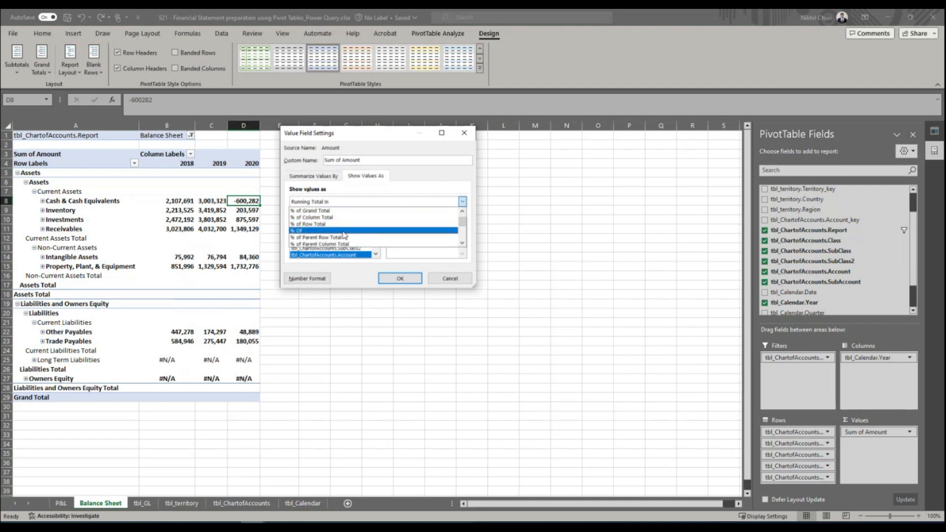
{"action": "scroll", "coordinate": [345, 235], "scroll_direction": "down", "scroll_amount": 5}
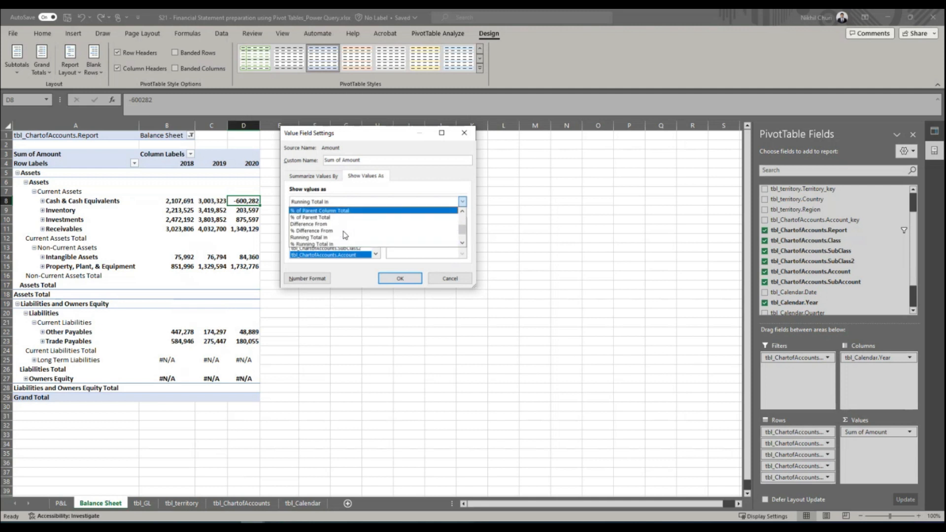
{"action": "left_click", "coordinate": [352, 281]}
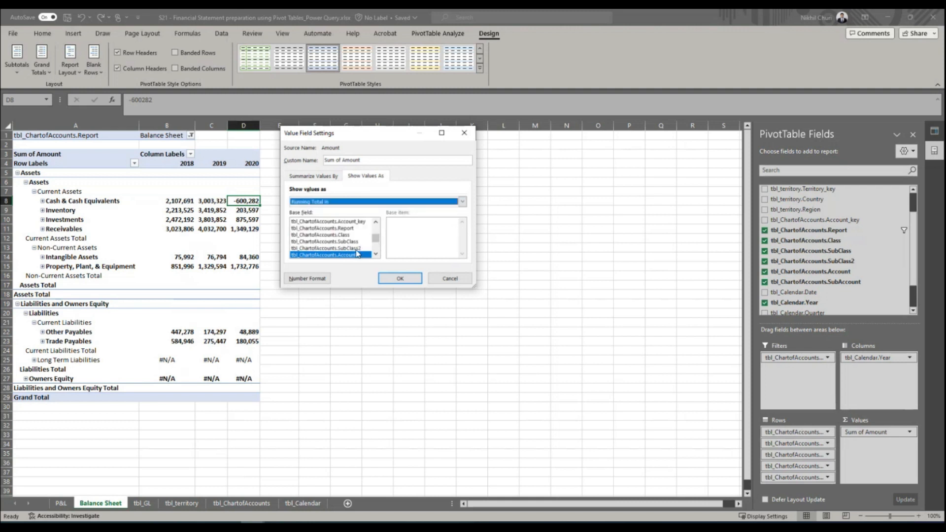
{"action": "left_click", "coordinate": [377, 254]}
{"action": "left_click", "coordinate": [376, 255]}
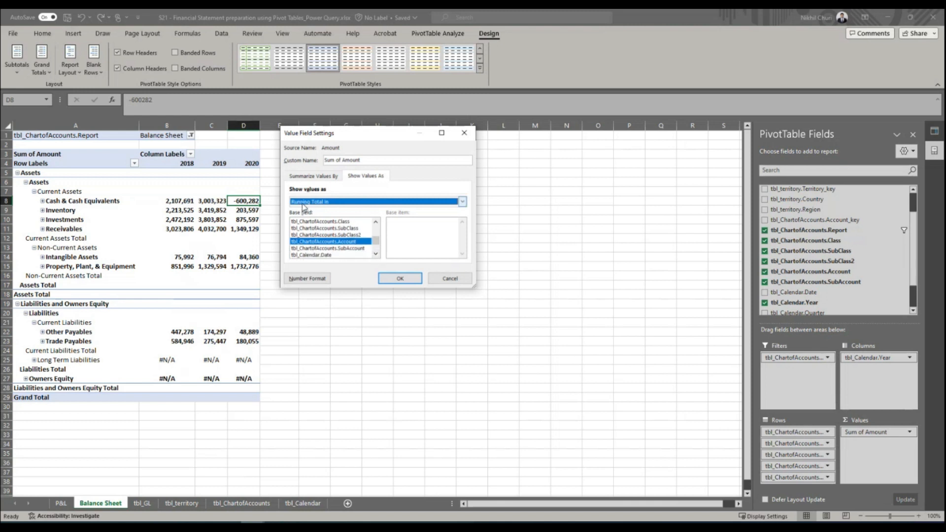
{"action": "left_click", "coordinate": [377, 254]}
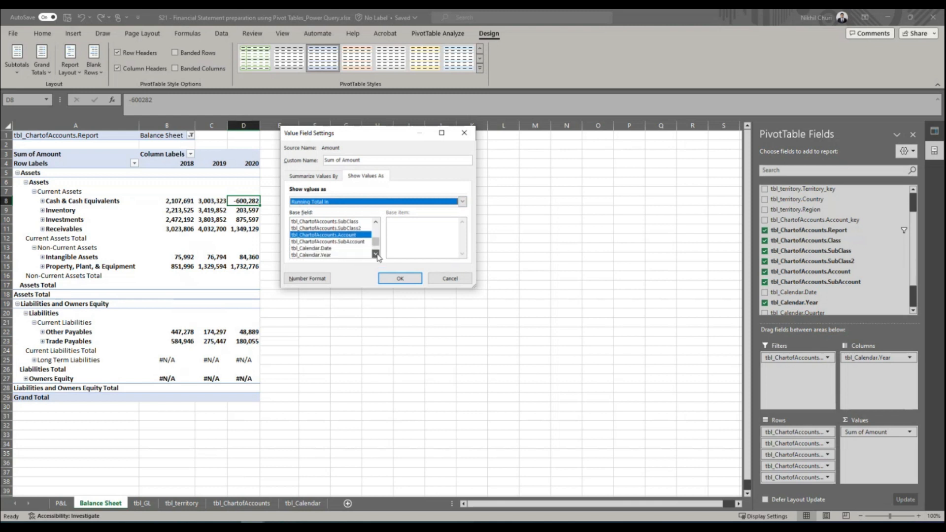
{"action": "left_click", "coordinate": [377, 254]}
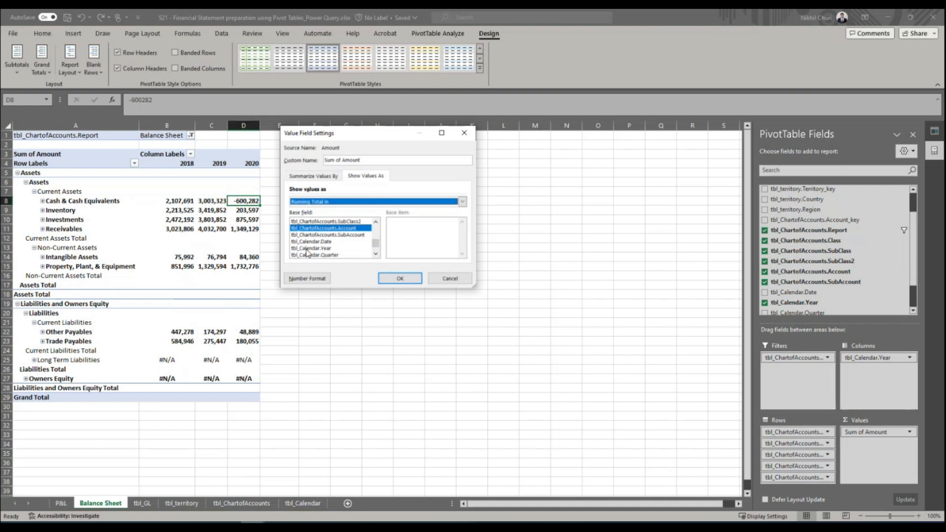
{"action": "left_click", "coordinate": [311, 248]}
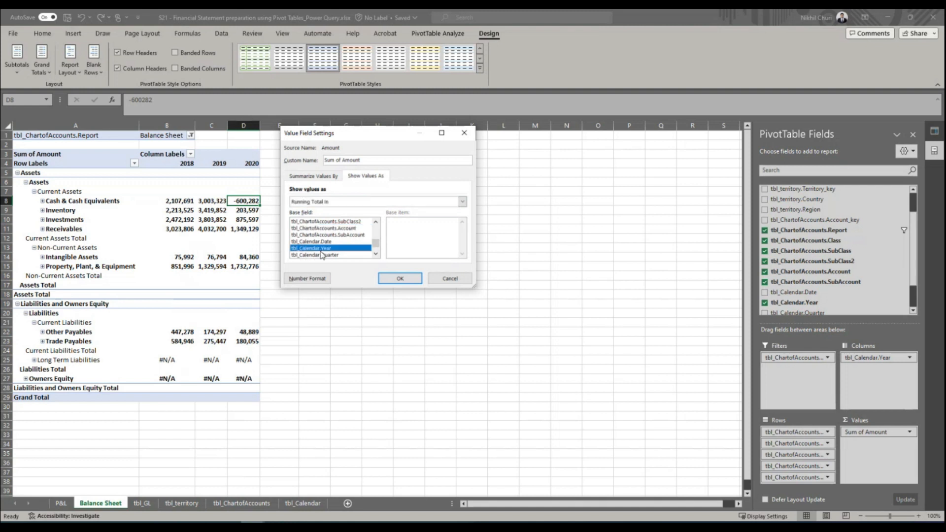
{"action": "left_click", "coordinate": [400, 279]}
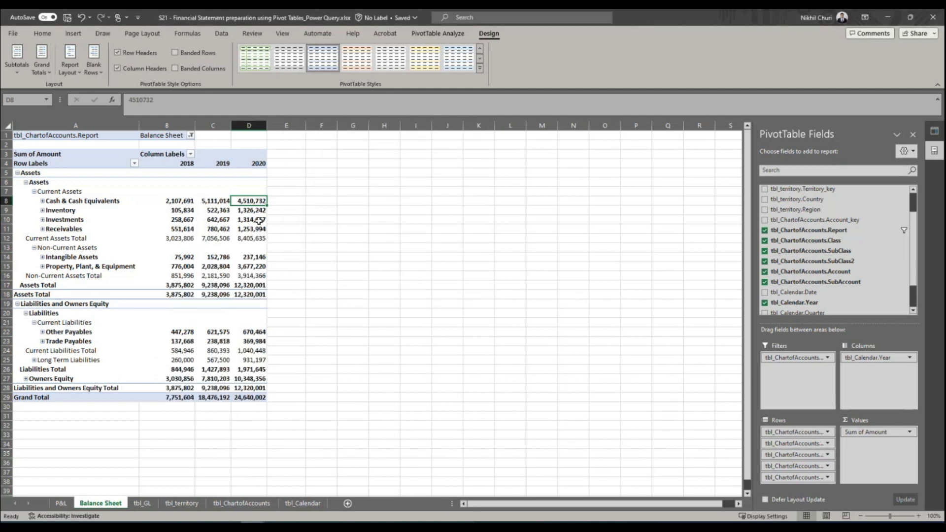
{"action": "mouse_move", "coordinate": [261, 221]}
{"action": "left_click", "coordinate": [178, 201]}
{"action": "mouse_move", "coordinate": [180, 213]}
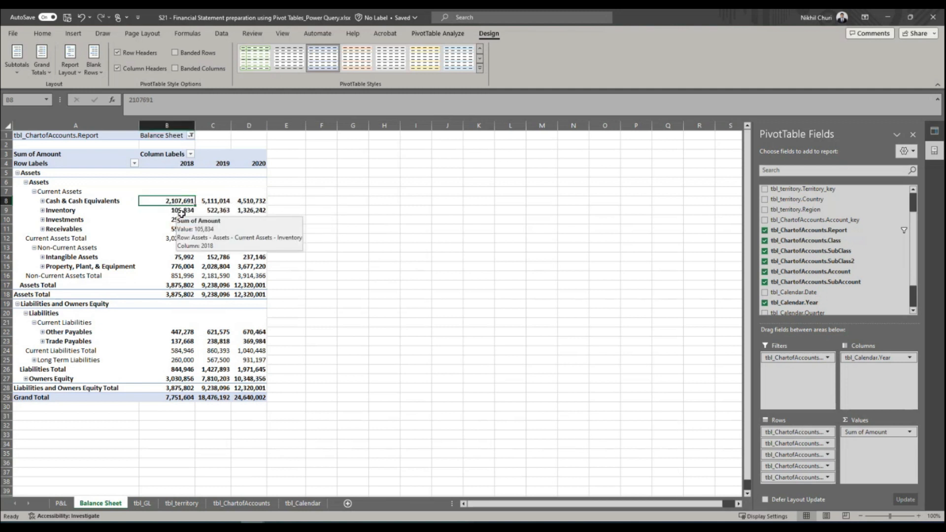
Step: Check the cumulative Cash & Cash Equivalents amounts for 2019 and 2020 against the rest of the Balance Sheet
{"action": "left_click", "coordinate": [213, 199]}
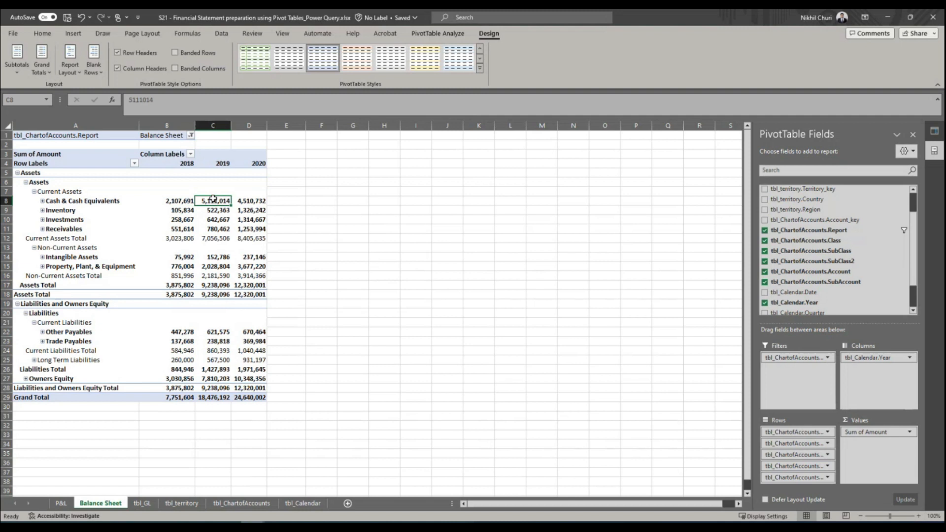
{"action": "left_click", "coordinate": [249, 199]}
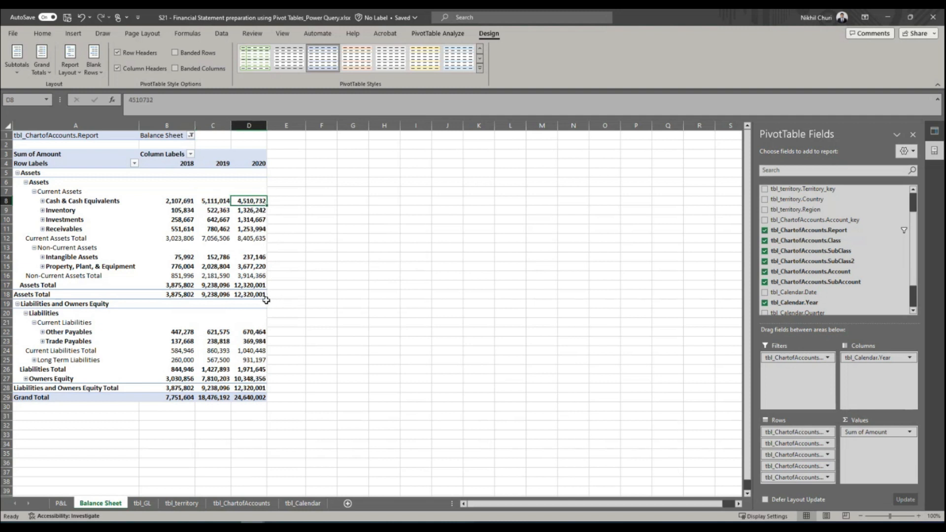
{"action": "scroll", "coordinate": [271, 303], "scroll_direction": "down", "scroll_amount": 2}
{"action": "scroll", "coordinate": [271, 303], "scroll_direction": "up", "scroll_amount": 2}
Step: Review how the Sum of Amount values are shown, keeping Running Total In with tbl_Calendar.Year as base field
{"action": "left_click", "coordinate": [879, 431]}
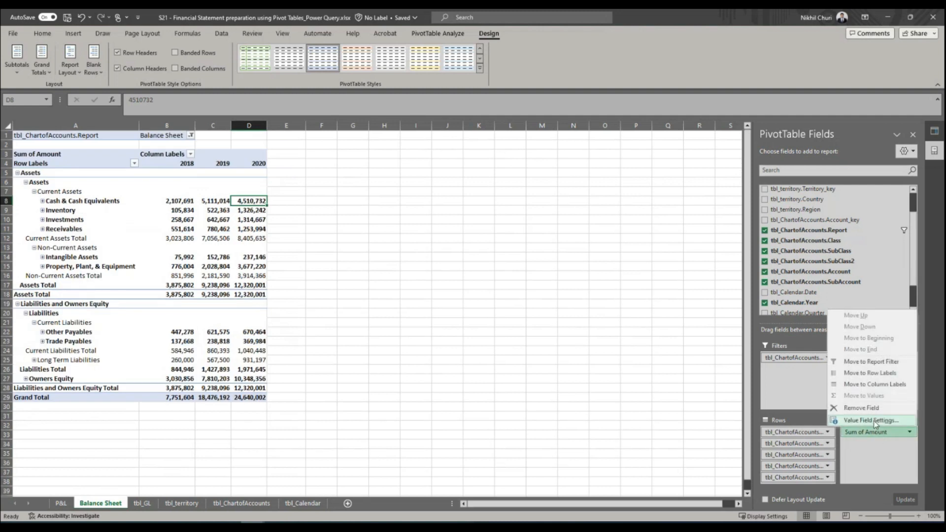
{"action": "left_click", "coordinate": [860, 417]}
{"action": "left_click", "coordinate": [372, 178]}
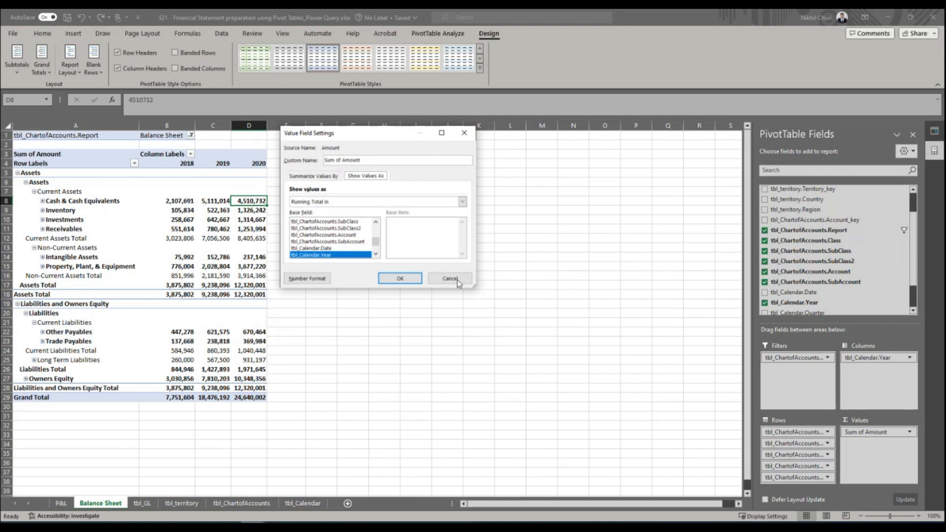
{"action": "left_click", "coordinate": [405, 277]}
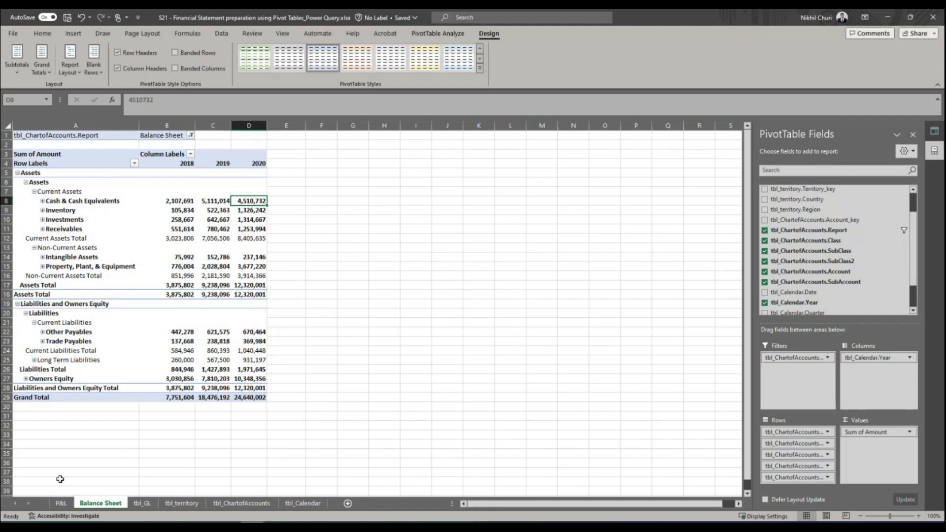
Step: Compare the P&L statement with the Balance Sheet statement, ending on the Balance Sheet
{"action": "left_click", "coordinate": [60, 503]}
{"action": "left_click", "coordinate": [104, 503]}
{"action": "left_click", "coordinate": [61, 503]}
{"action": "left_click", "coordinate": [100, 502]}
Step: Look through the file-based data sources available for importing data, without choosing one
{"action": "left_click", "coordinate": [222, 34]}
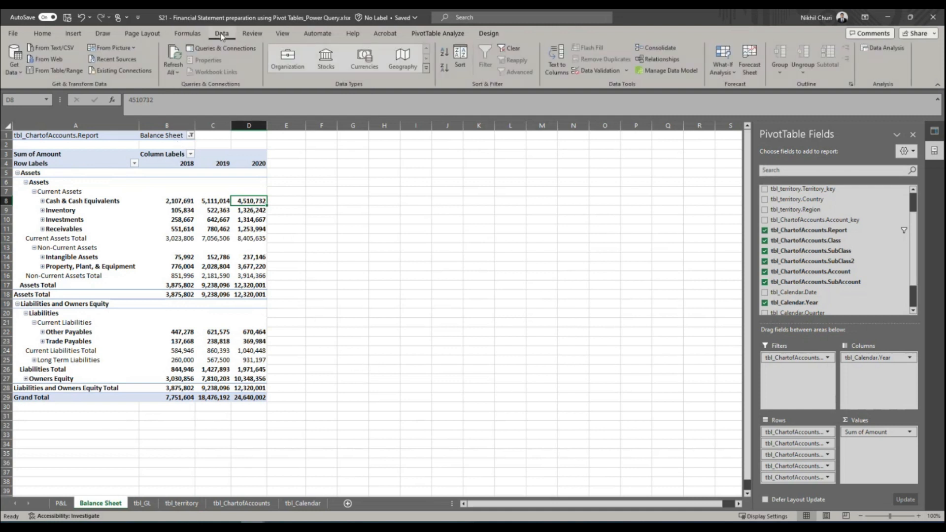
{"action": "left_click", "coordinate": [18, 74]}
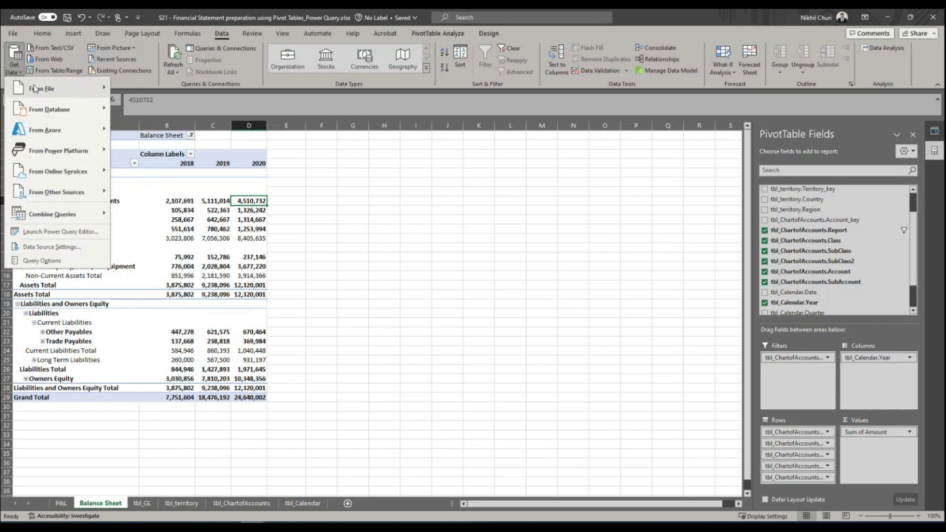
{"action": "mouse_move", "coordinate": [69, 91]}
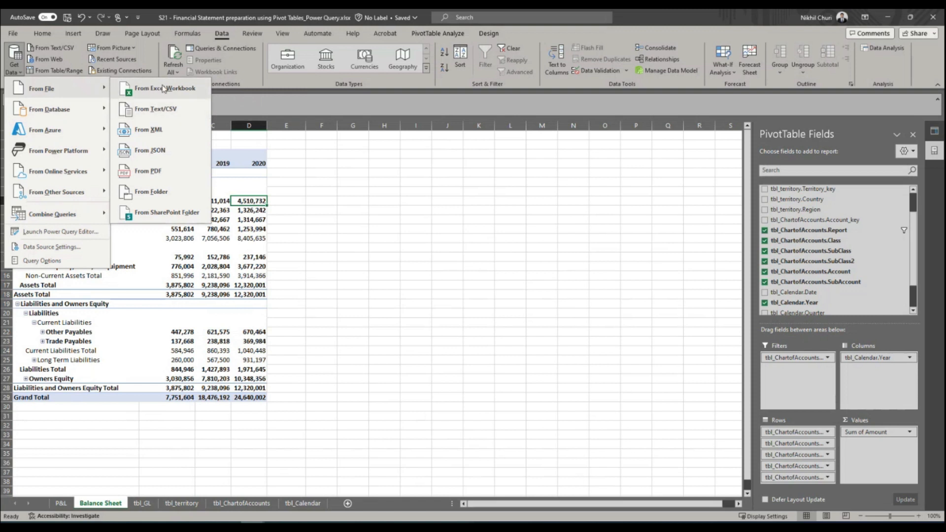
{"action": "left_click", "coordinate": [408, 259]}
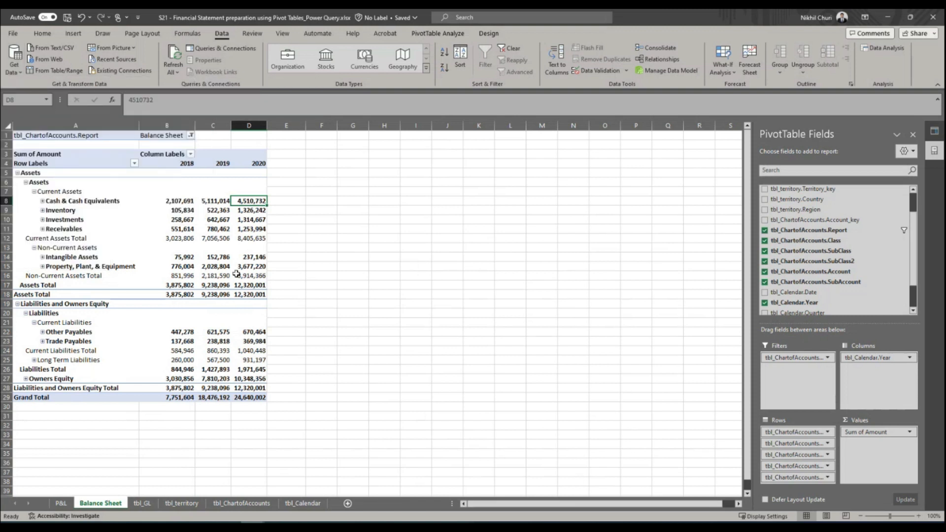
{"action": "mouse_move", "coordinate": [257, 275]}
{"action": "left_click", "coordinate": [353, 162]}
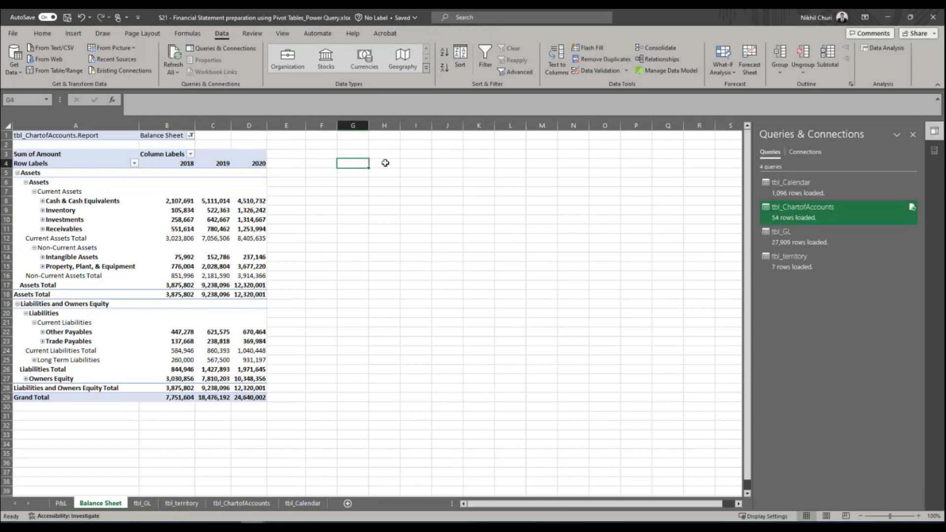
{"action": "left_click", "coordinate": [385, 163]}
{"action": "left_click", "coordinate": [421, 163]}
{"action": "left_click", "coordinate": [437, 163]}
{"action": "left_click", "coordinate": [472, 163]}
{"action": "left_click", "coordinate": [518, 164]}
{"action": "left_click", "coordinate": [540, 163]}
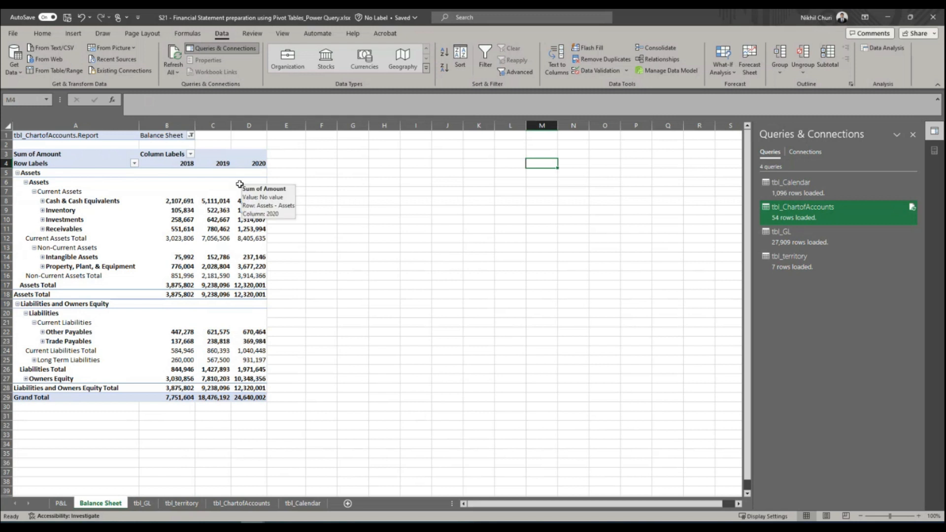
Step: Review the Current Assets balances across the 2018, 2019 and 2020 columns of the Balance Sheet
{"action": "left_click", "coordinate": [255, 192]}
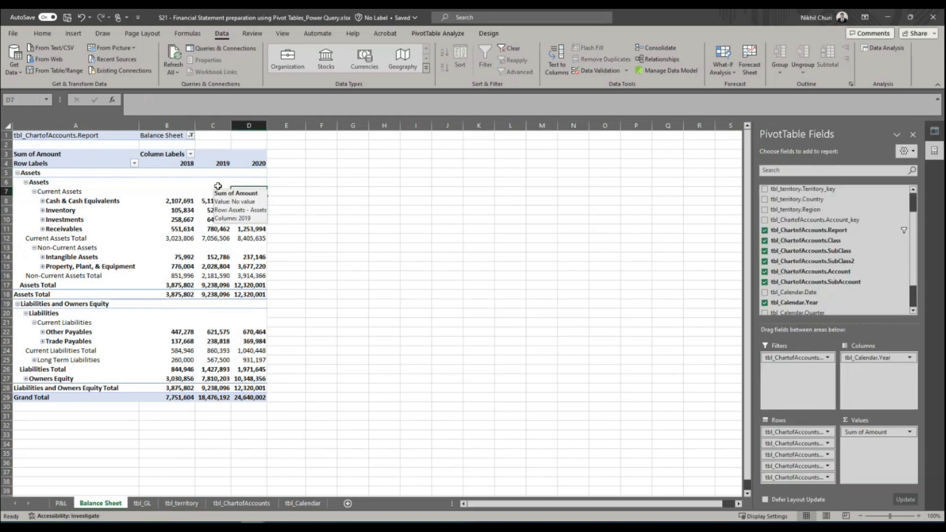
{"action": "left_click", "coordinate": [177, 191]}
{"action": "left_click", "coordinate": [212, 192]}
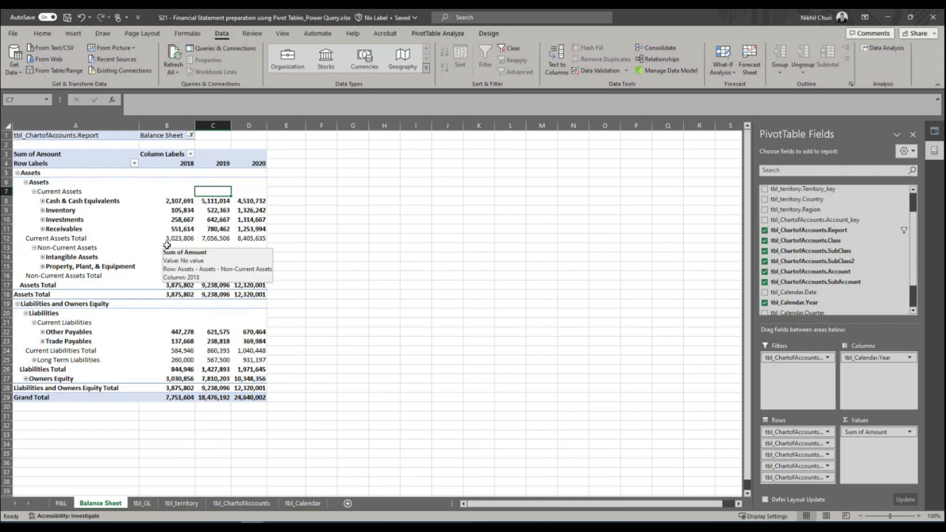
{"action": "mouse_move", "coordinate": [195, 229]}
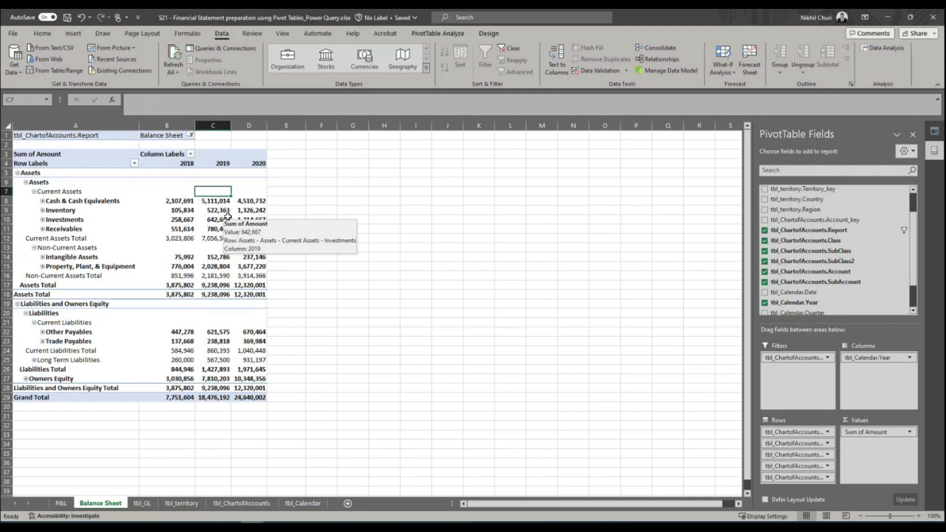
{"action": "mouse_move", "coordinate": [259, 220]}
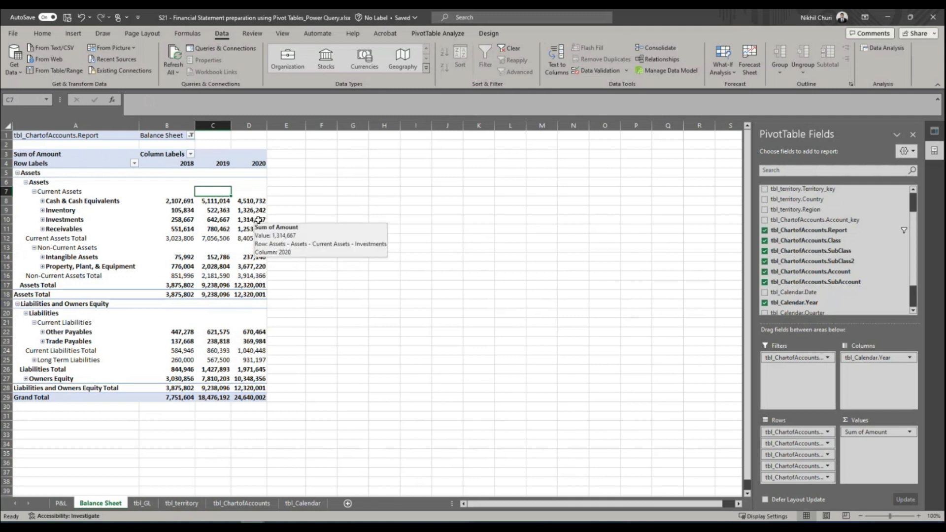